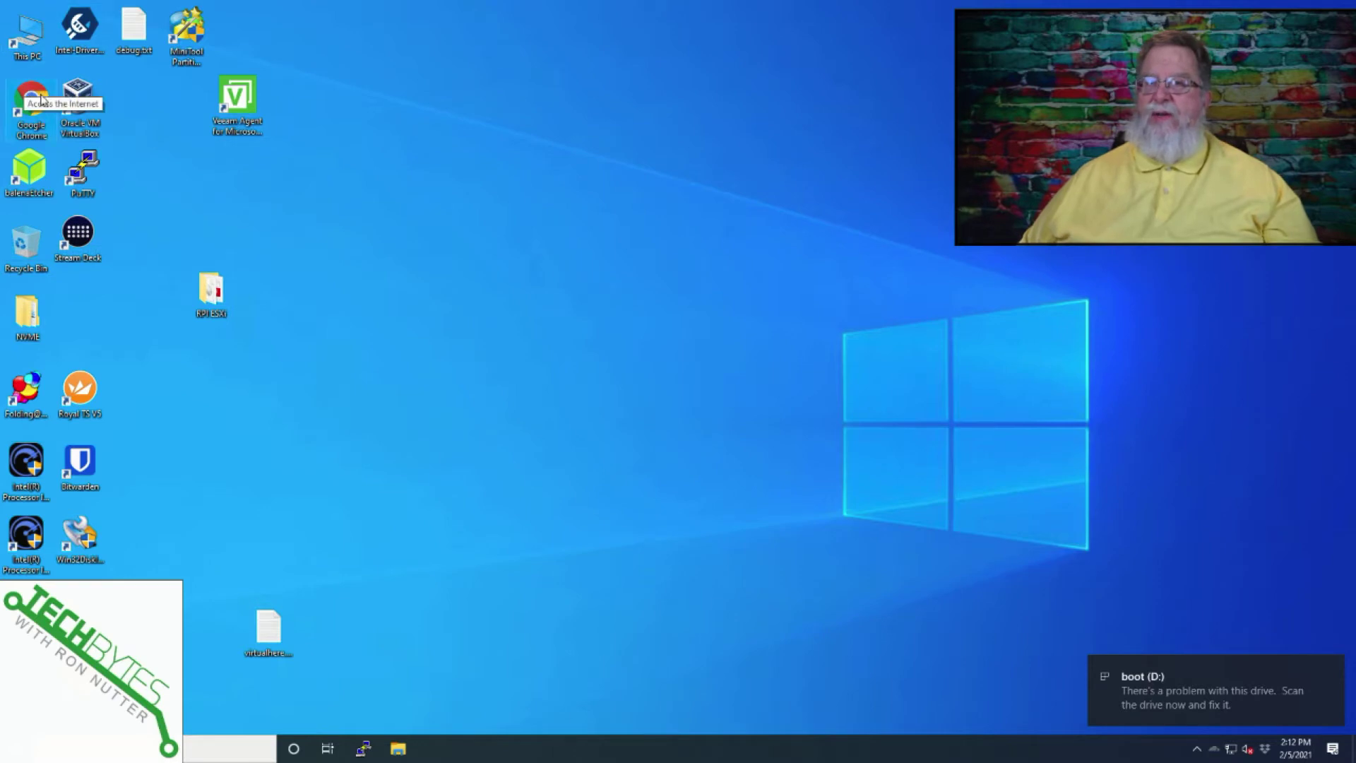
Flash the 2021-01-11 raspios buster armhf lite zip to the USB drive with balenaEtcher, then close it.
double_click(23, 186)
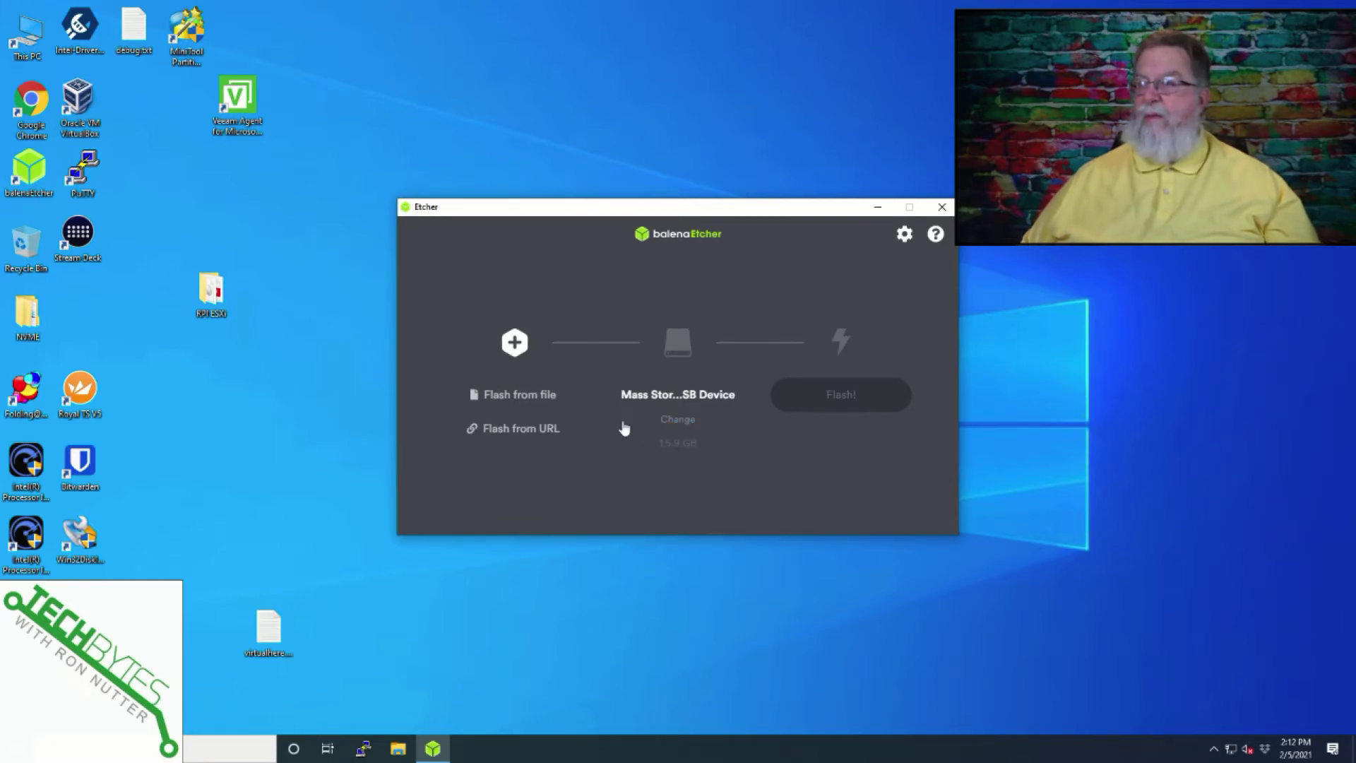
click(541, 399)
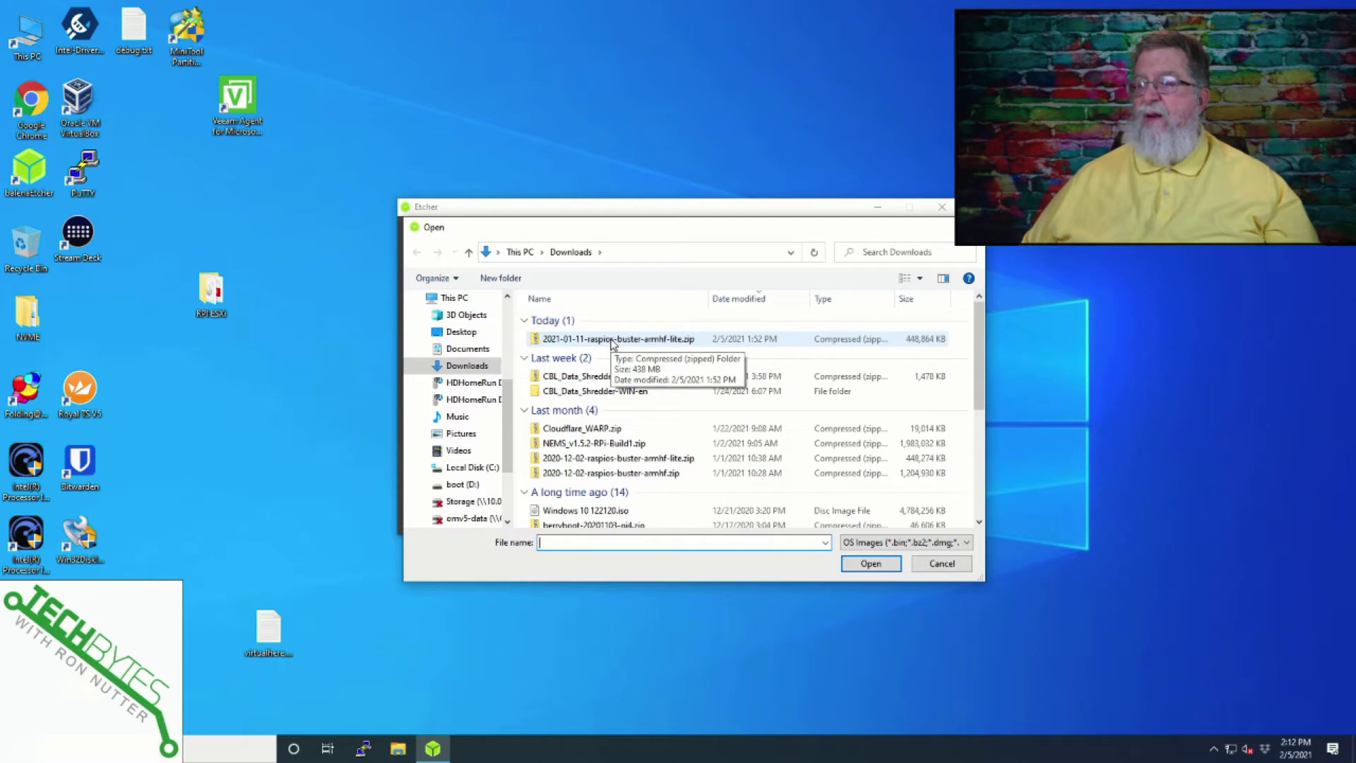
double_click(611, 340)
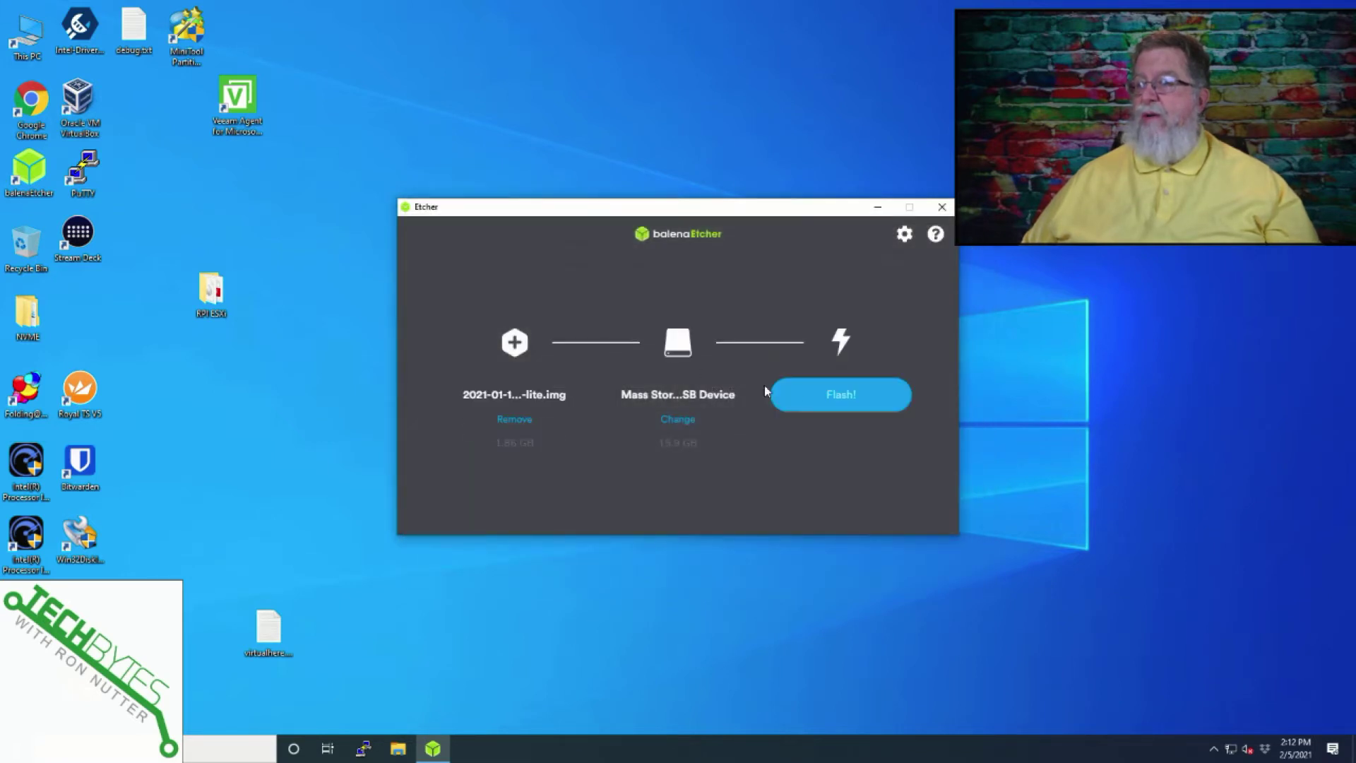
click(838, 397)
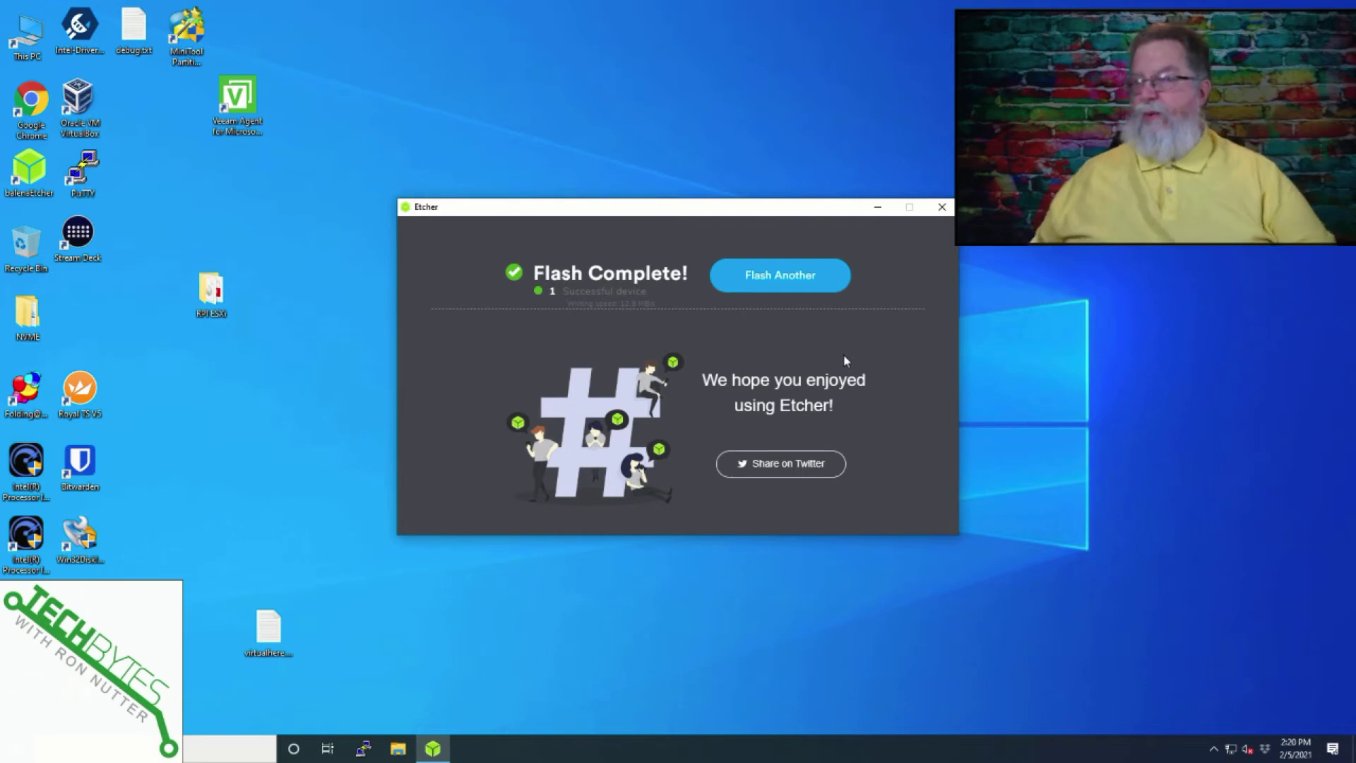
click(942, 209)
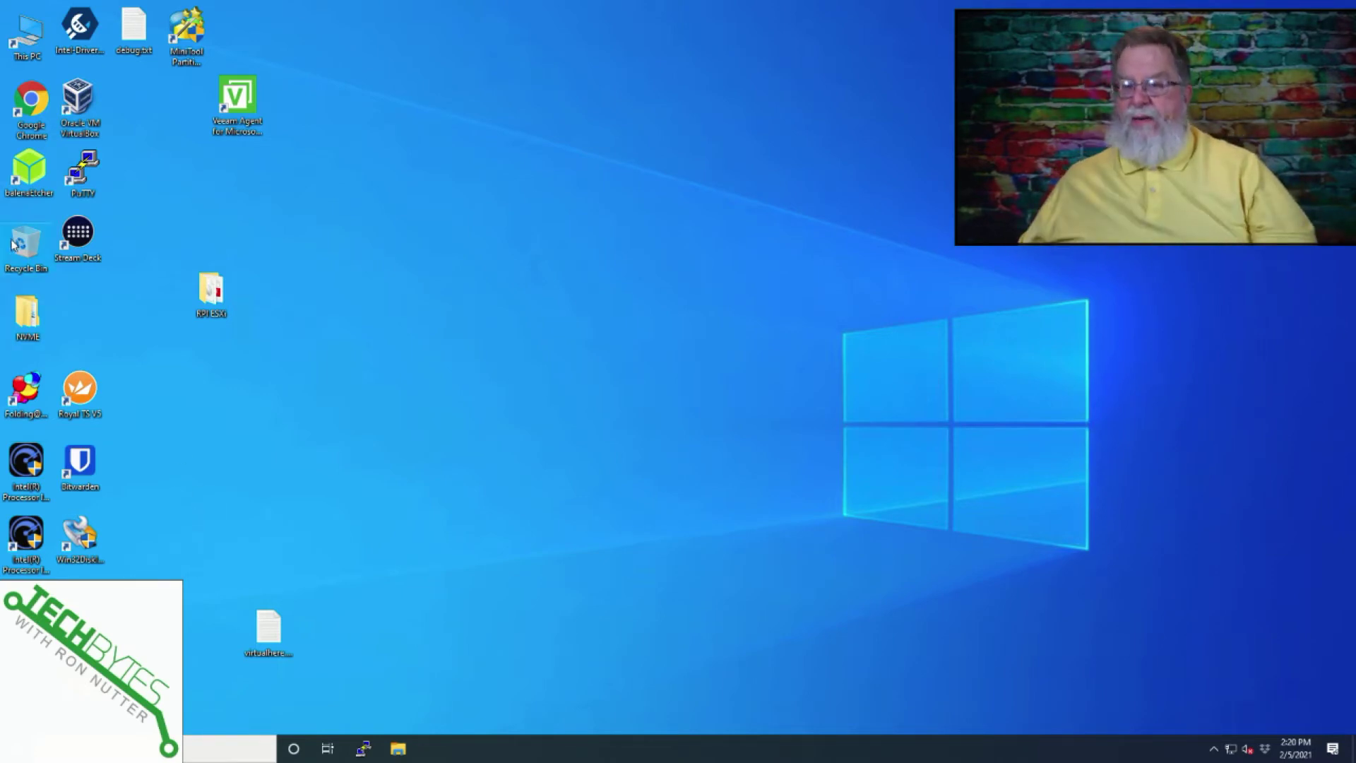
Create an empty file named ssh, with no .txt extension, on the boot (D:) drive.
double_click(33, 33)
double_click(911, 356)
scroll(809, 542, down, 3)
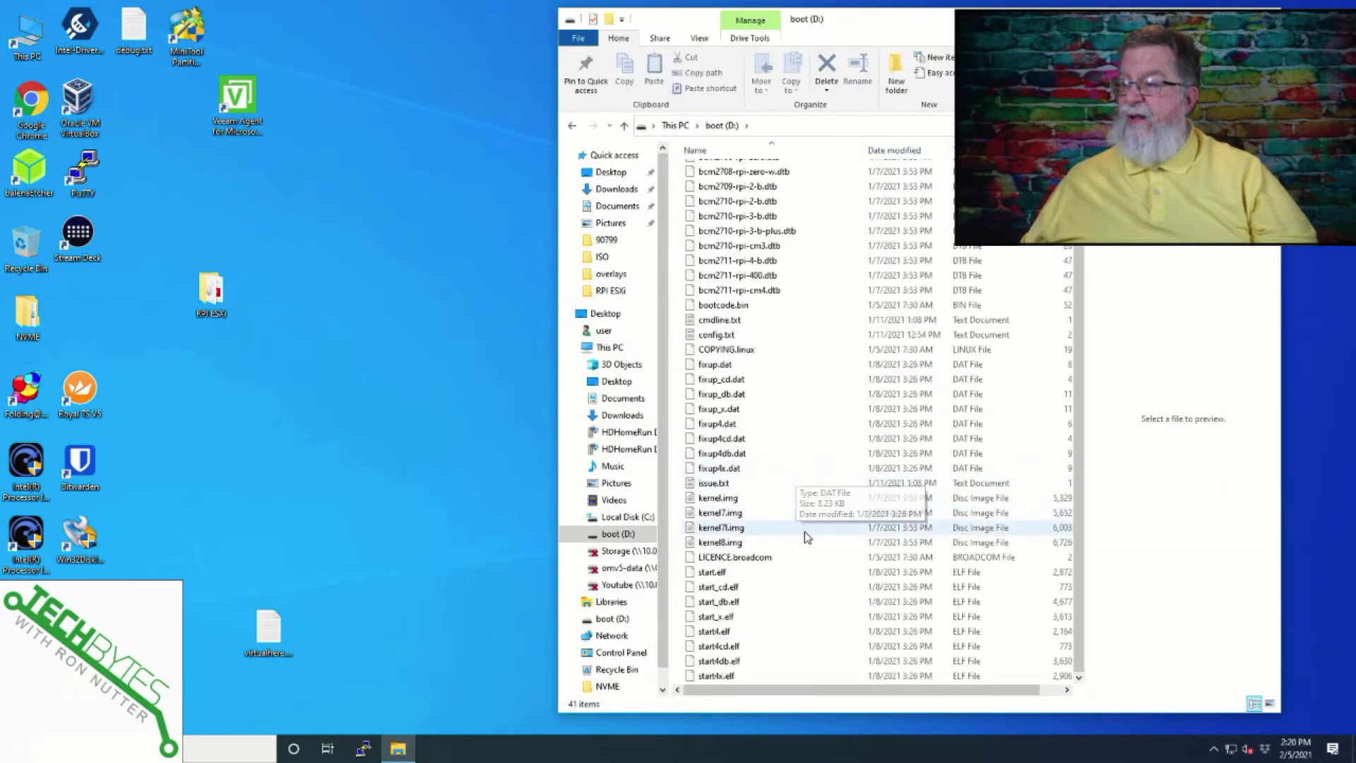
right_click(816, 553)
mouse_move(850, 522)
click(1028, 588)
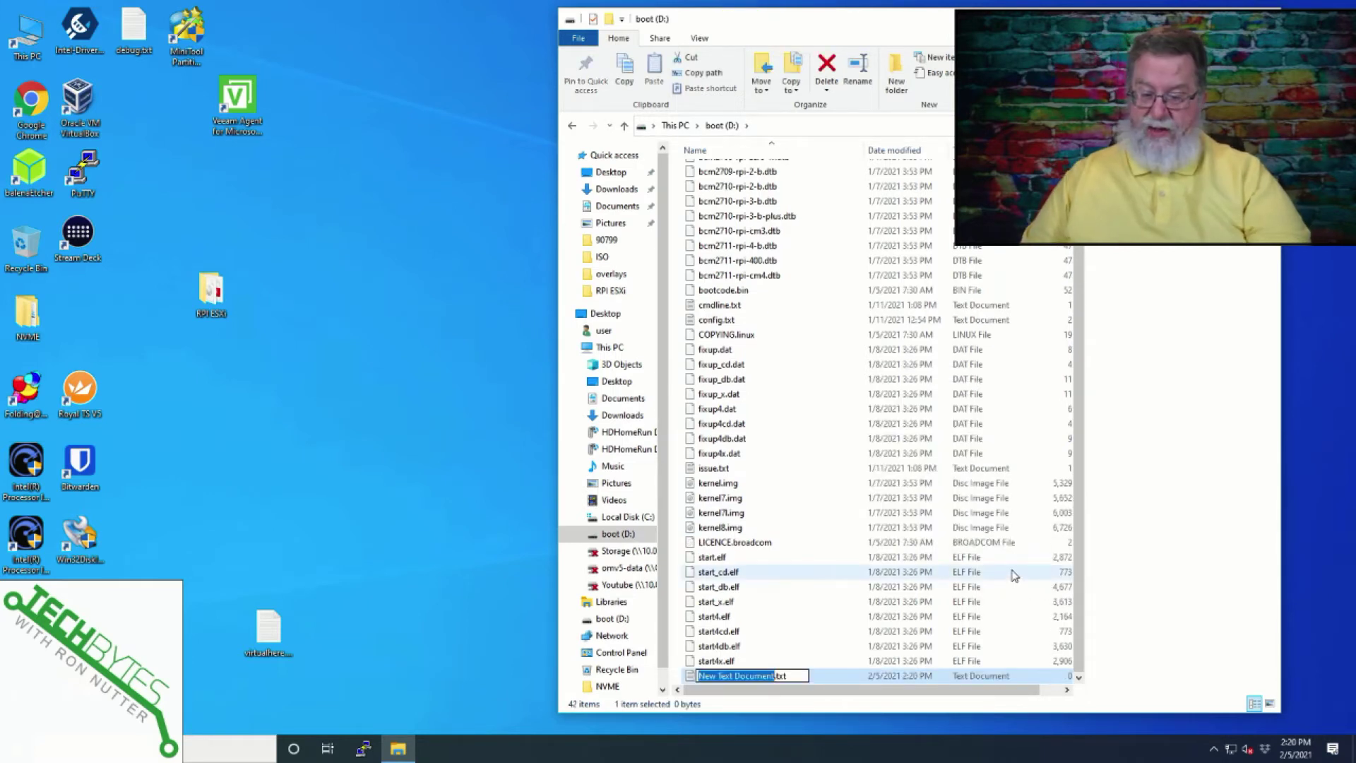
text(ssh)
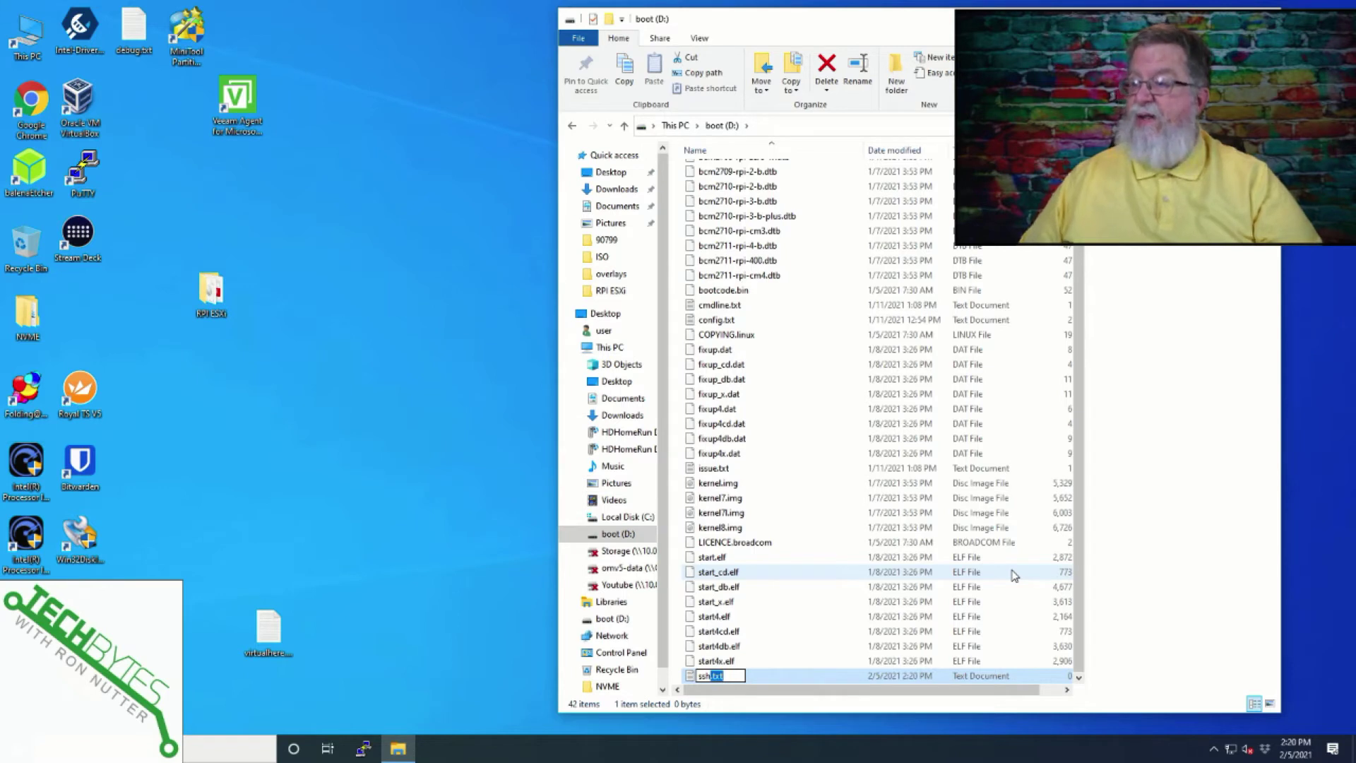
key(Delete)
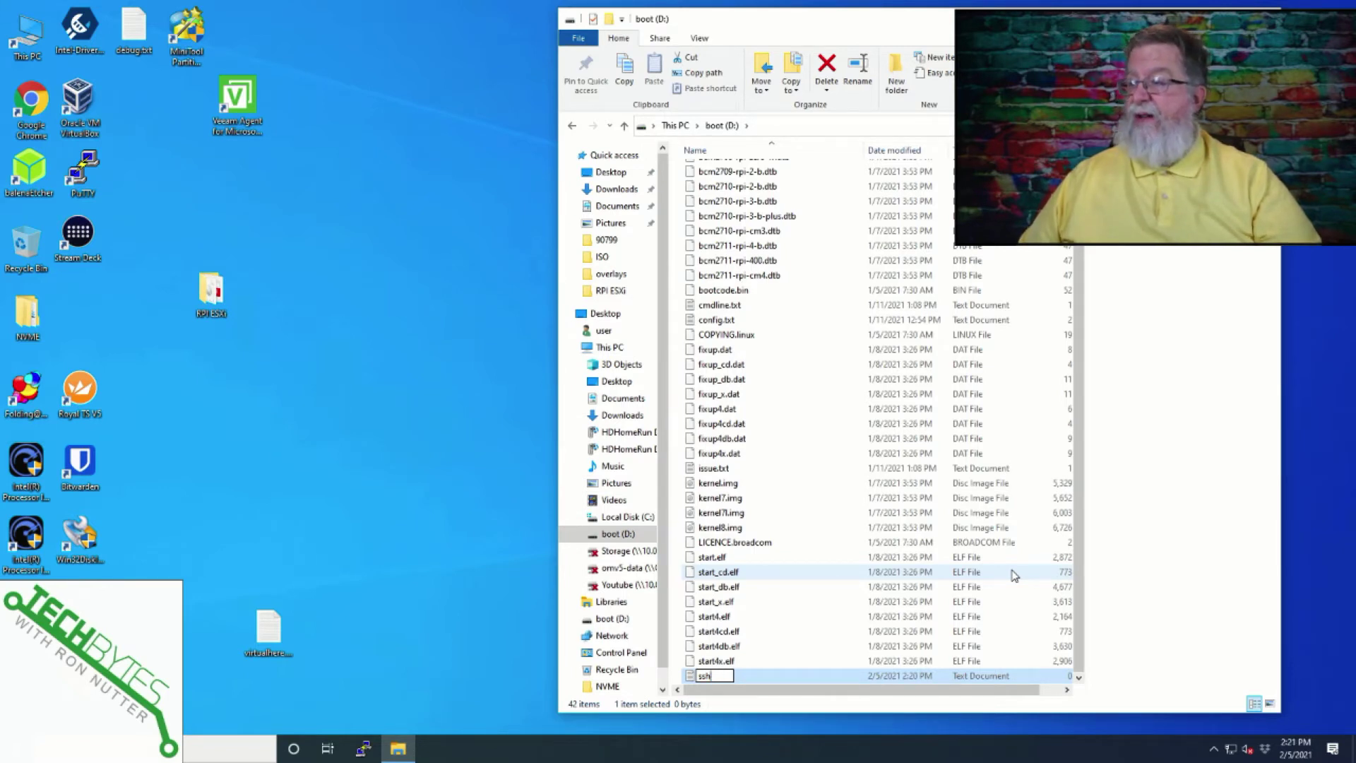
key(Return)
key(Return)
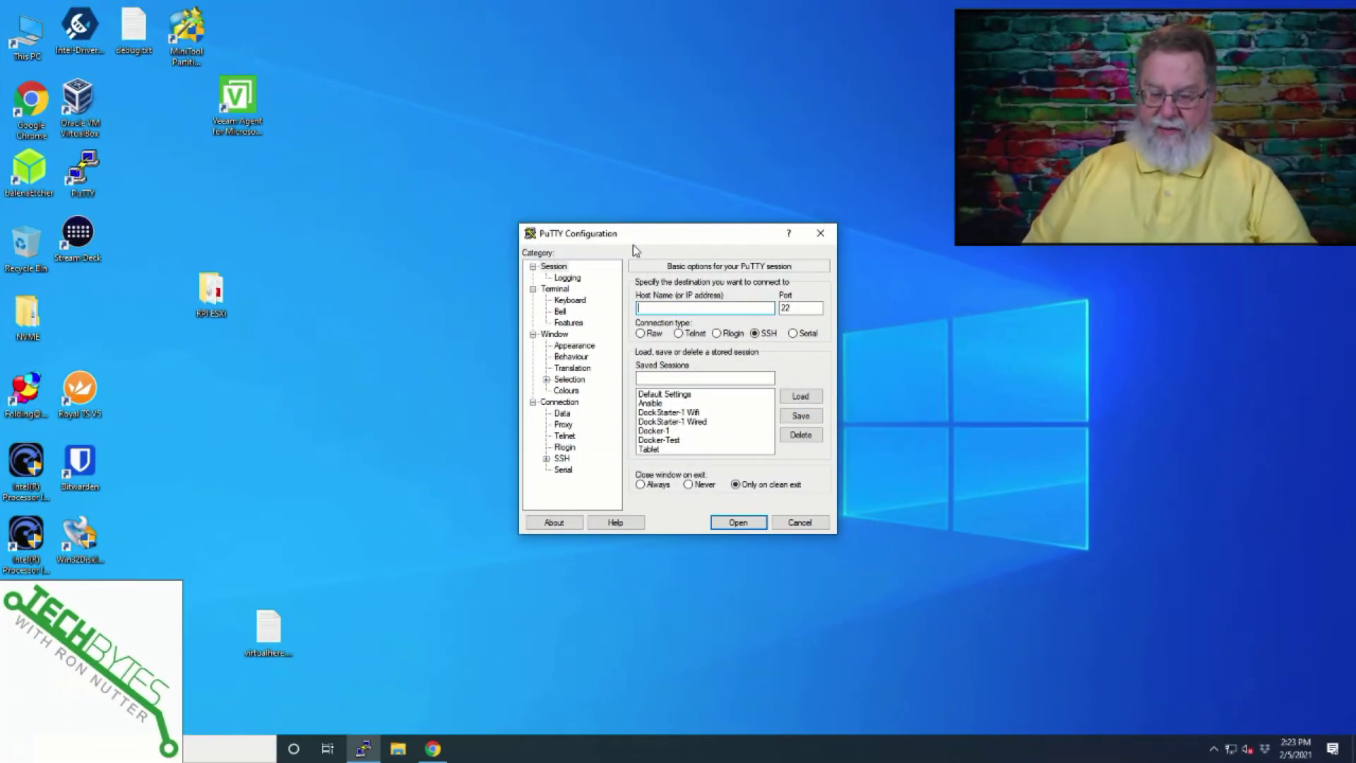
Enter host 10.0.1.207 in PuTTY and set the terminal font to Courier New 16-point.
text(10.0.1.207)
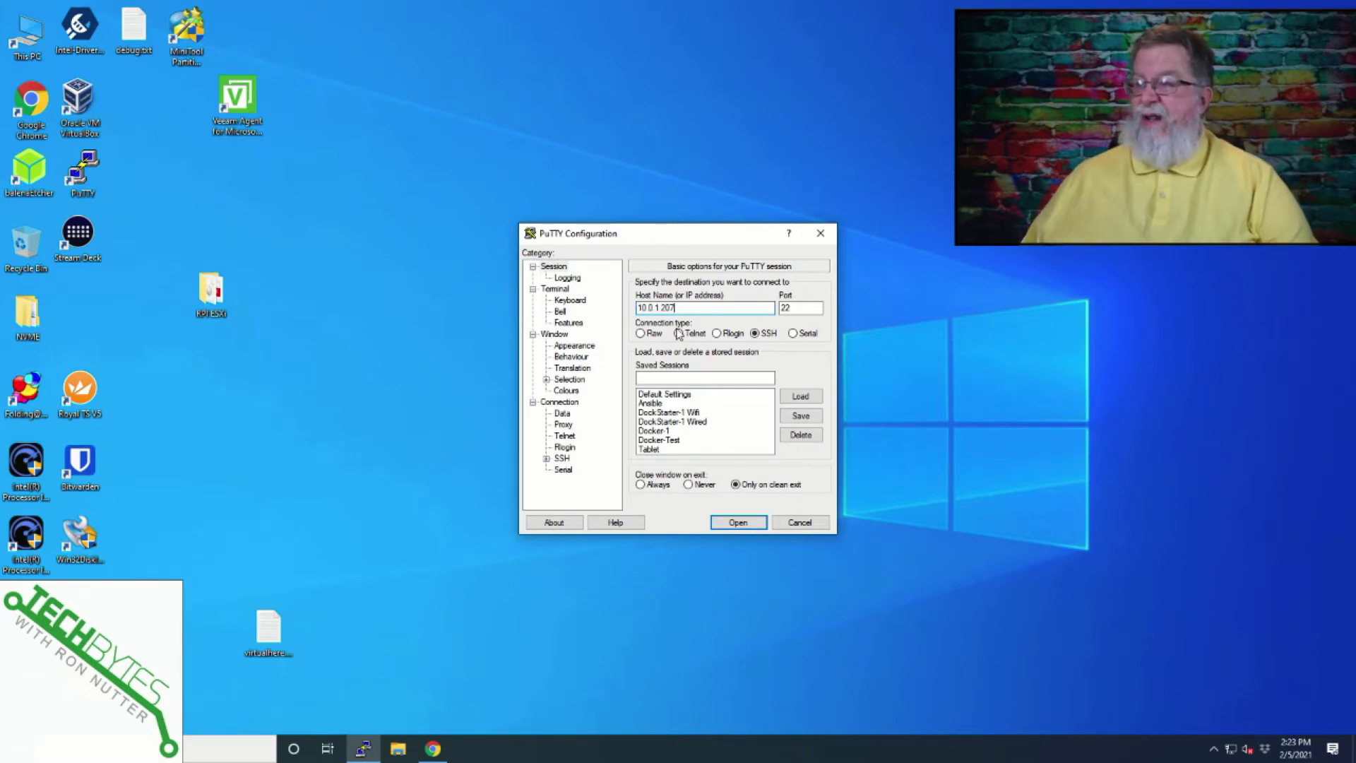
click(585, 348)
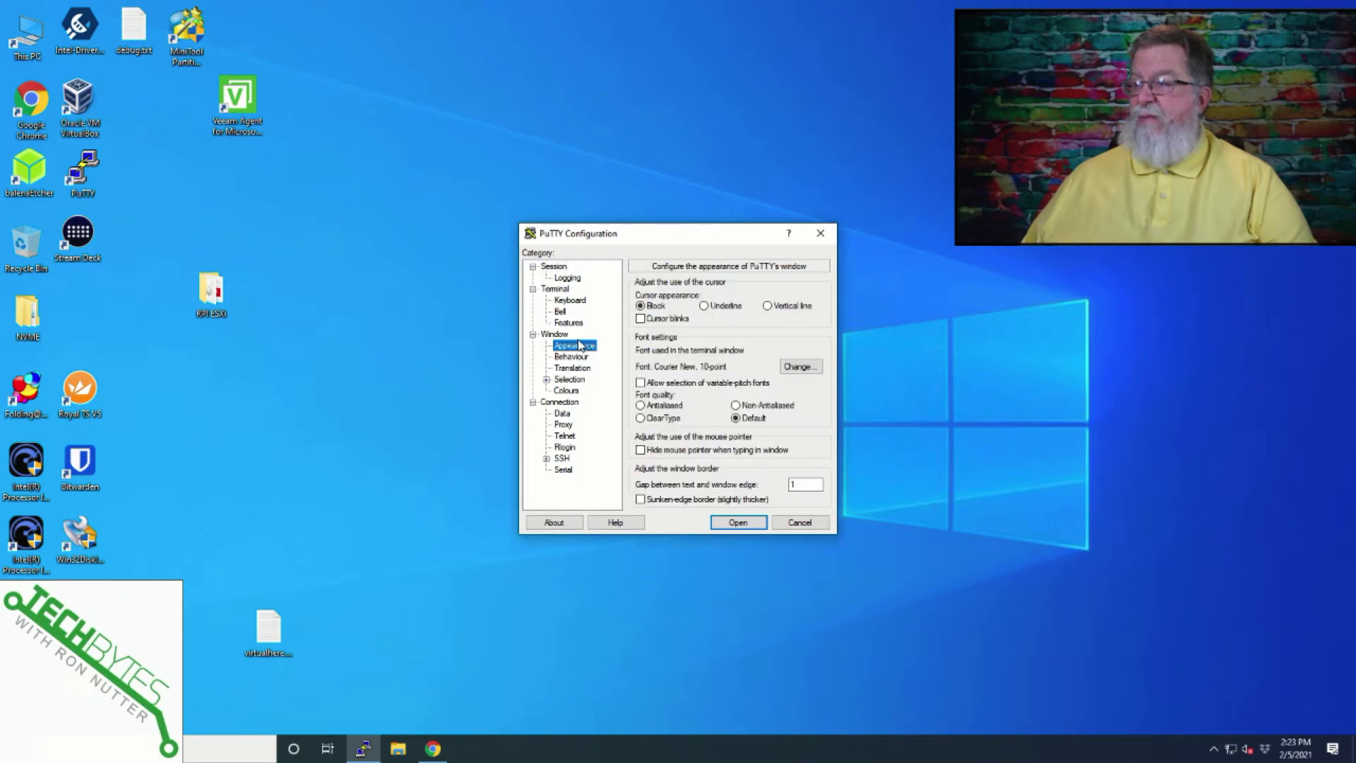
click(791, 367)
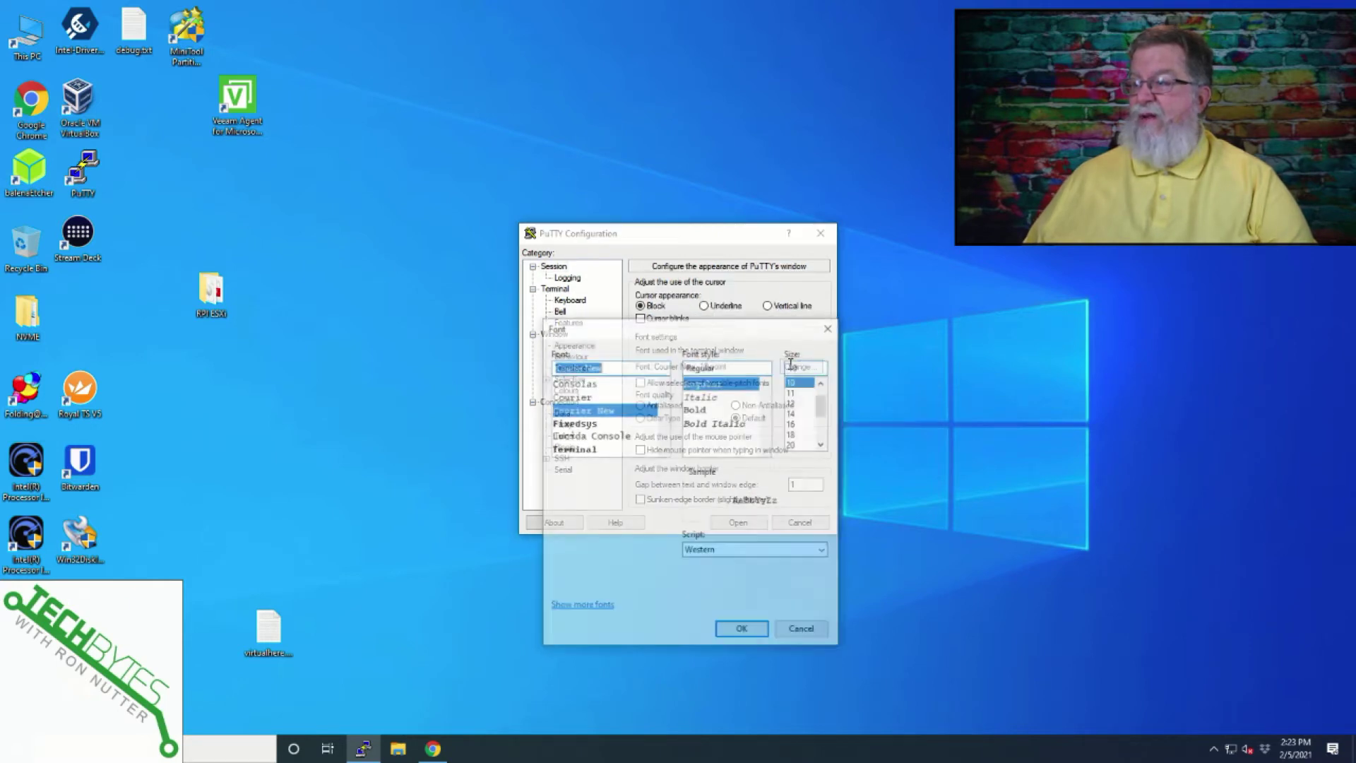
click(805, 424)
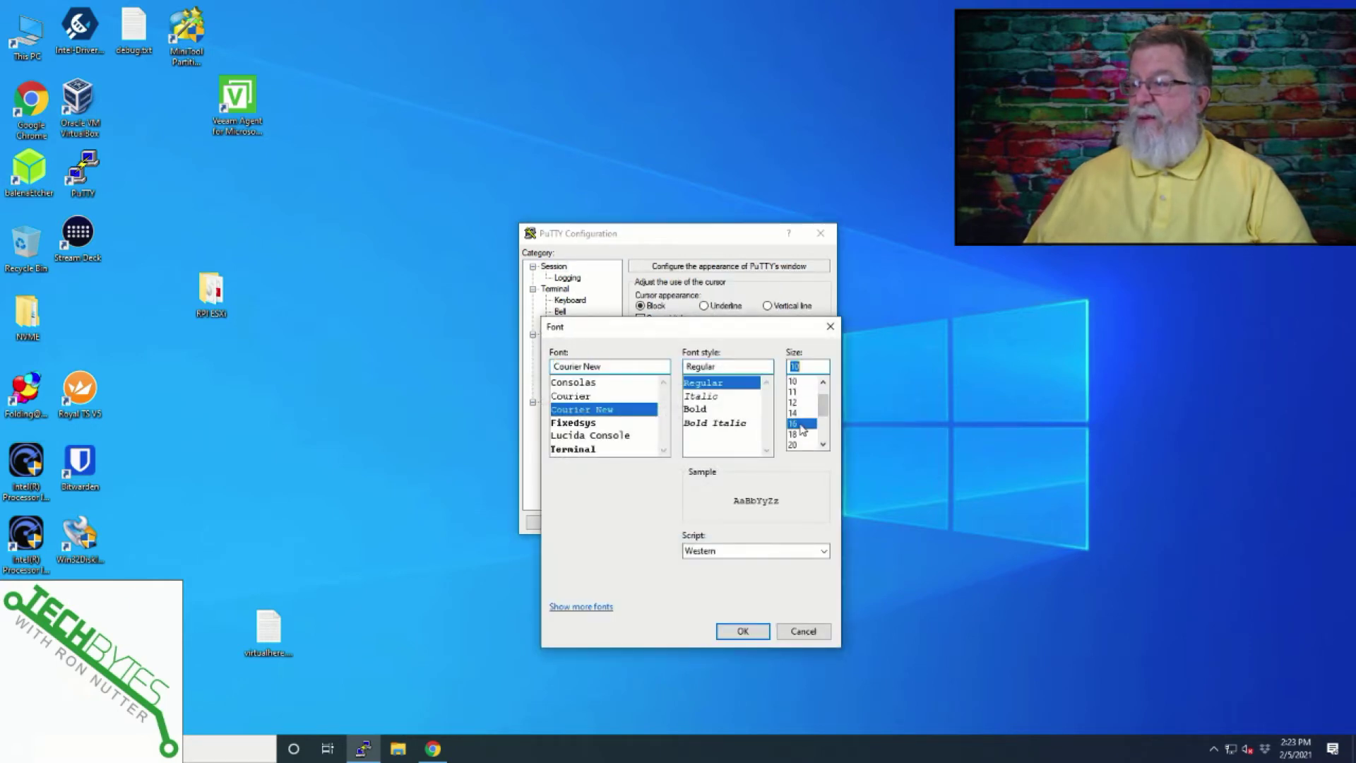
click(743, 631)
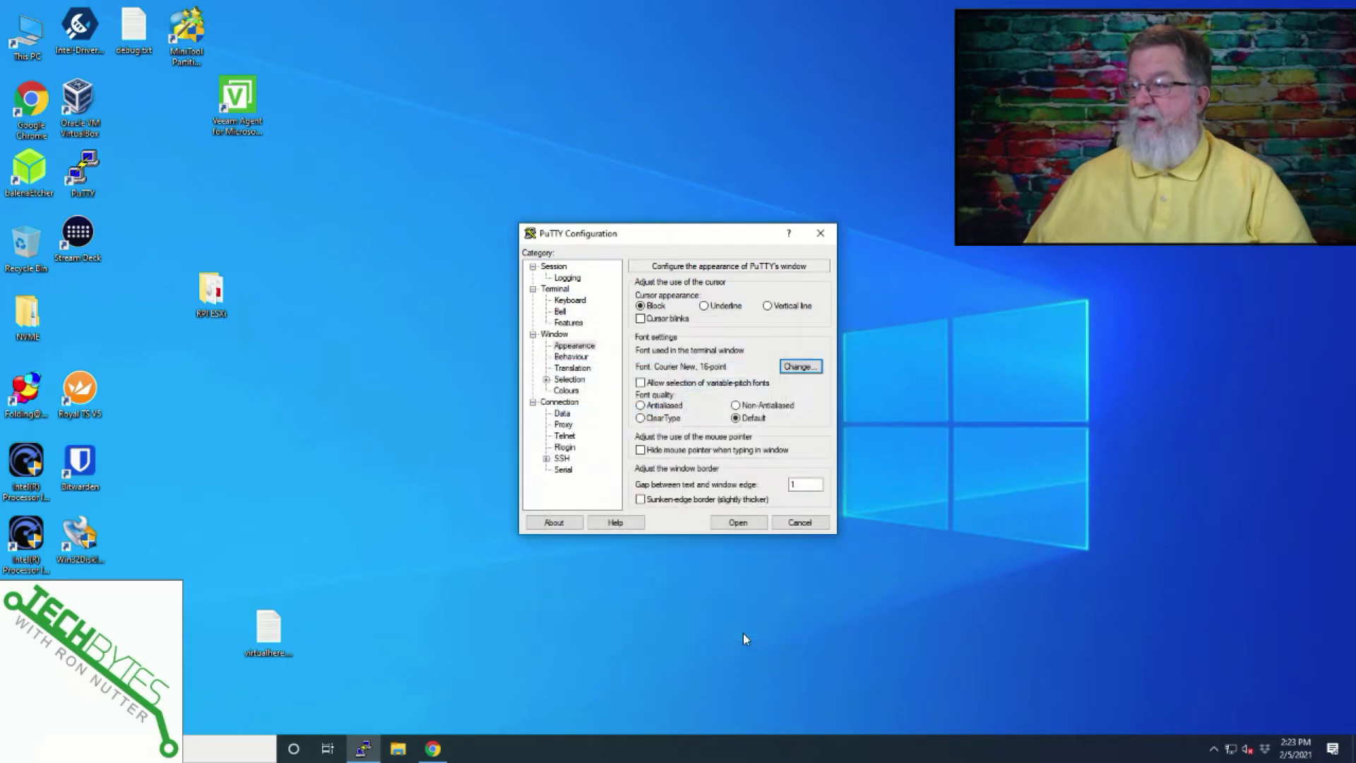
Open the session to 10.0.1.207, maximize the terminal, and log in as pi with its password.
click(738, 523)
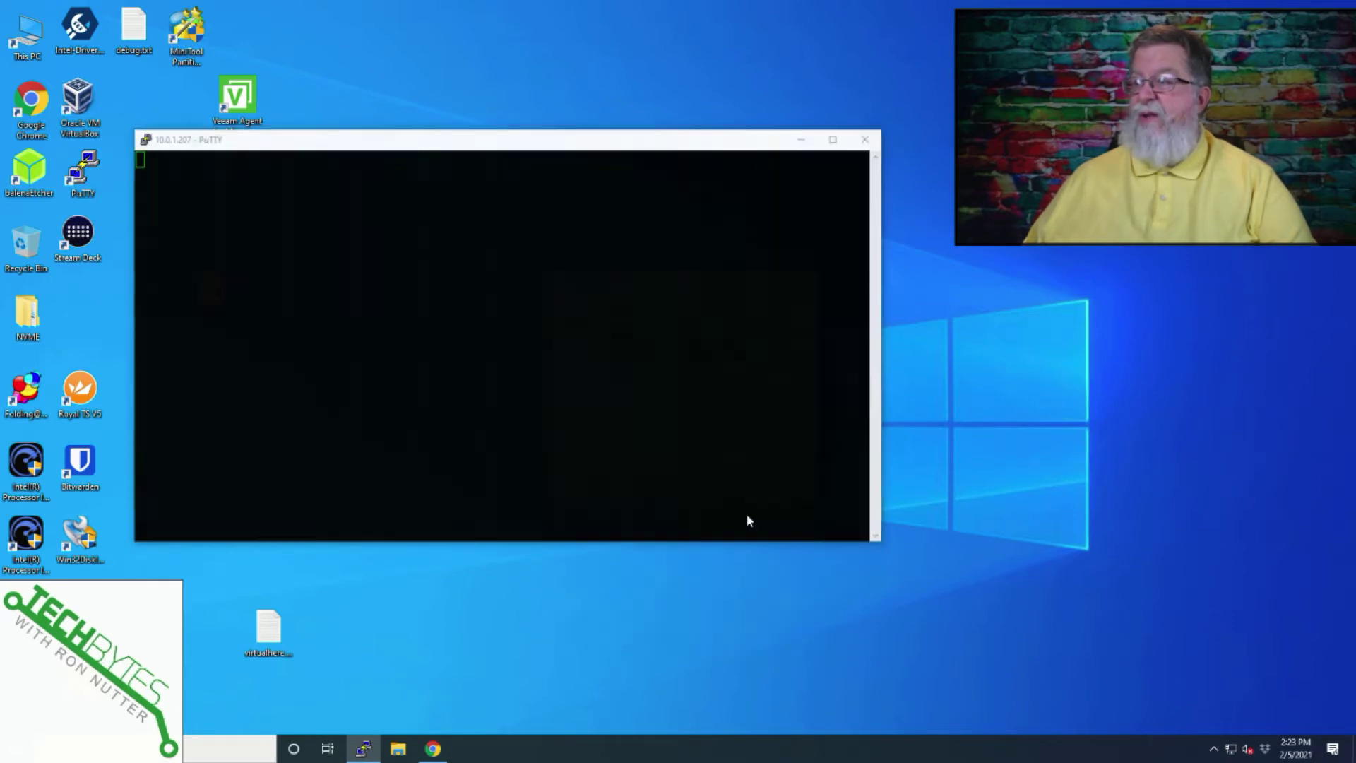
click(831, 138)
text(pi)
key(Return)
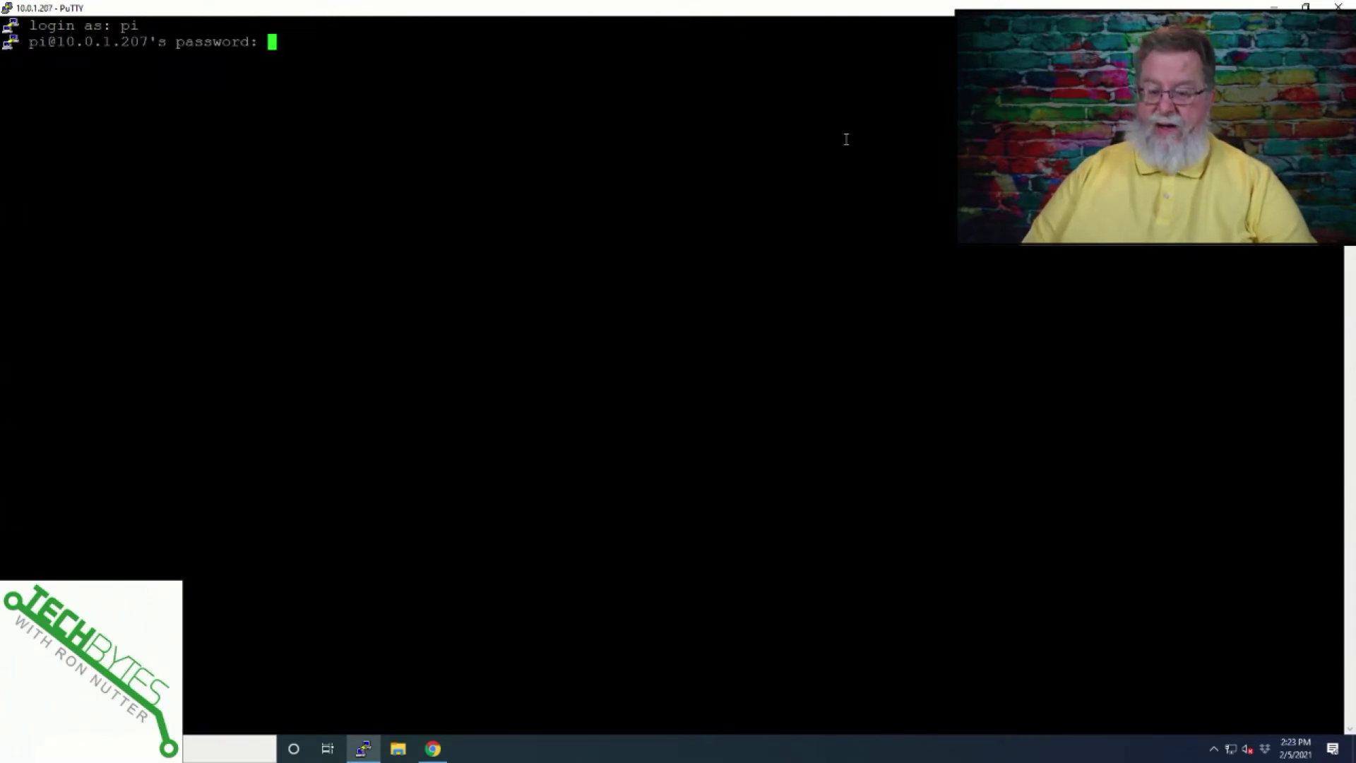
text(raspberry)
key(Return)
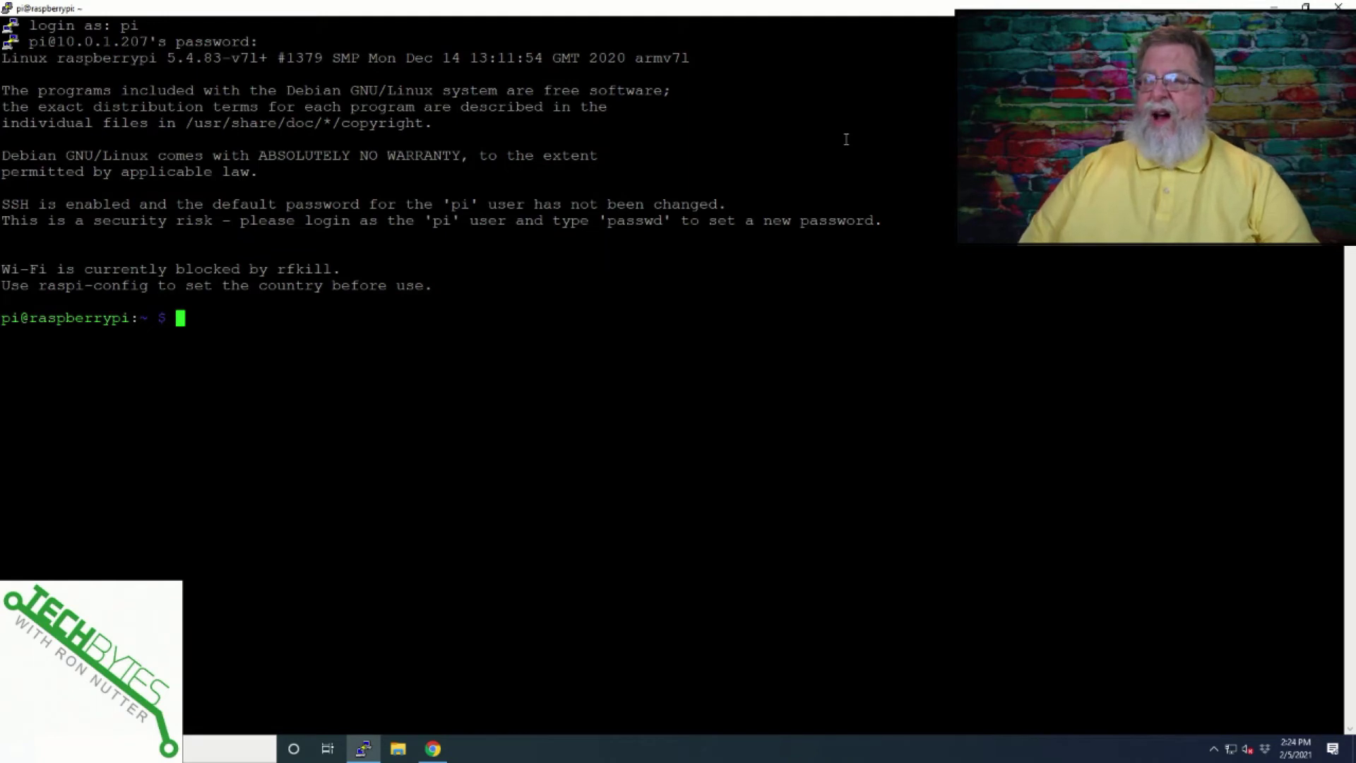
Run sudo raspi-config to start the configuration tool.
text(sudo )
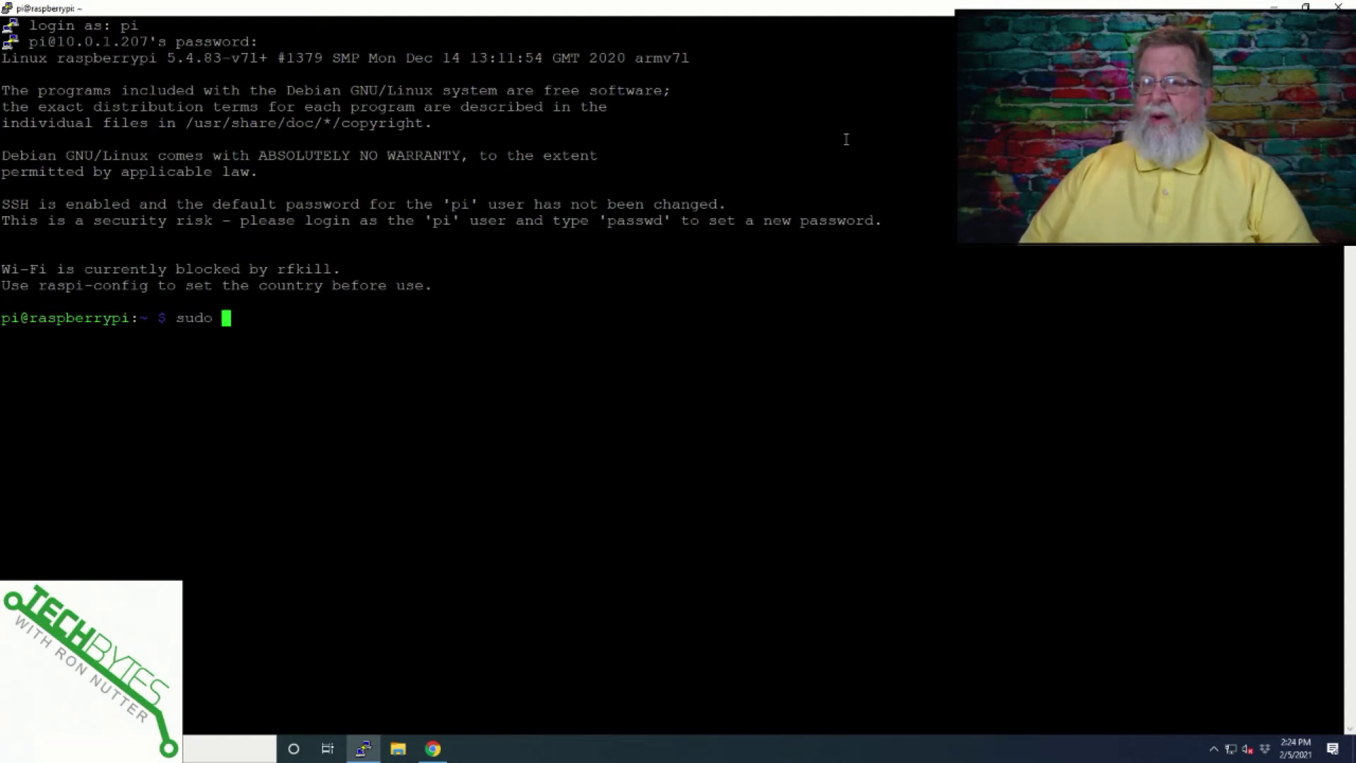
text(rap)
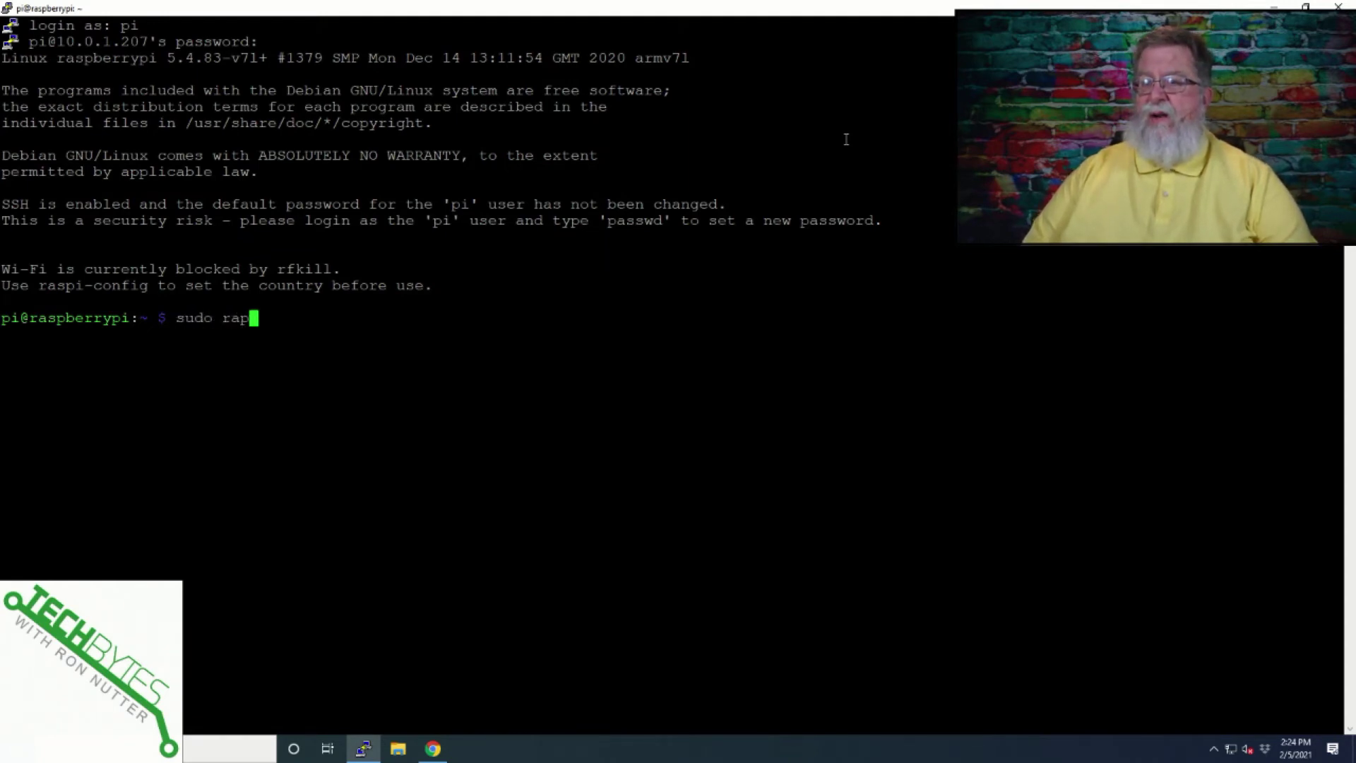
key(BackSpace)
text(s)
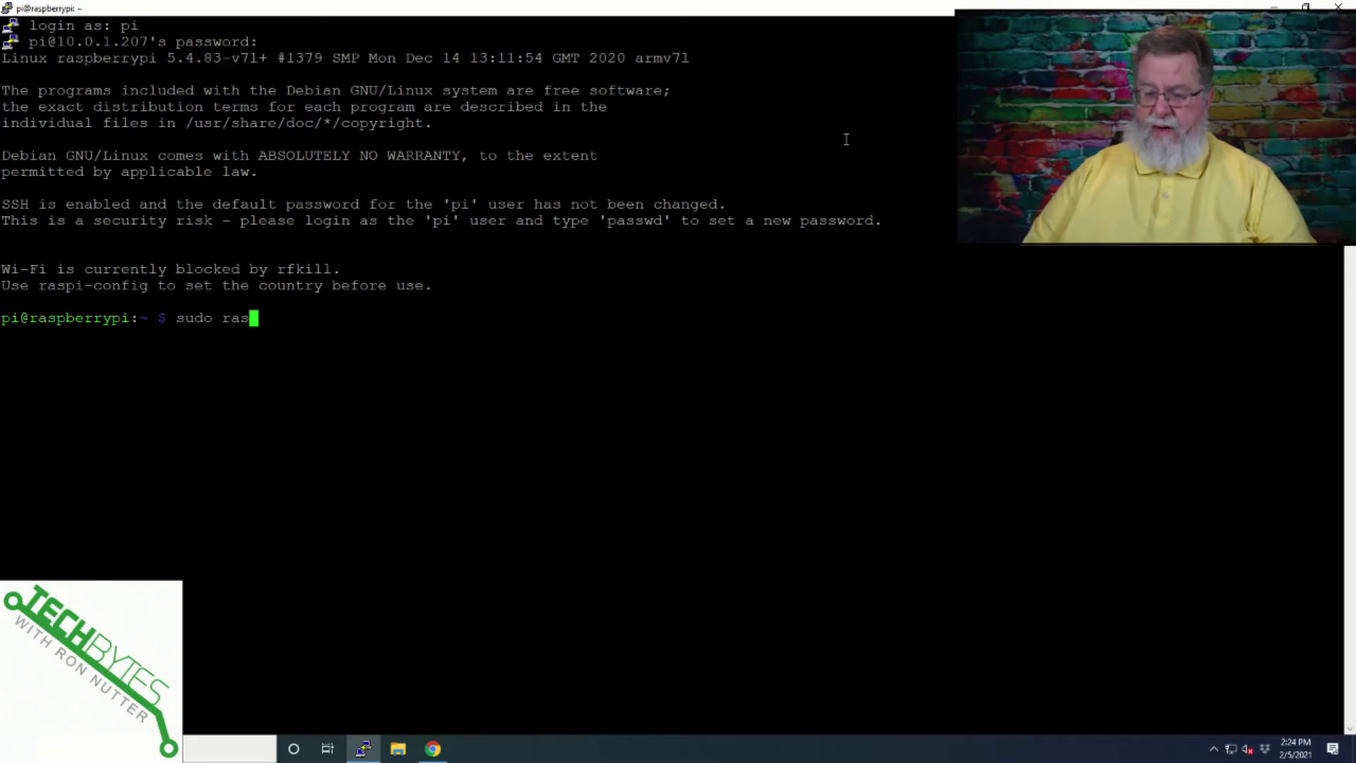
text(pi-config)
key(Return)
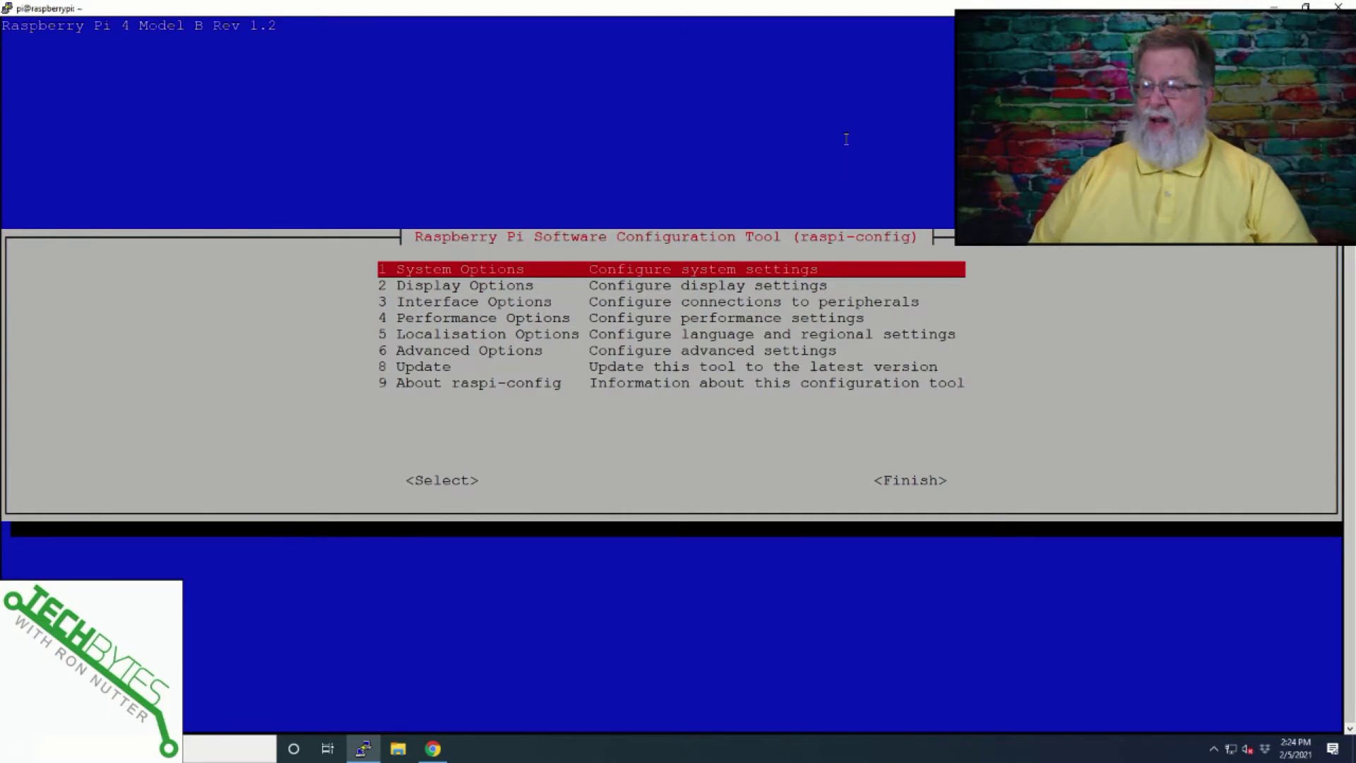
Change the Pi's hostname to DoH-PiHole under System Options.
key(Return)
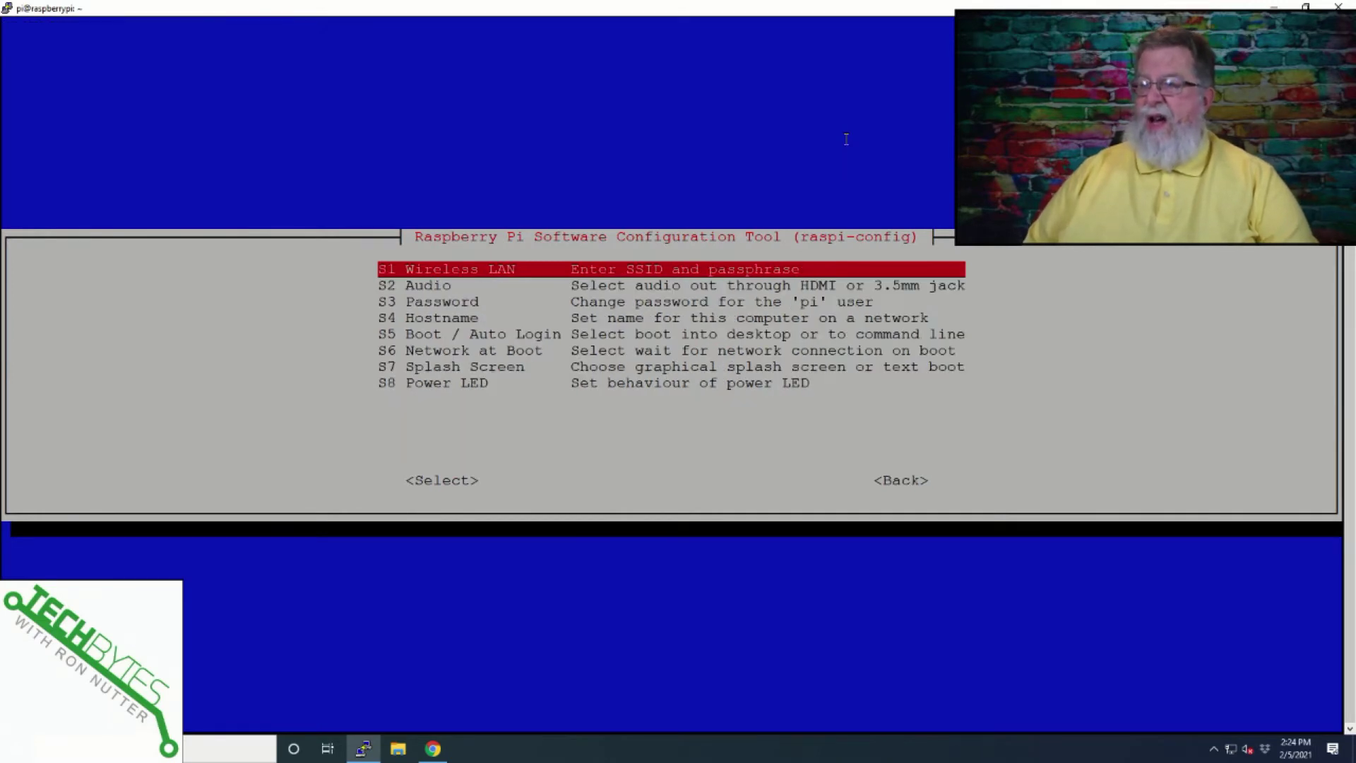
key(Down)
key(Down)
key(Down)
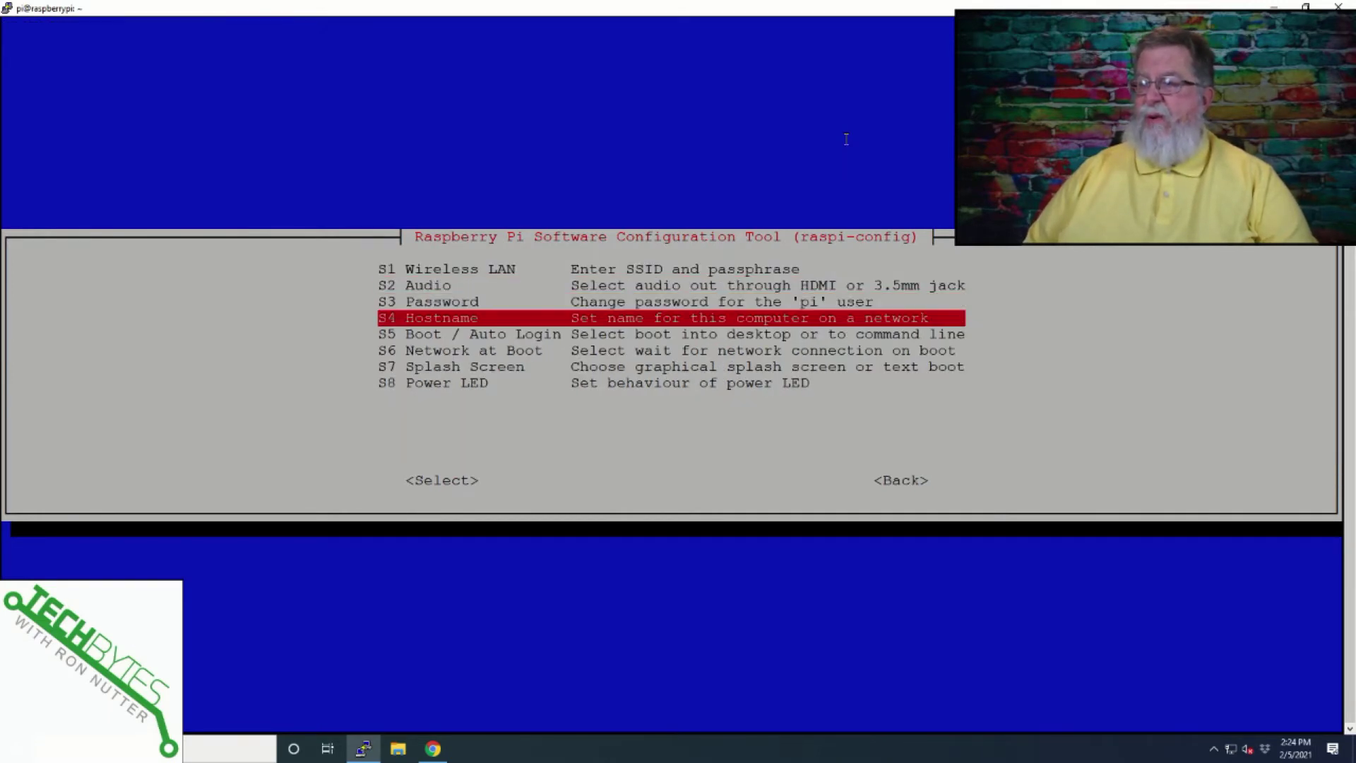
key(Return)
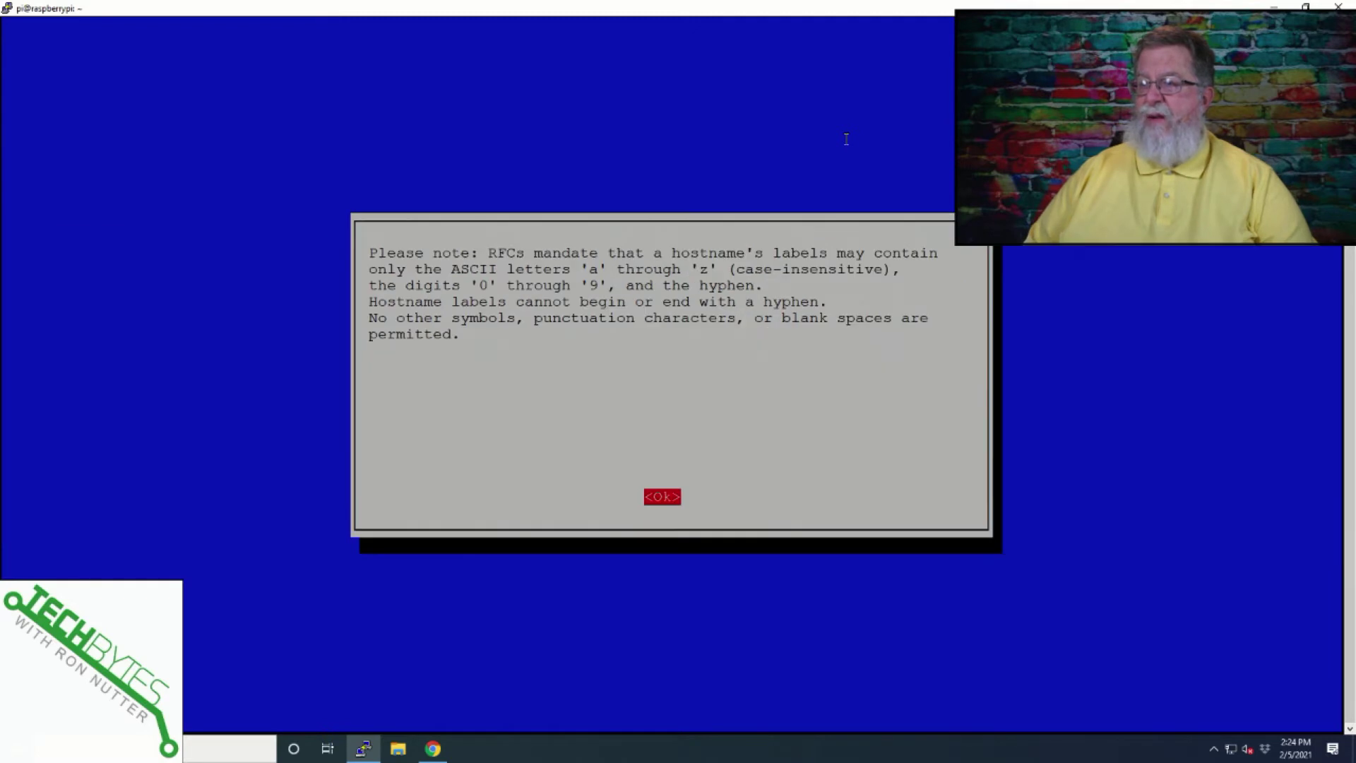
key(Return)
key(BackSpace)
key(BackSpace)
key(BackSpace)
key(BackSpace)
key(BackSpace)
key(BackSpace)
key(BackSpace)
key(BackSpace)
key(BackSpace)
key(BackSpace)
key(BackSpace)
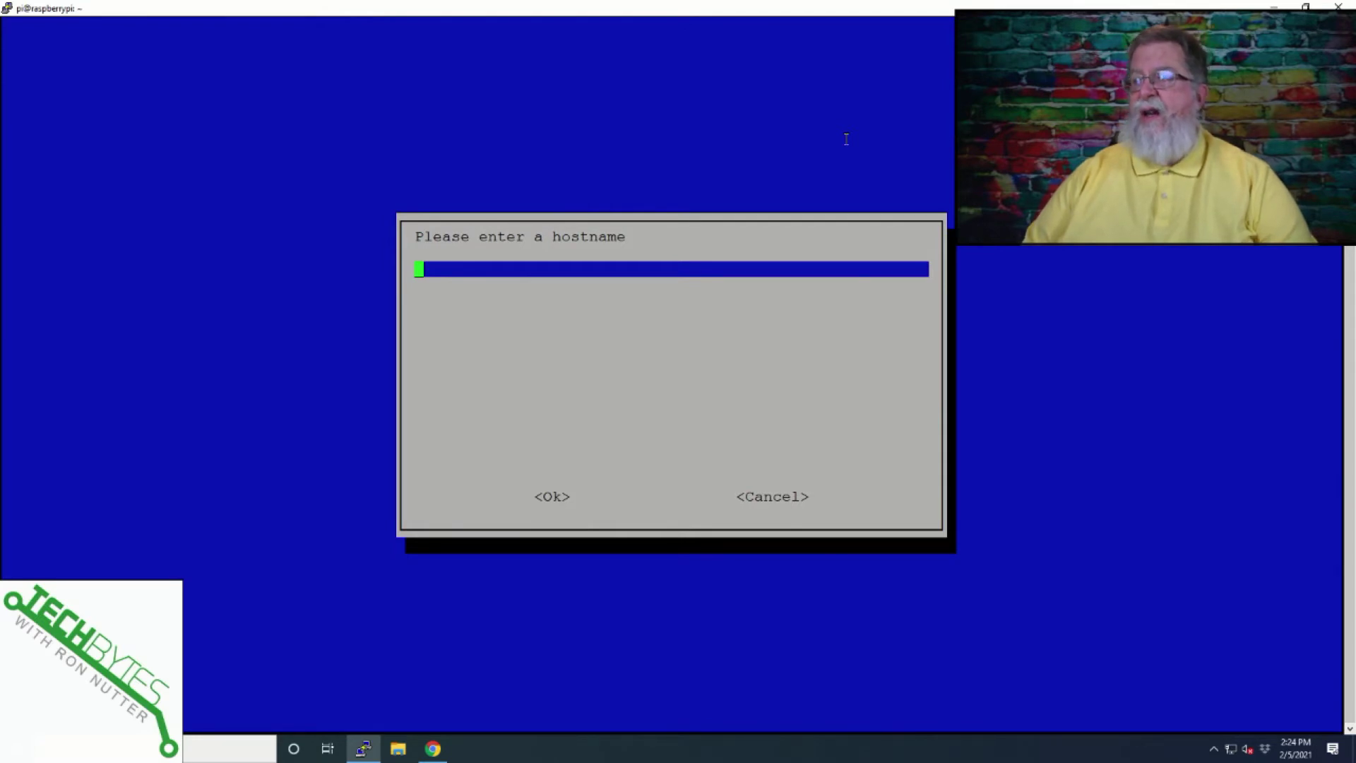
text(Doh)
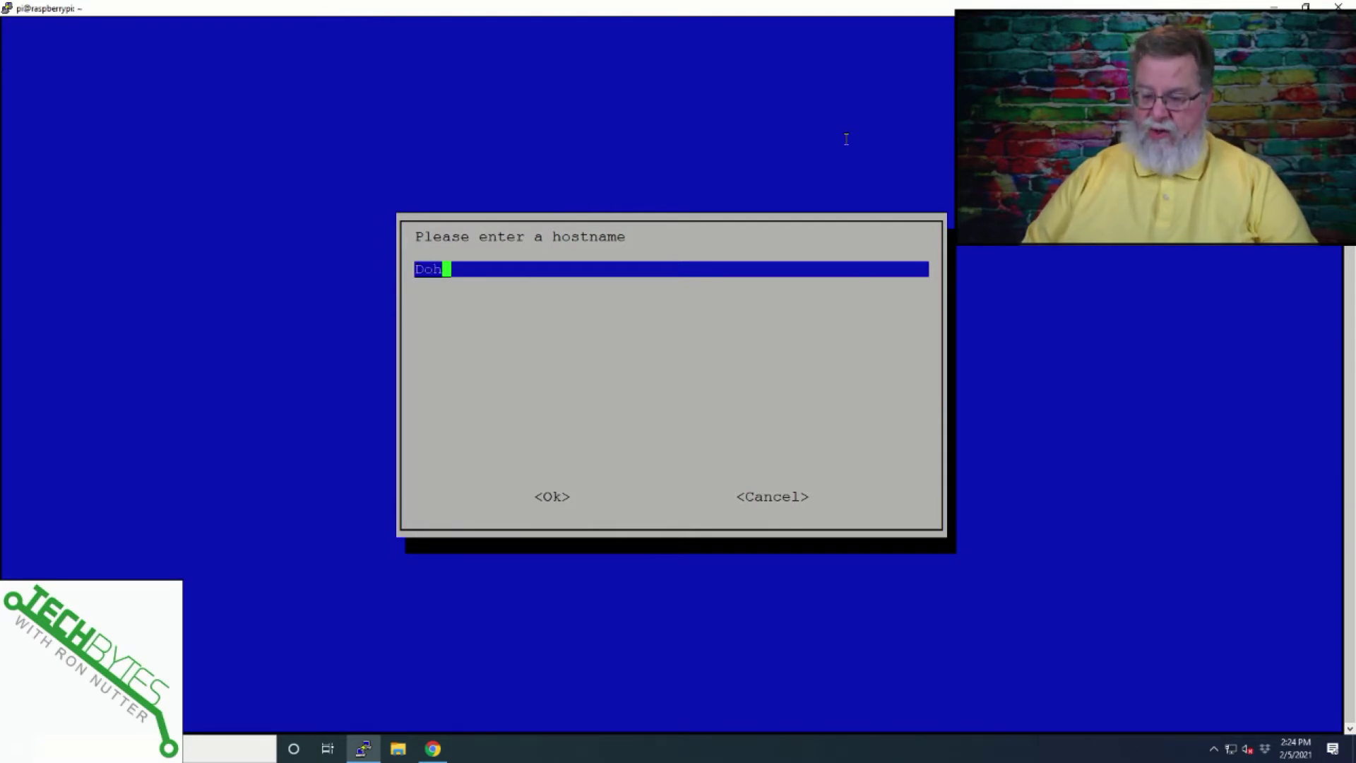
key(BackSpace)
text(H-)
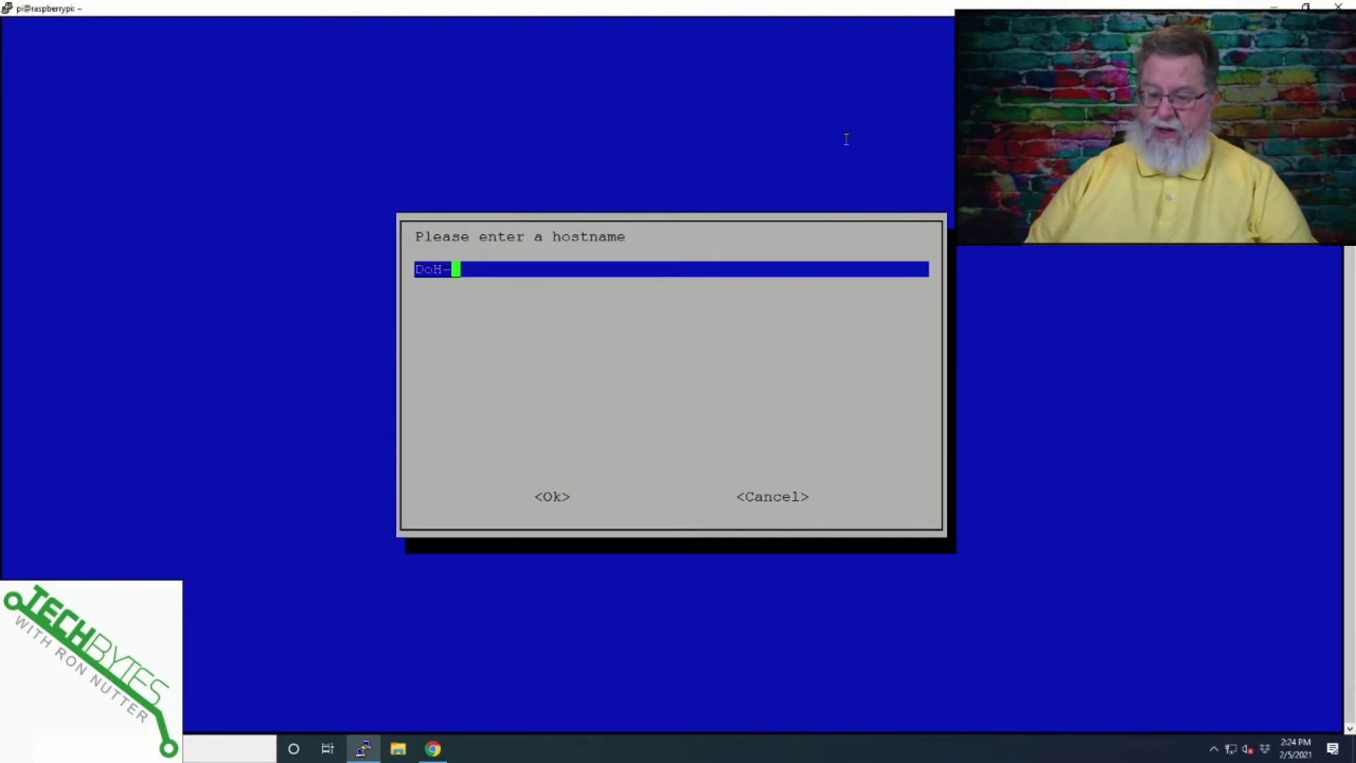
text(PiHole)
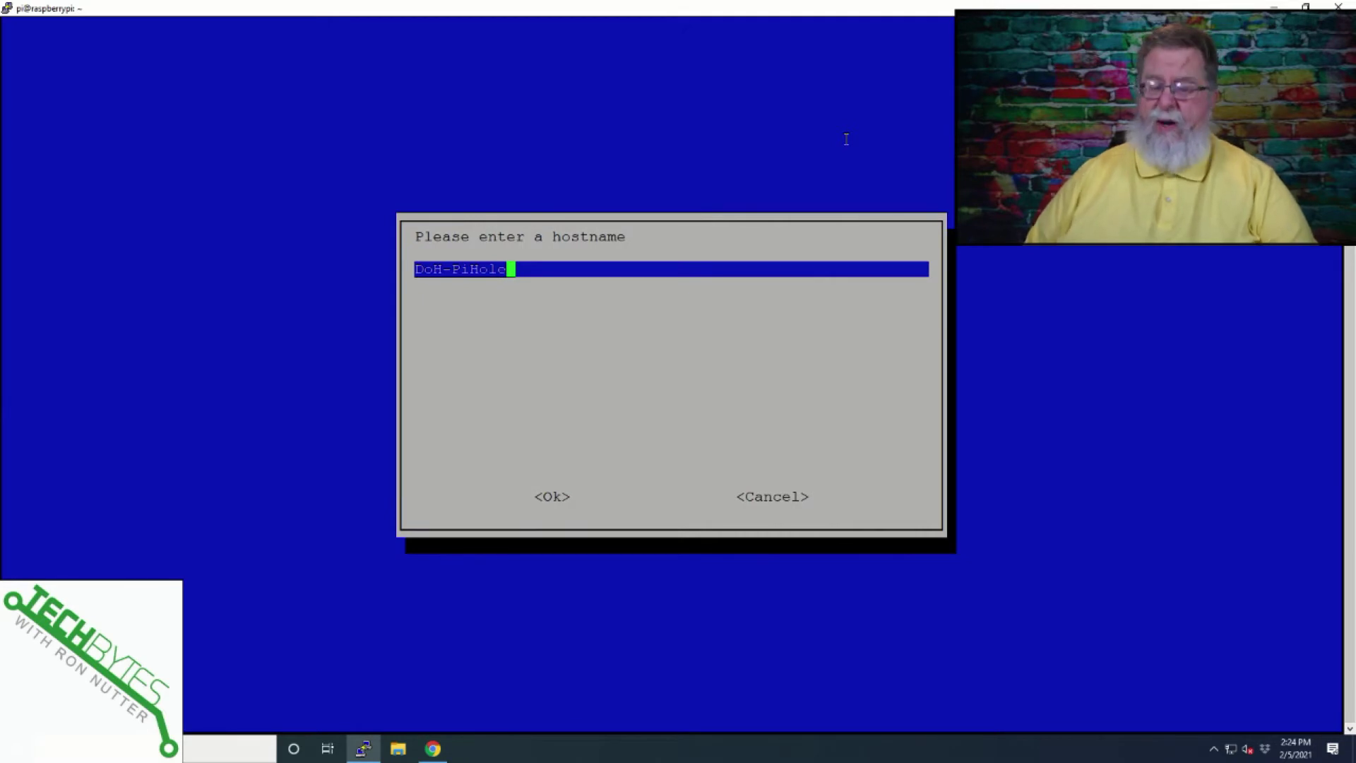
key(Tab)
key(Return)
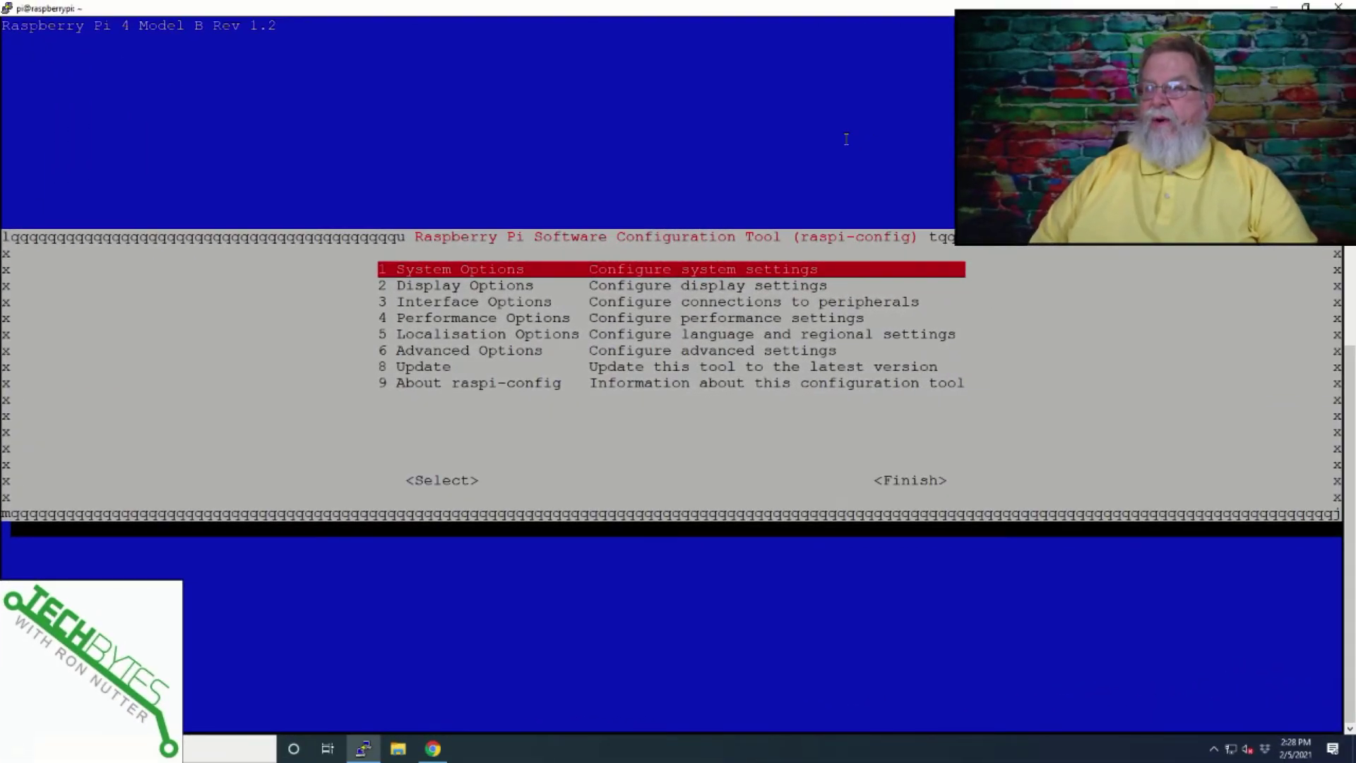
Set the time zone to US/Central under Localisation Options and exit raspi-config.
key(Down)
key(Down)
key(Down)
key(Down)
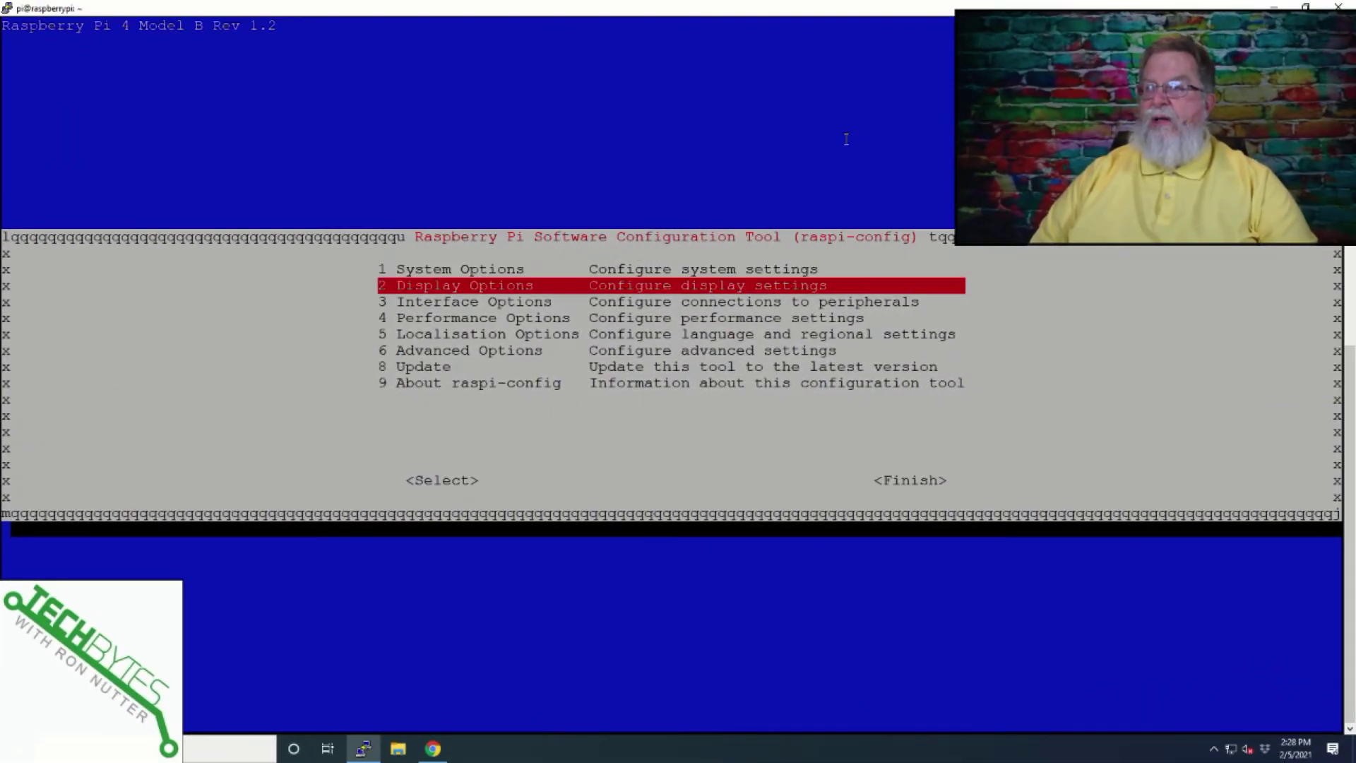
key(Down)
key(Up)
key(Return)
key(Down)
key(Return)
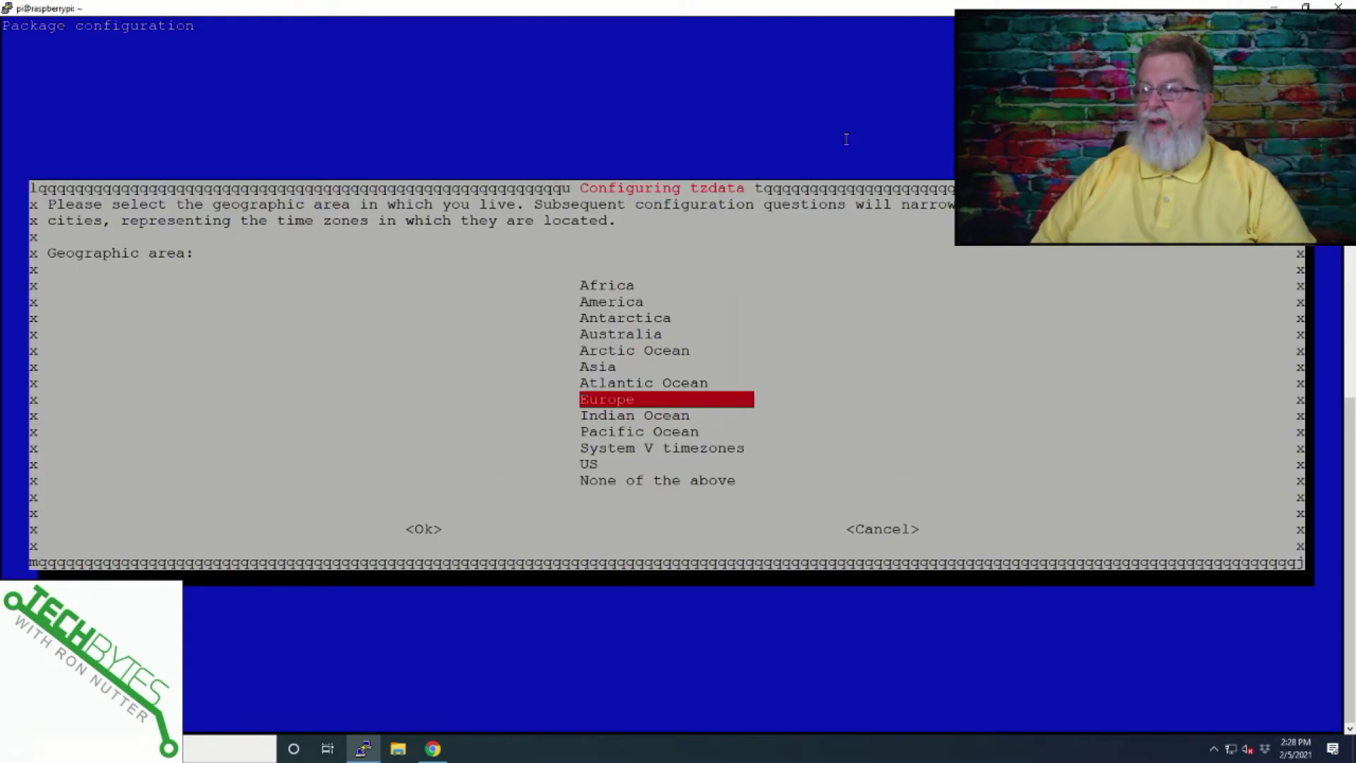
key(Down)
key(Down)
key(Down)
key(Down)
key(Return)
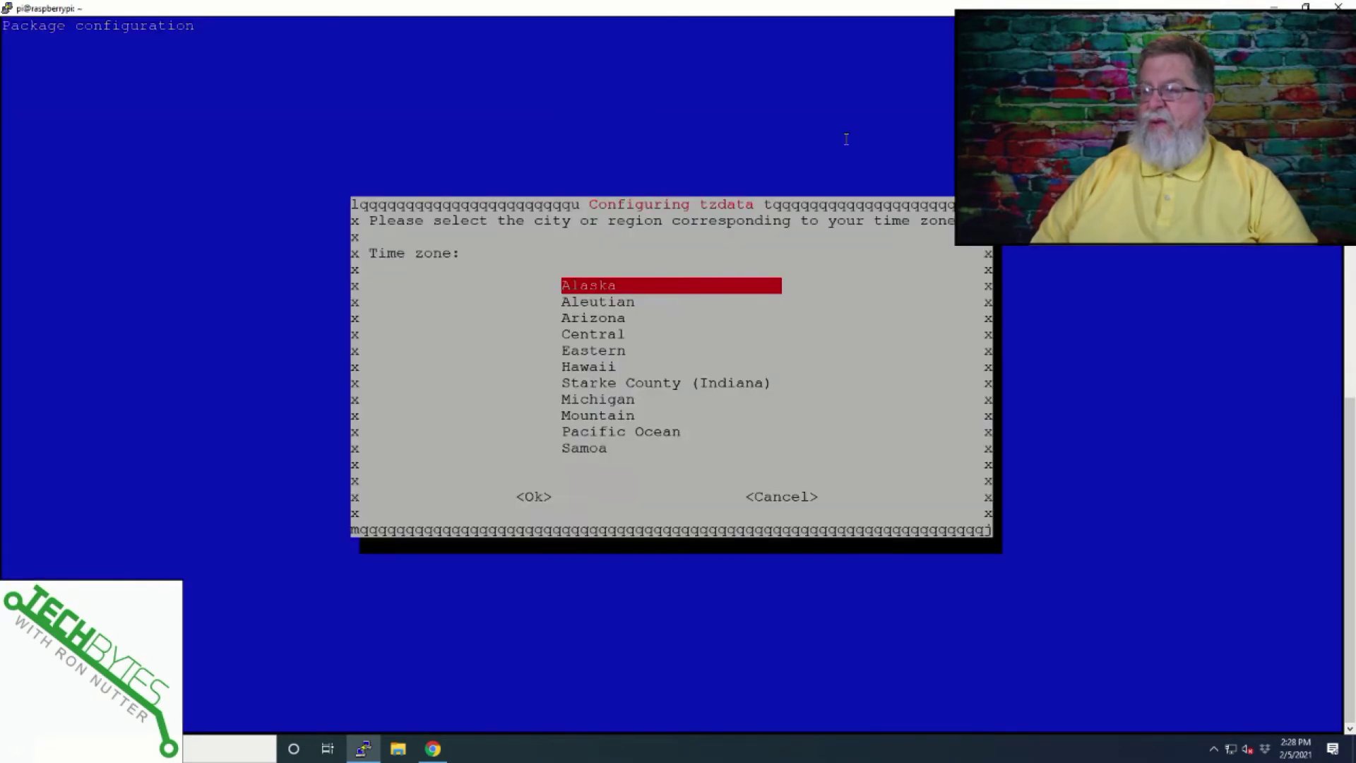
key(Down)
key(Down)
key(Down)
key(Return)
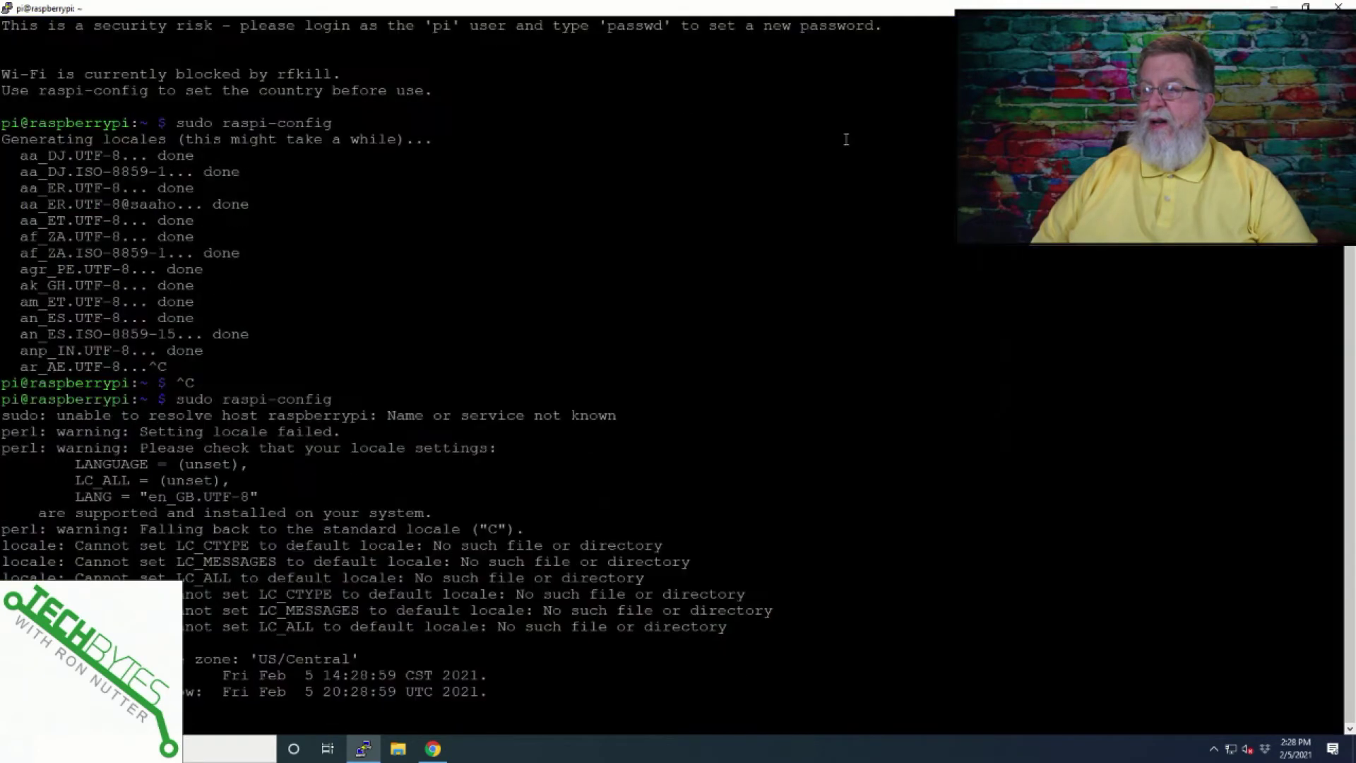
key(Down)
key(Down)
key(Down)
key(Down)
key(Return)
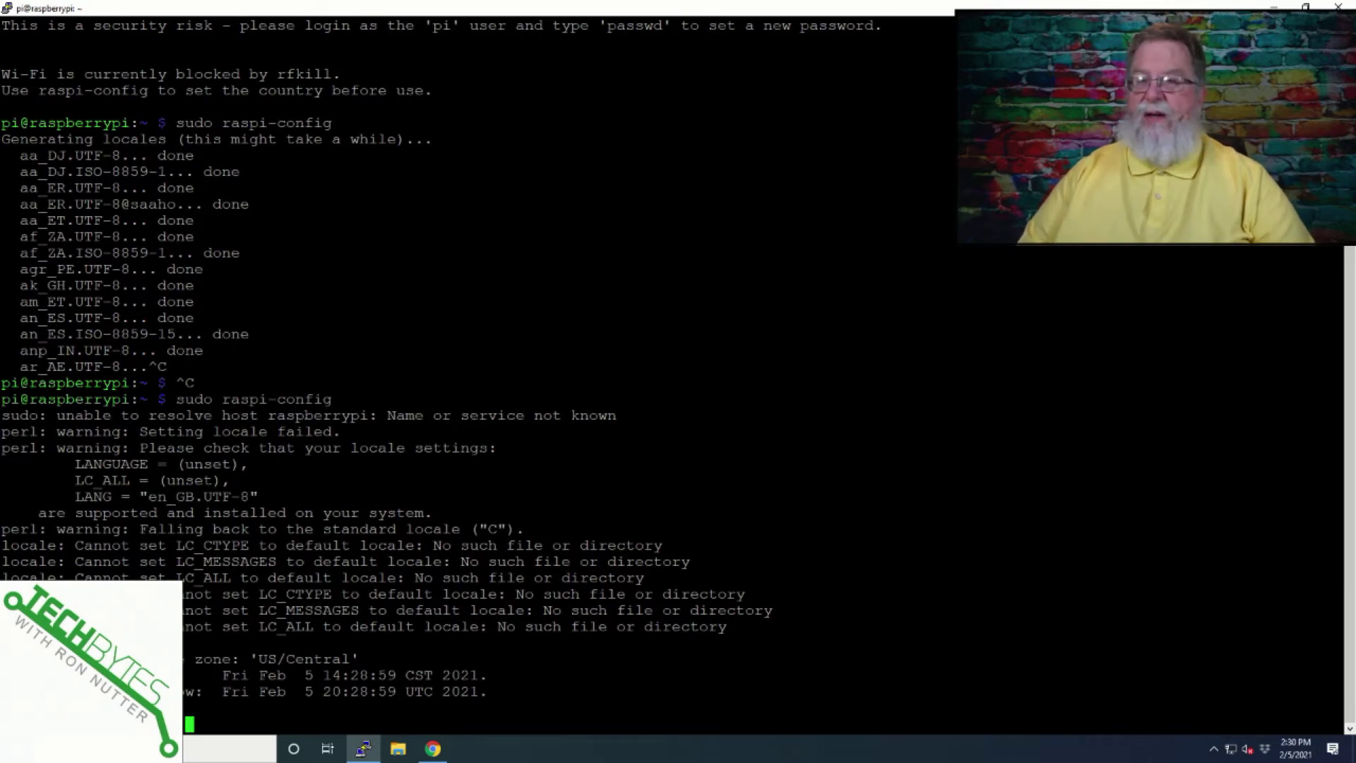
Run sudo apt update, then sudo apt full-upgrade and answer y to continue.
text(sudo apt update)
key(Return)
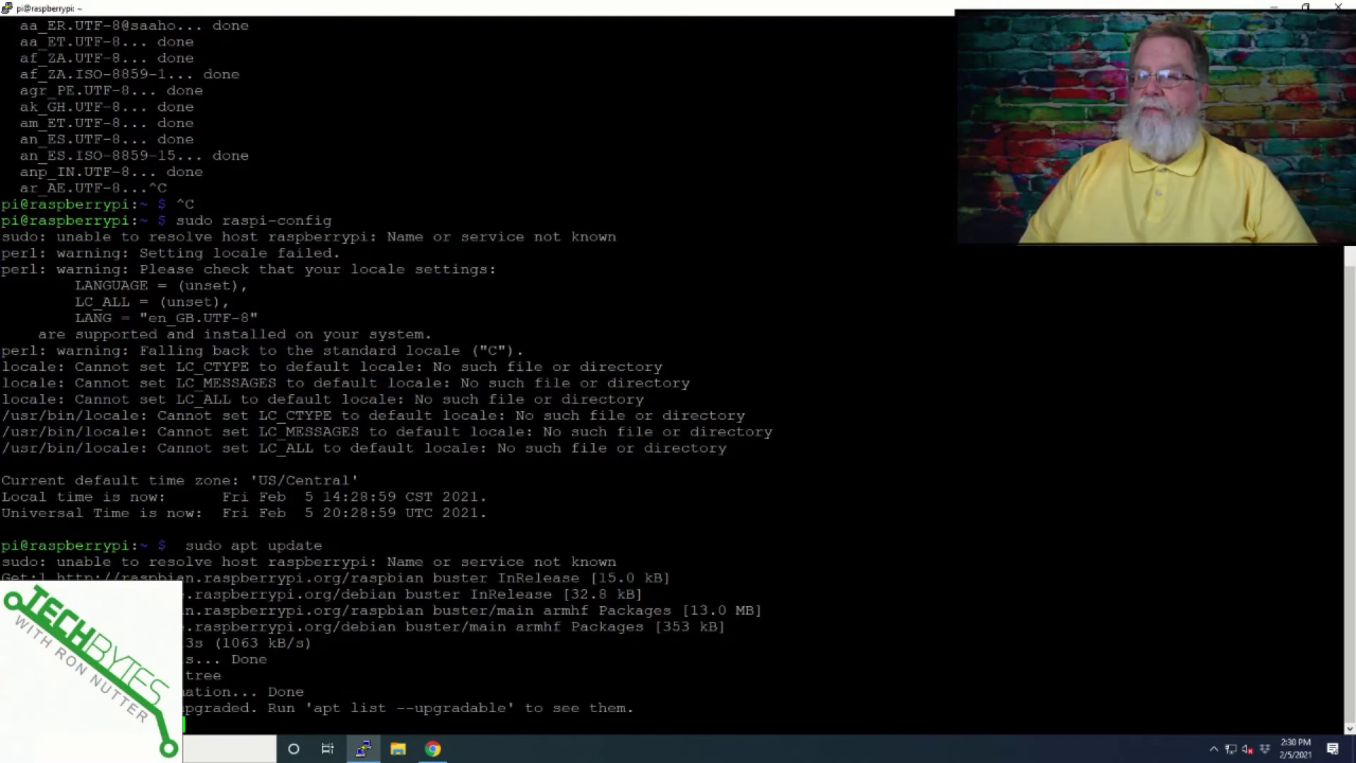
text(sudo apt ful)
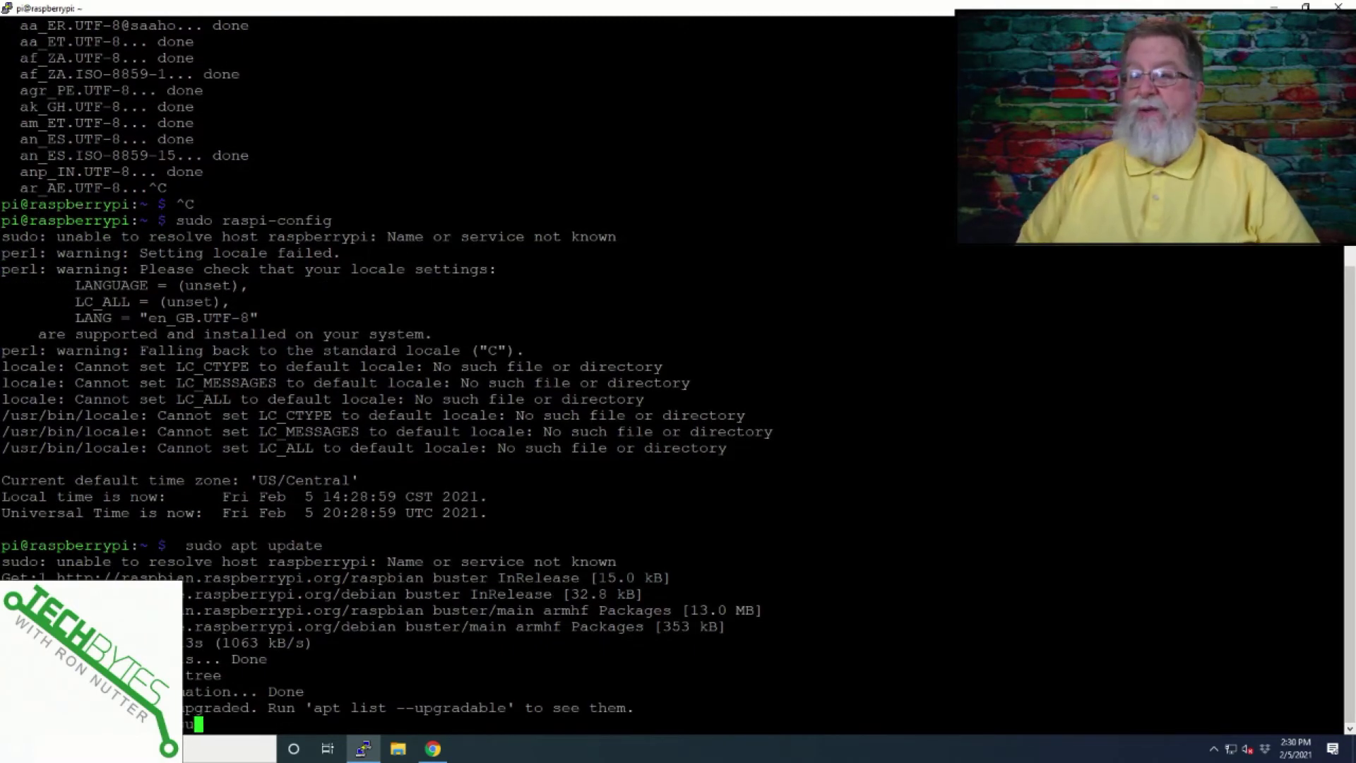
text(l-upgrade)
key(Return)
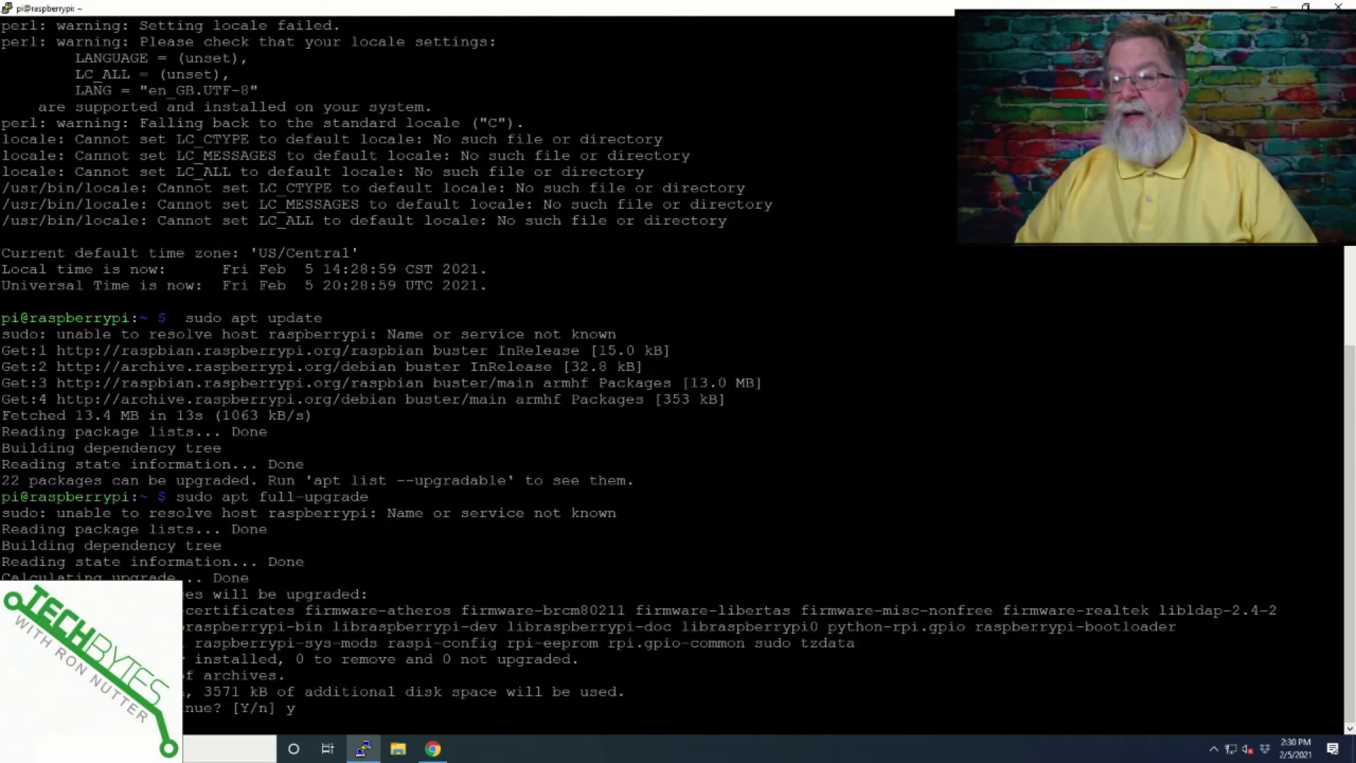
text(y)
key(Return)
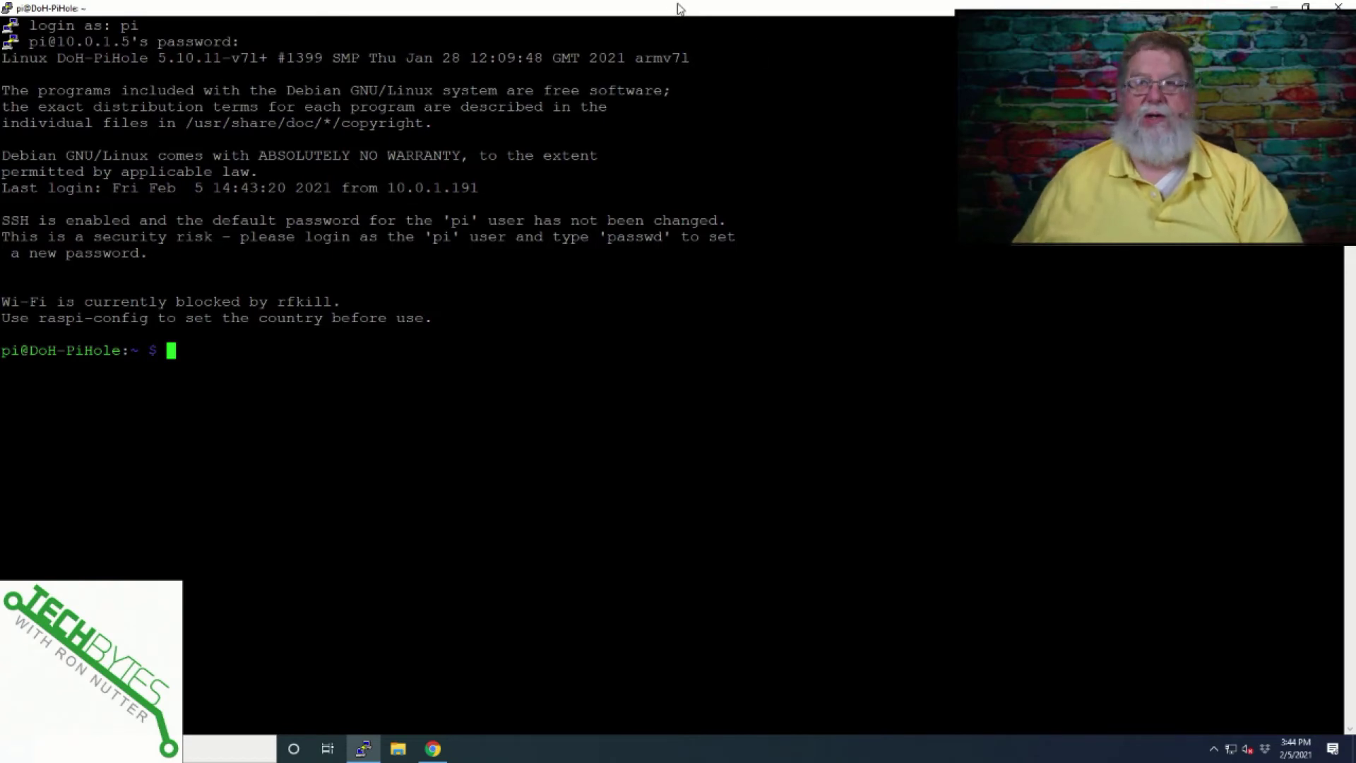
key(alt+Tab)
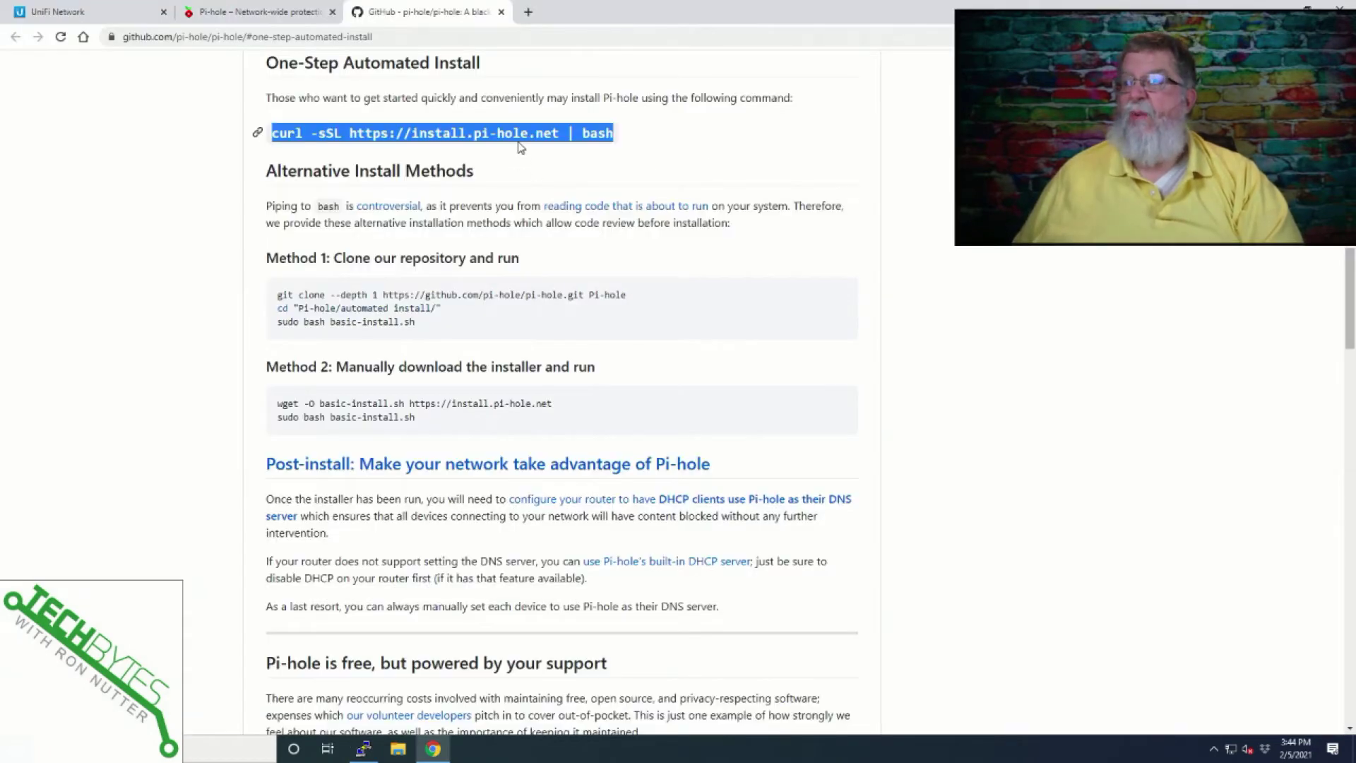
right_click(524, 133)
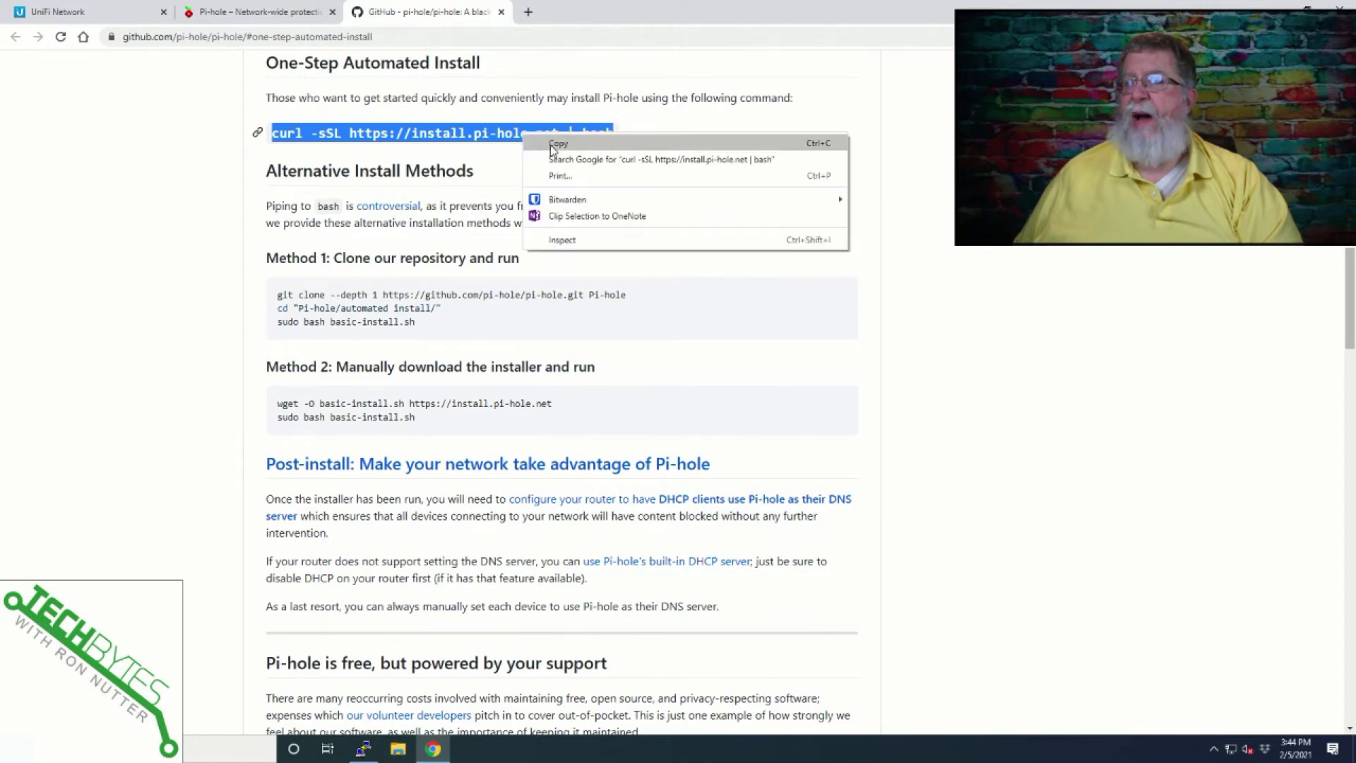
click(556, 144)
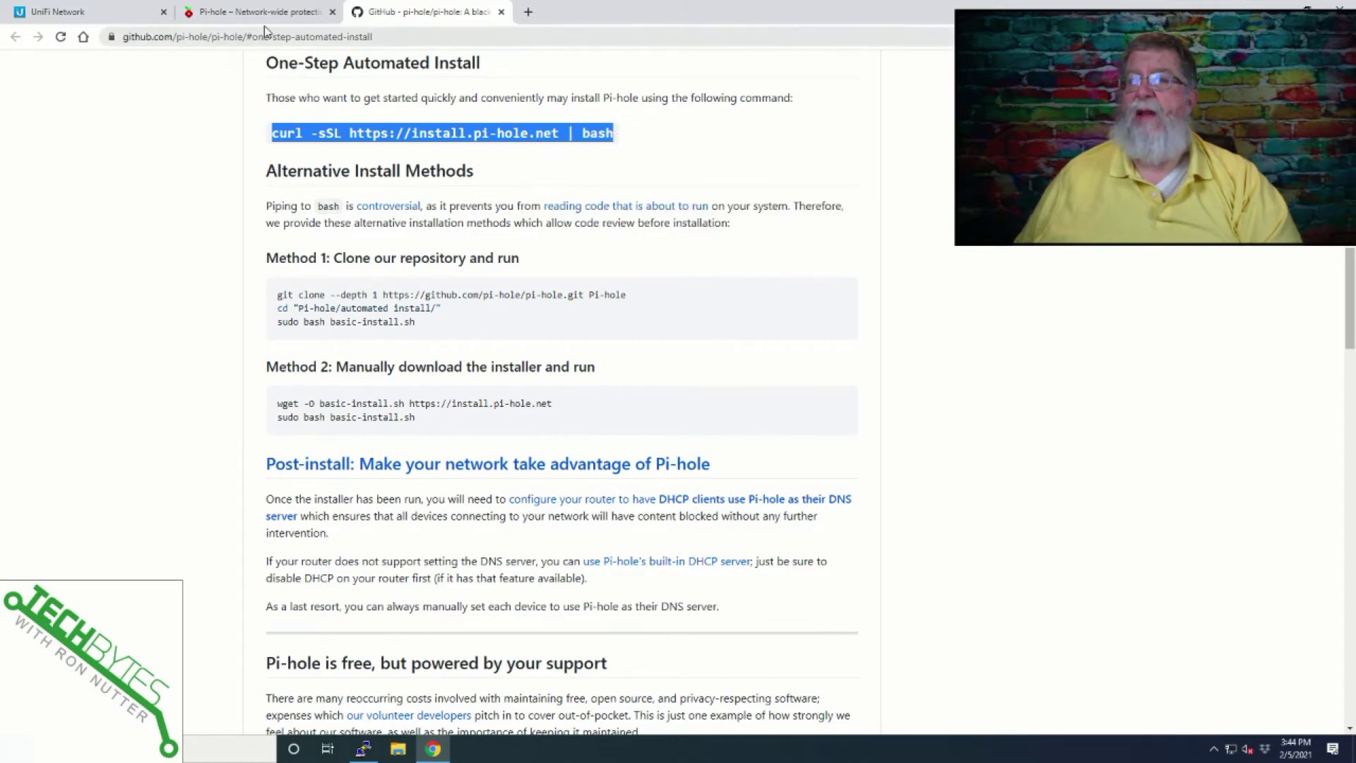
key(alt+Tab)
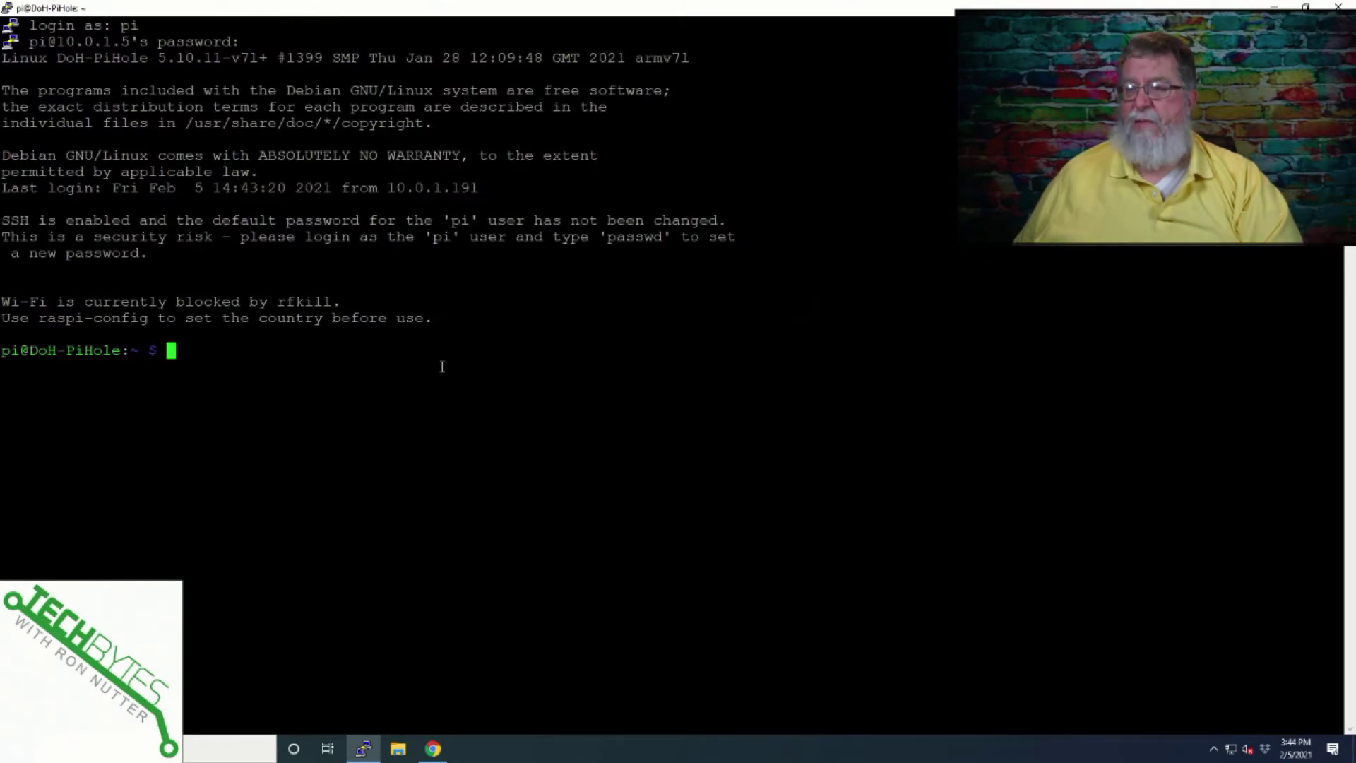
Paste and run the Pi-hole install command, dismissing the welcome and donation notices.
right_click(444, 365)
key(Return)
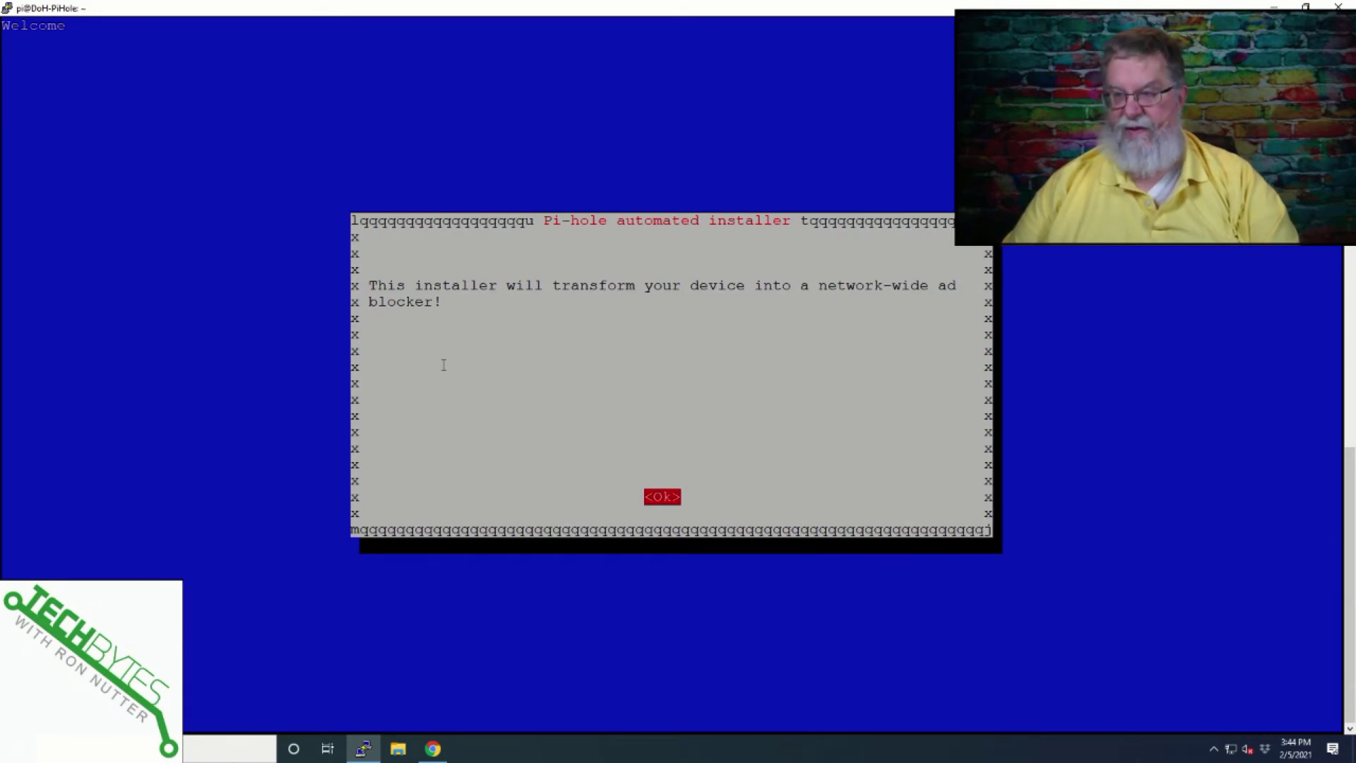
key(Return)
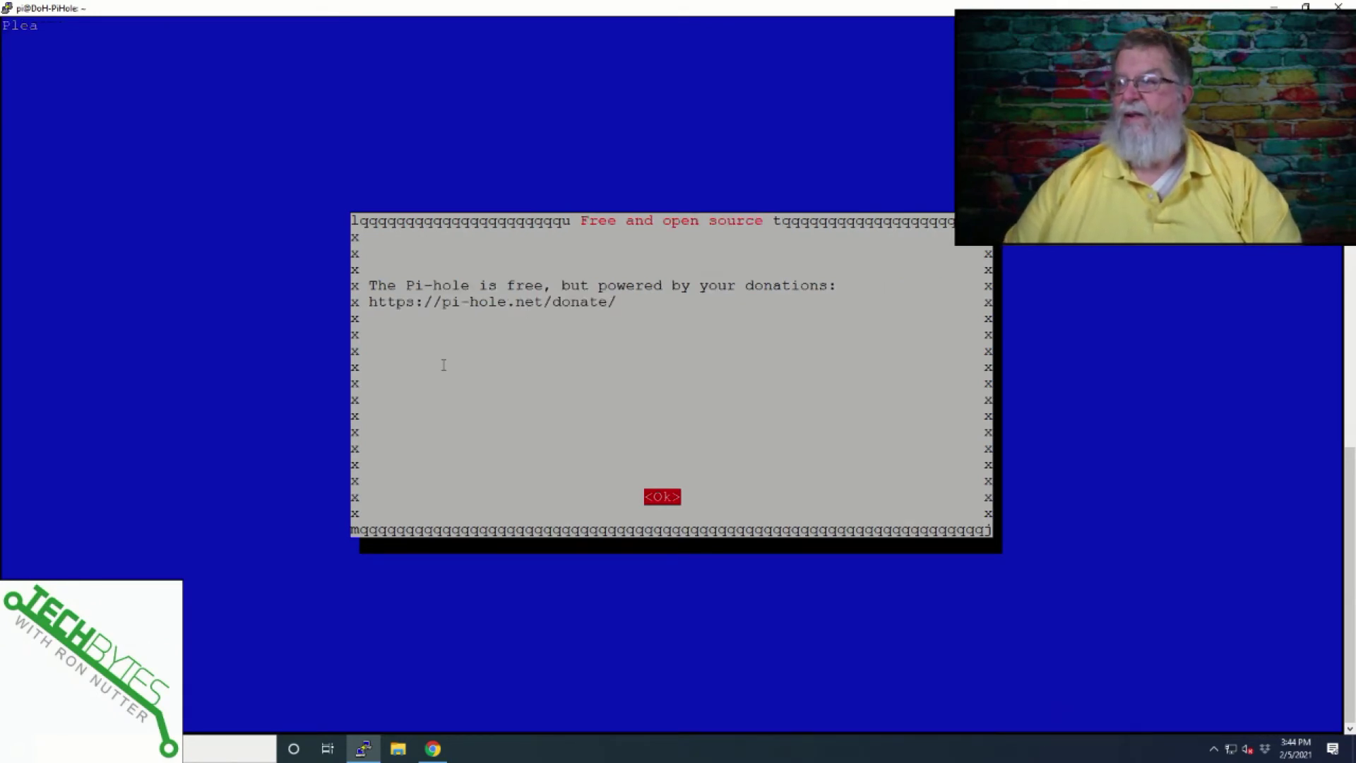
key(Return)
key(Return)
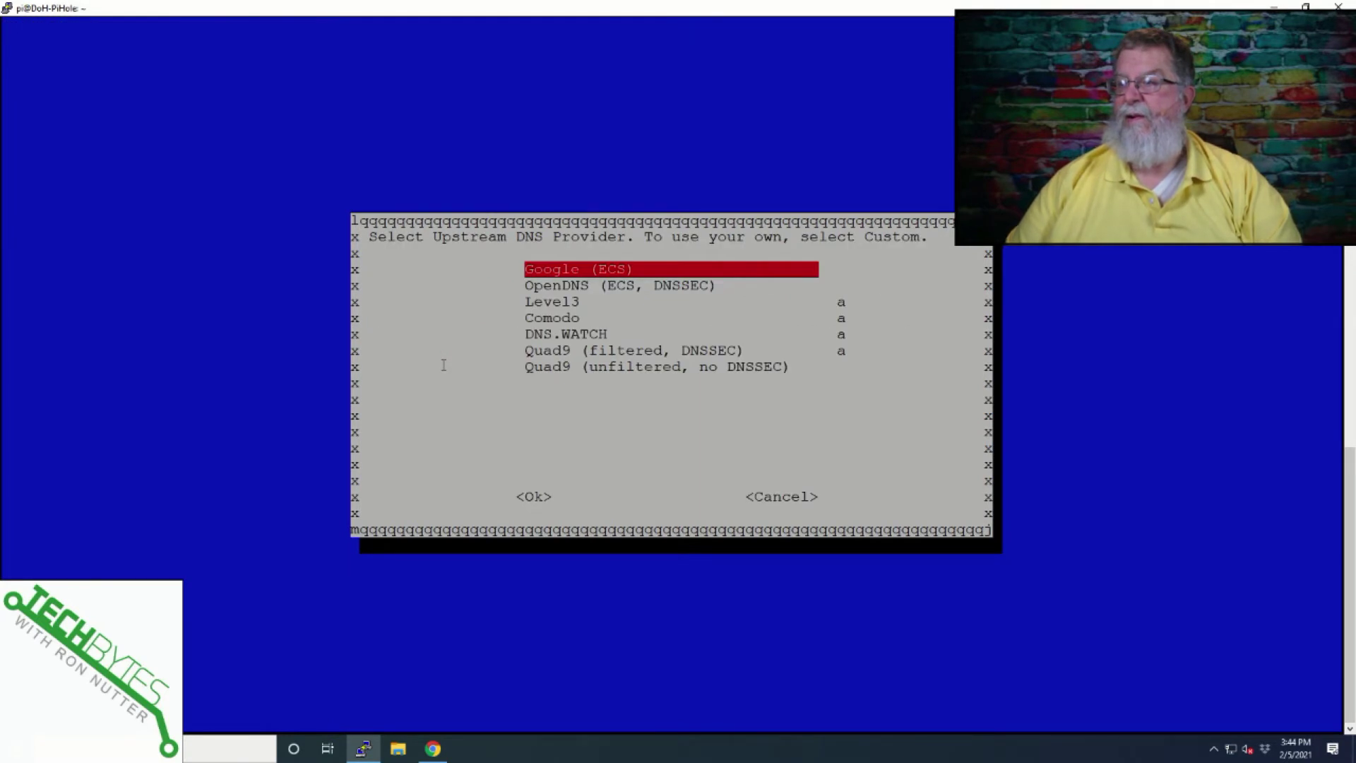
Accept Google (ECS) upstream DNS, keep the StevenBlack list, and block ads over IPv4 only.
key(Return)
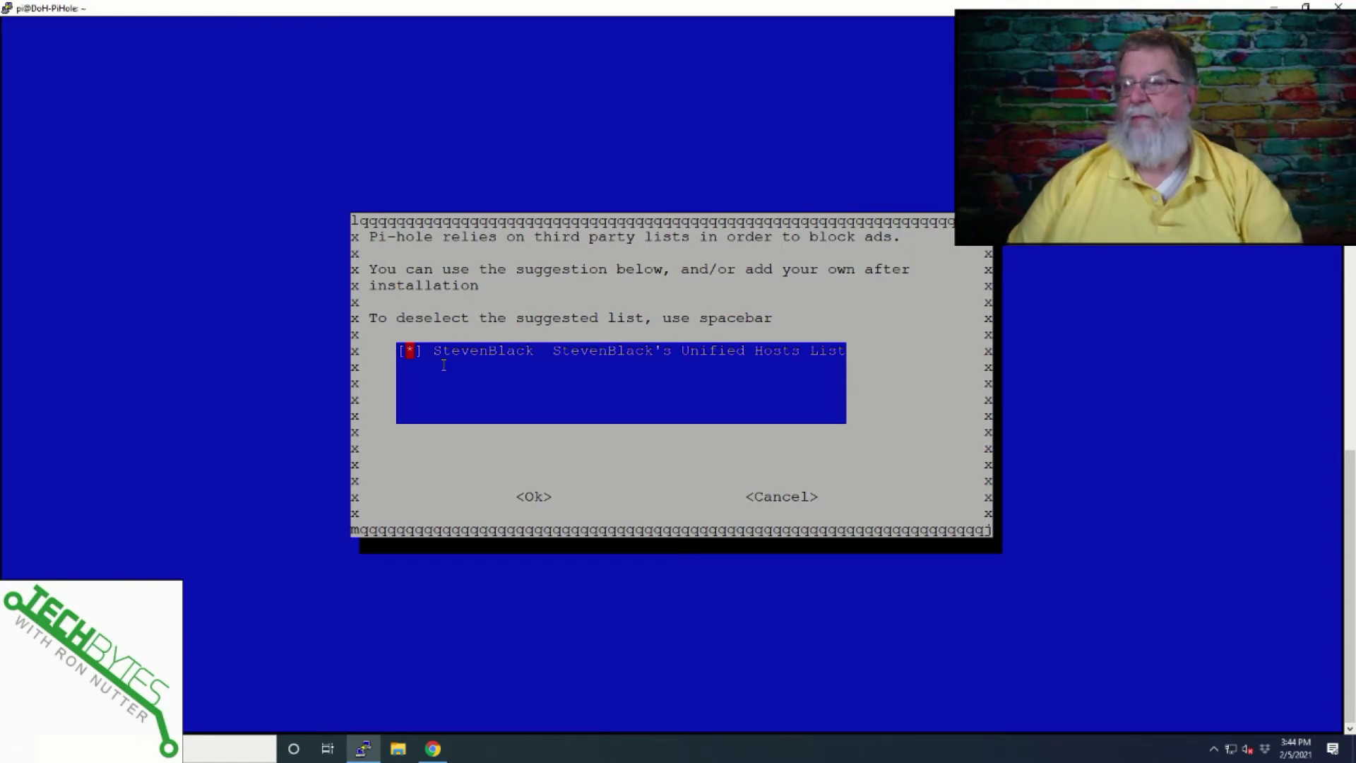
key(Tab)
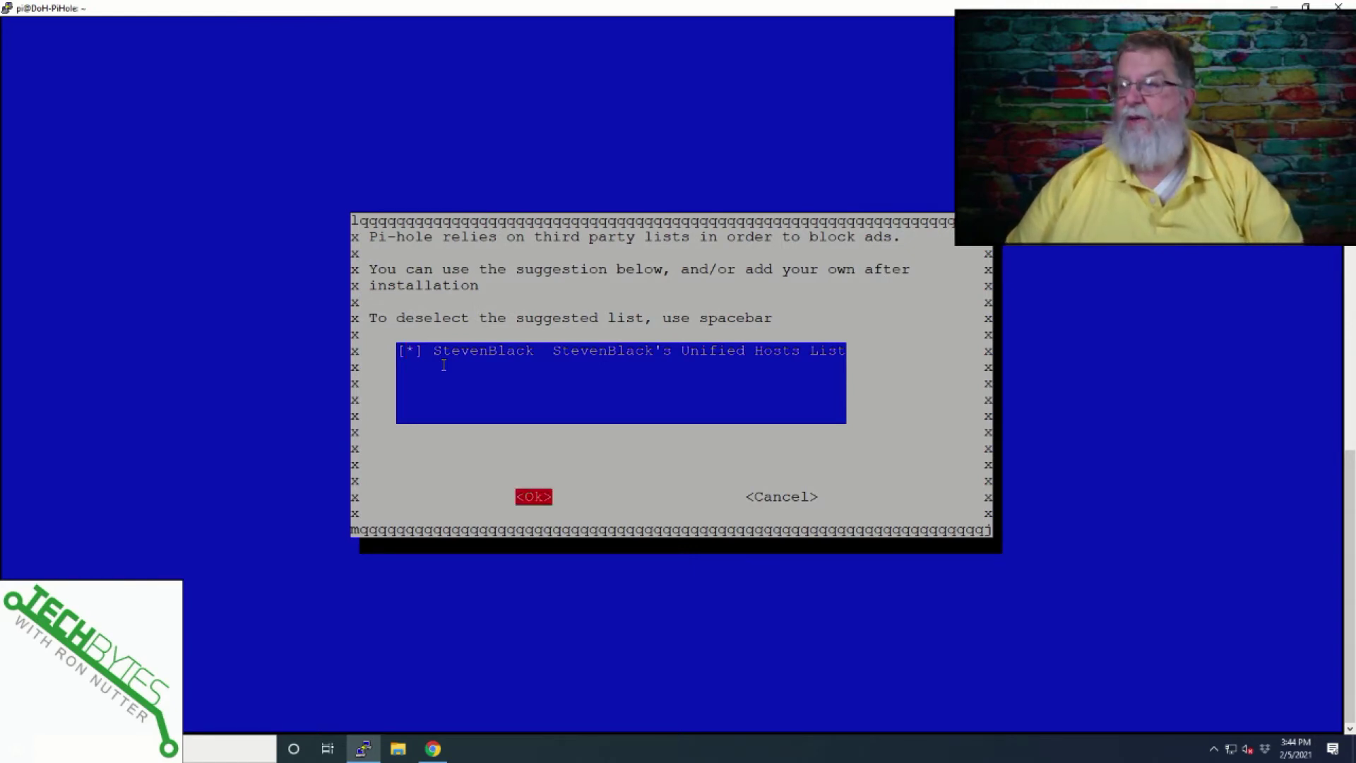
key(Return)
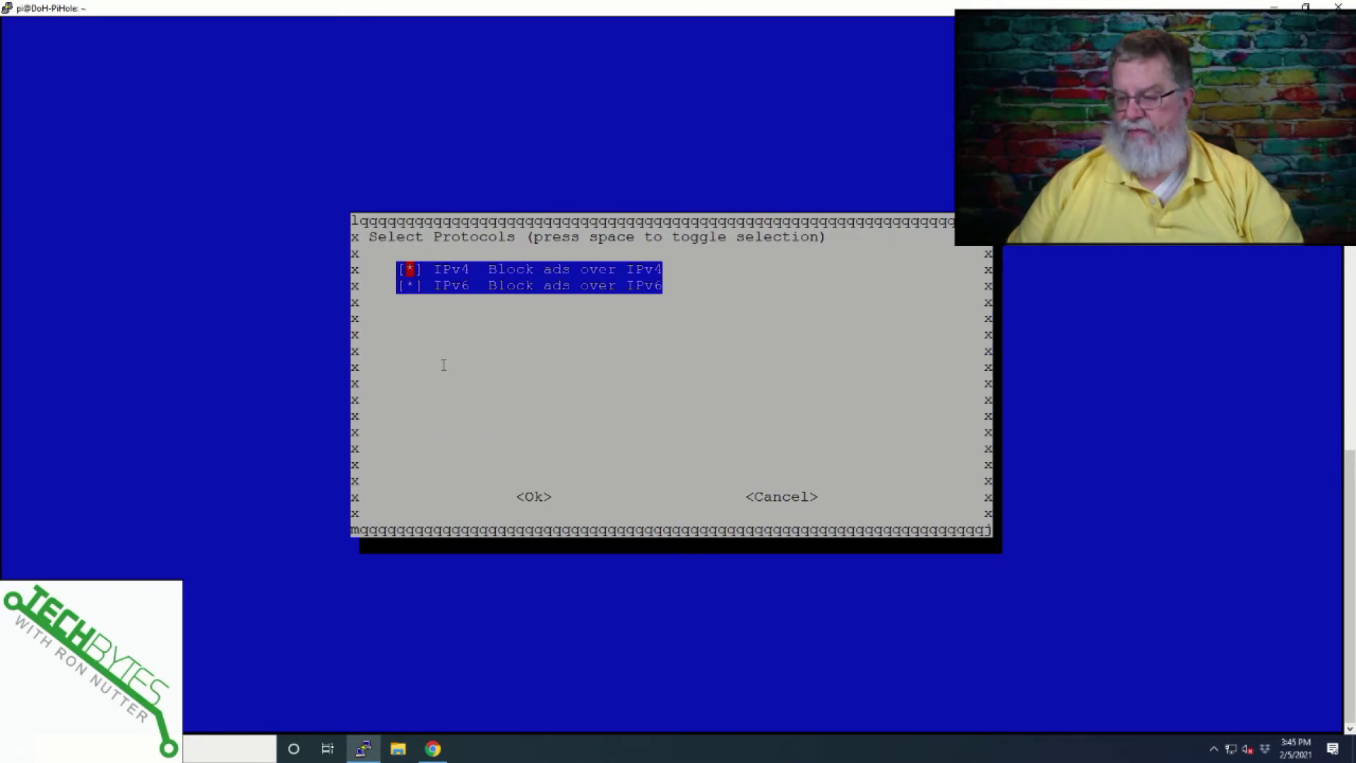
key(Down)
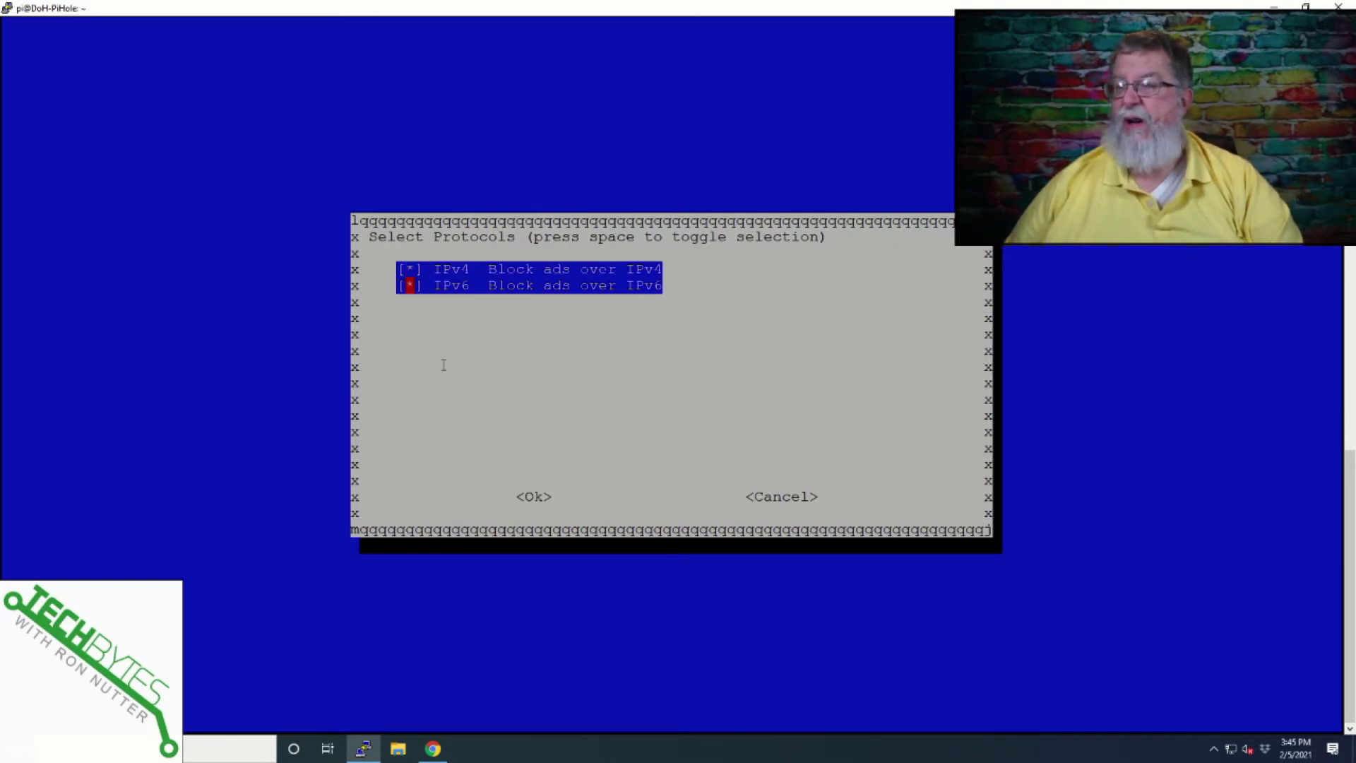
key(space)
key(Tab)
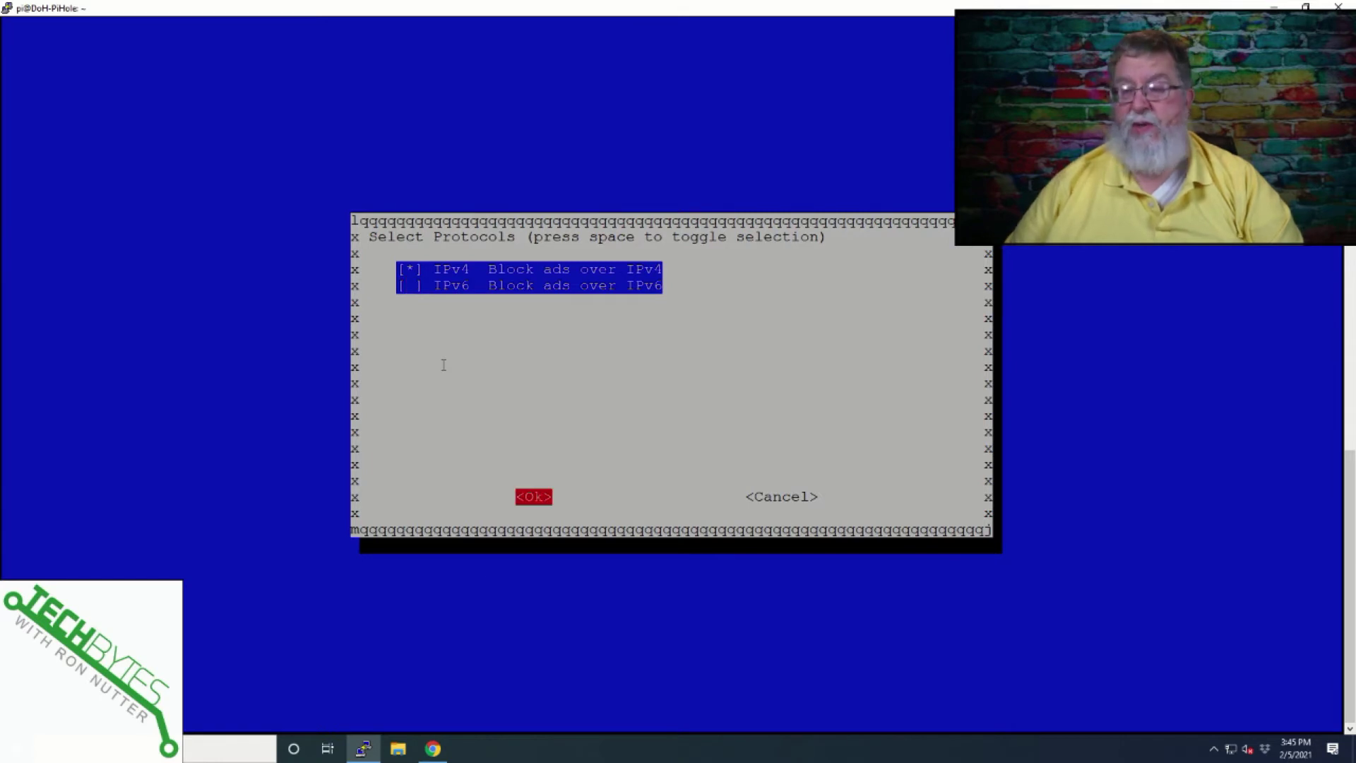
key(Return)
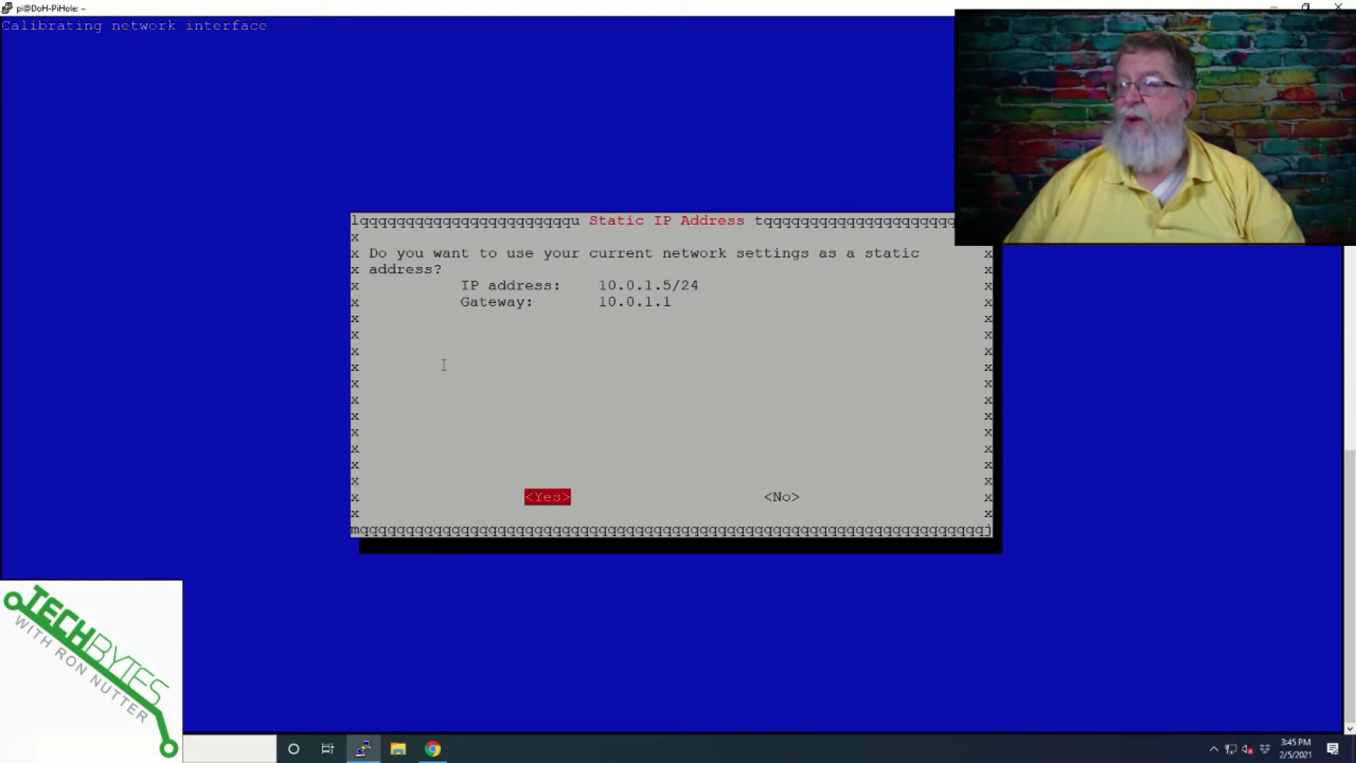
Keep 10.0.1.5 as the static address and install the web admin interface and lighttpd web server.
key(Return)
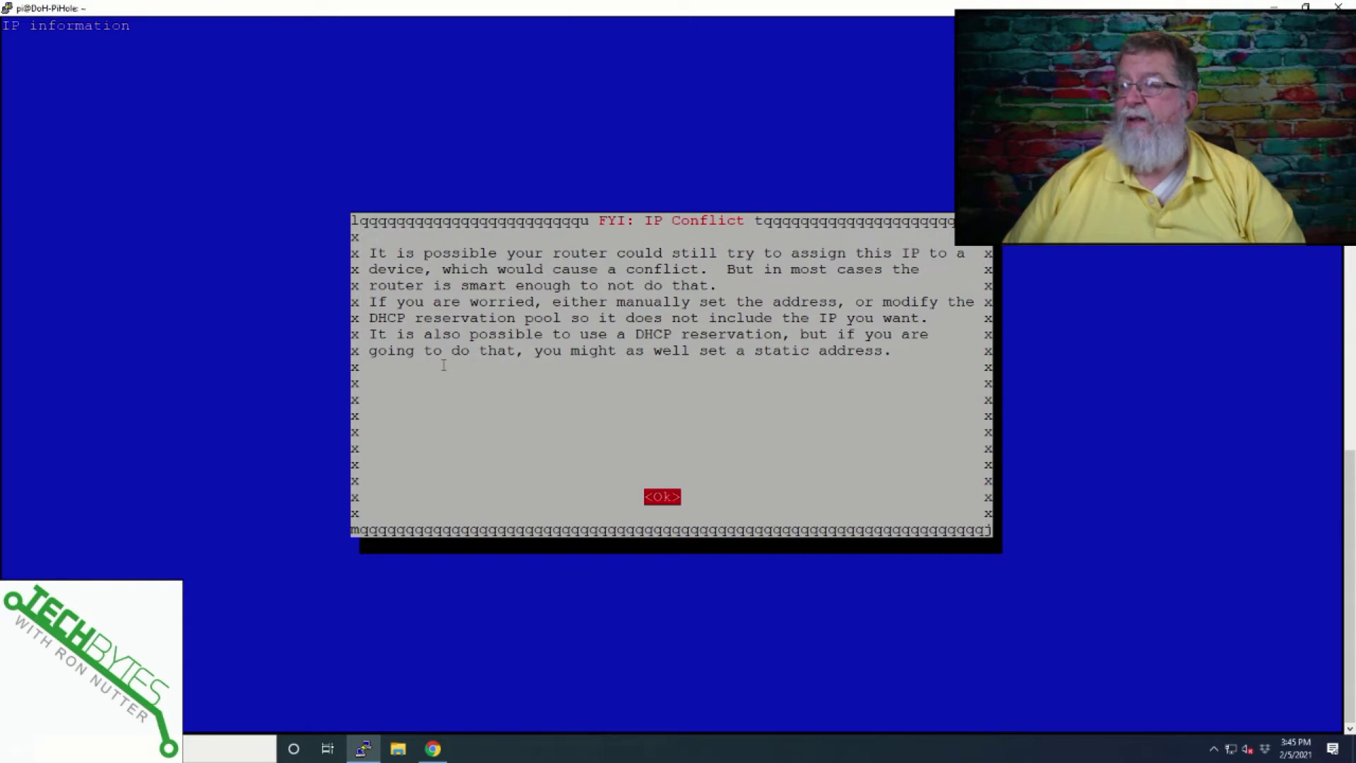
key(Return)
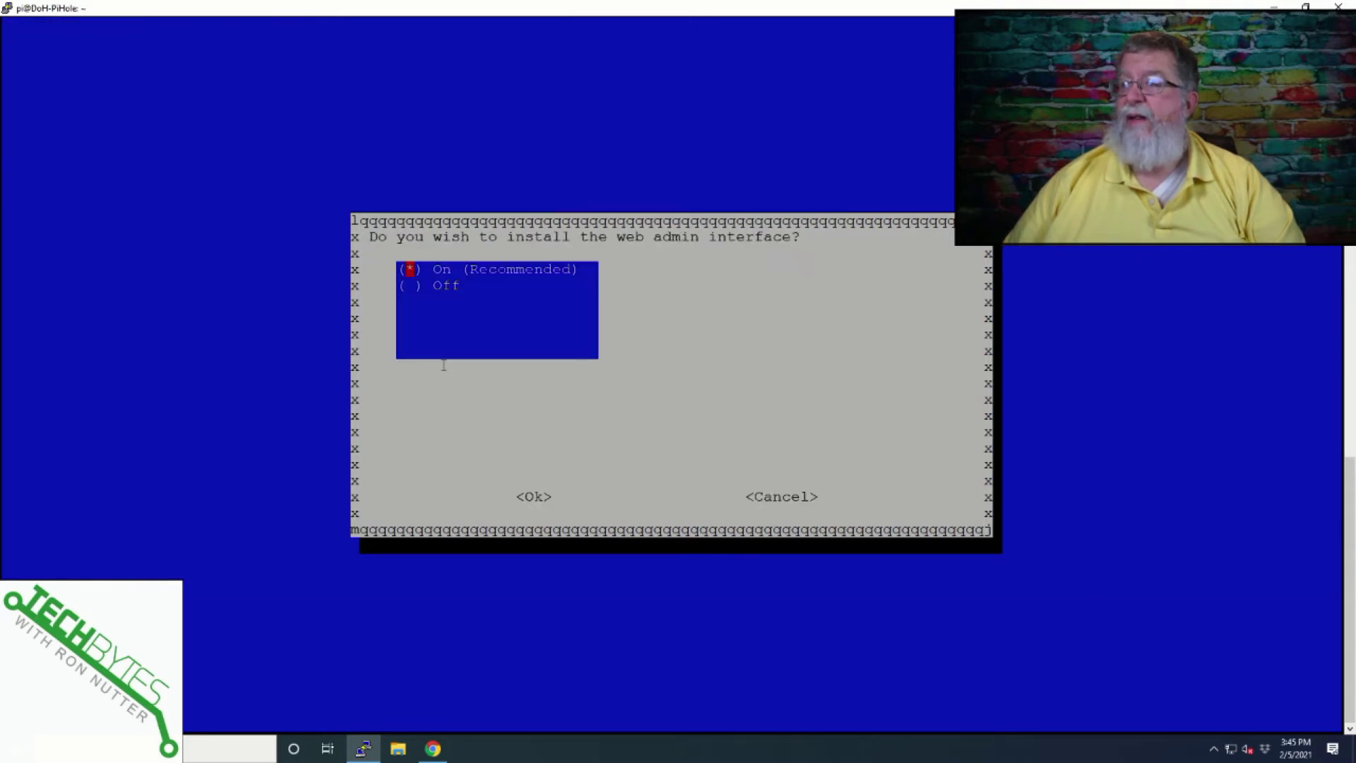
key(Tab)
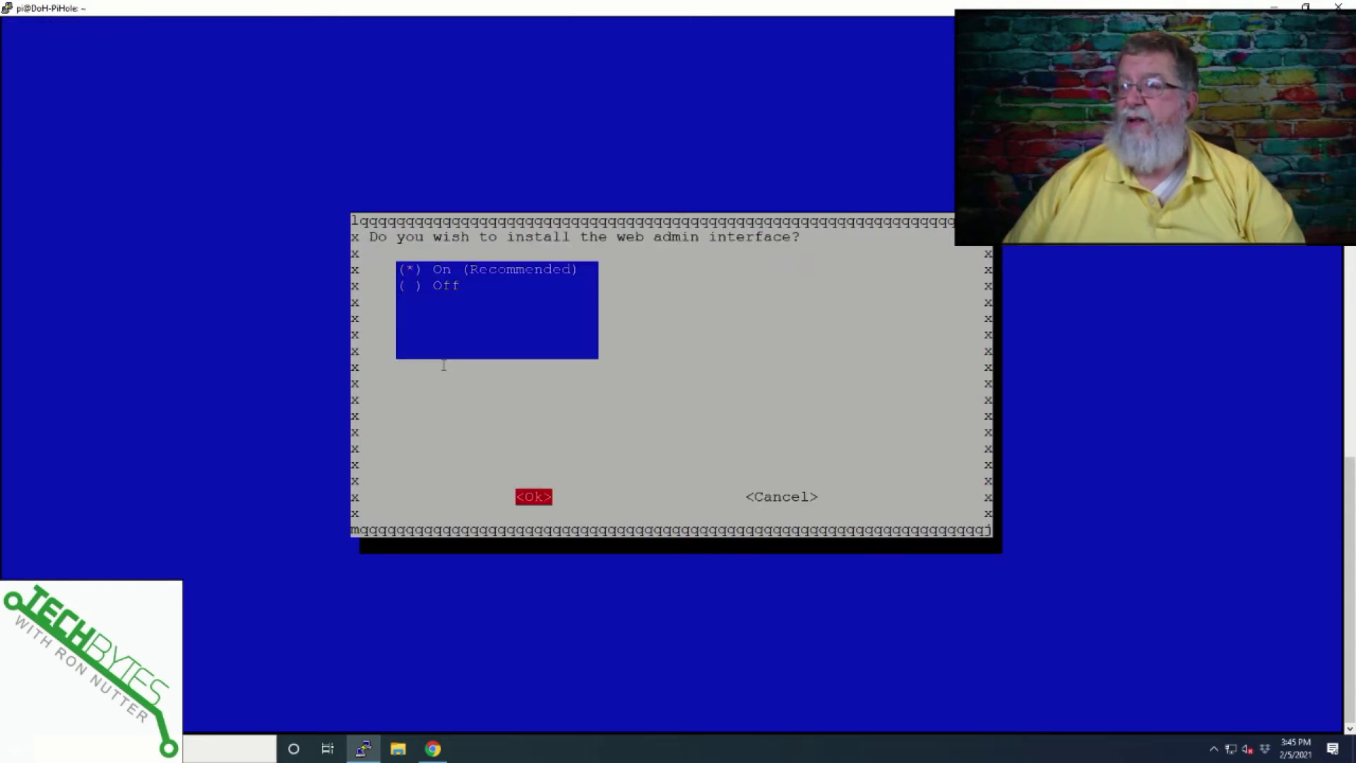
key(Return)
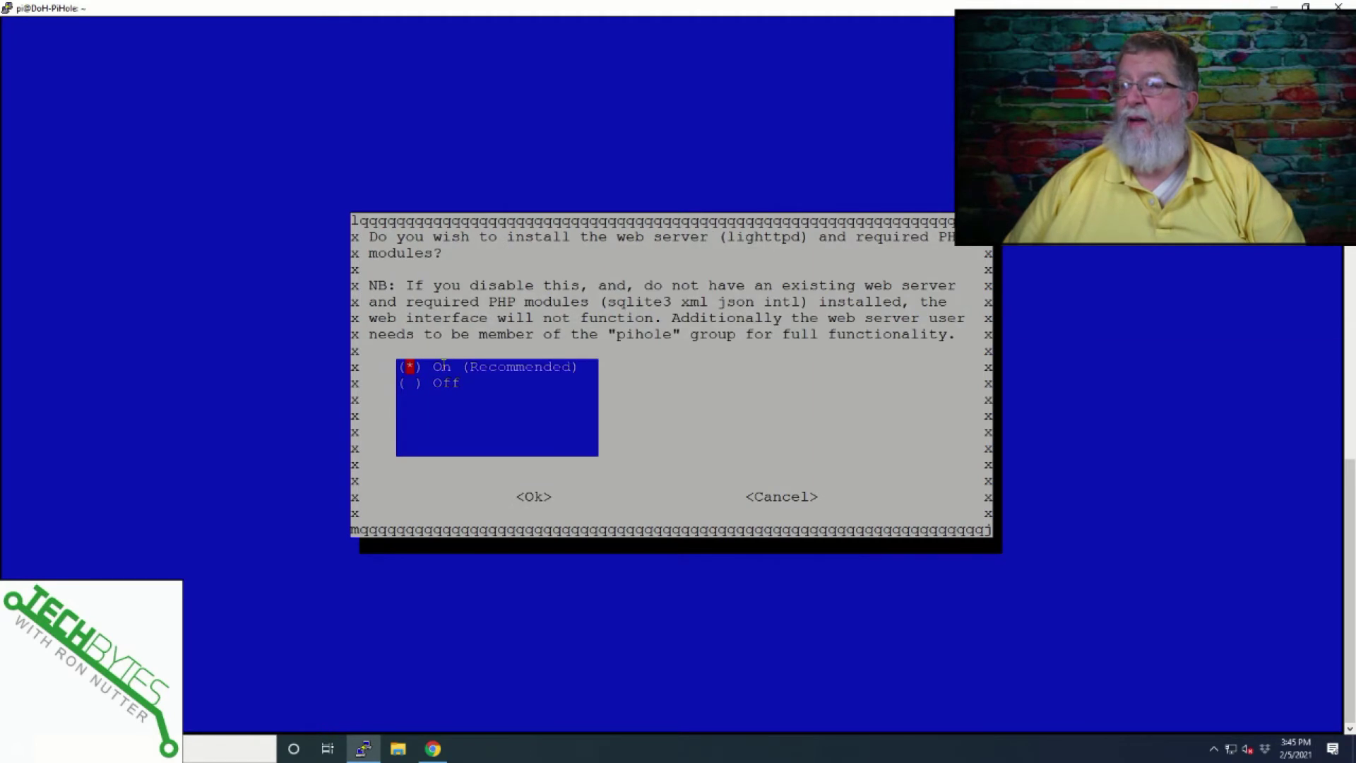
key(Tab)
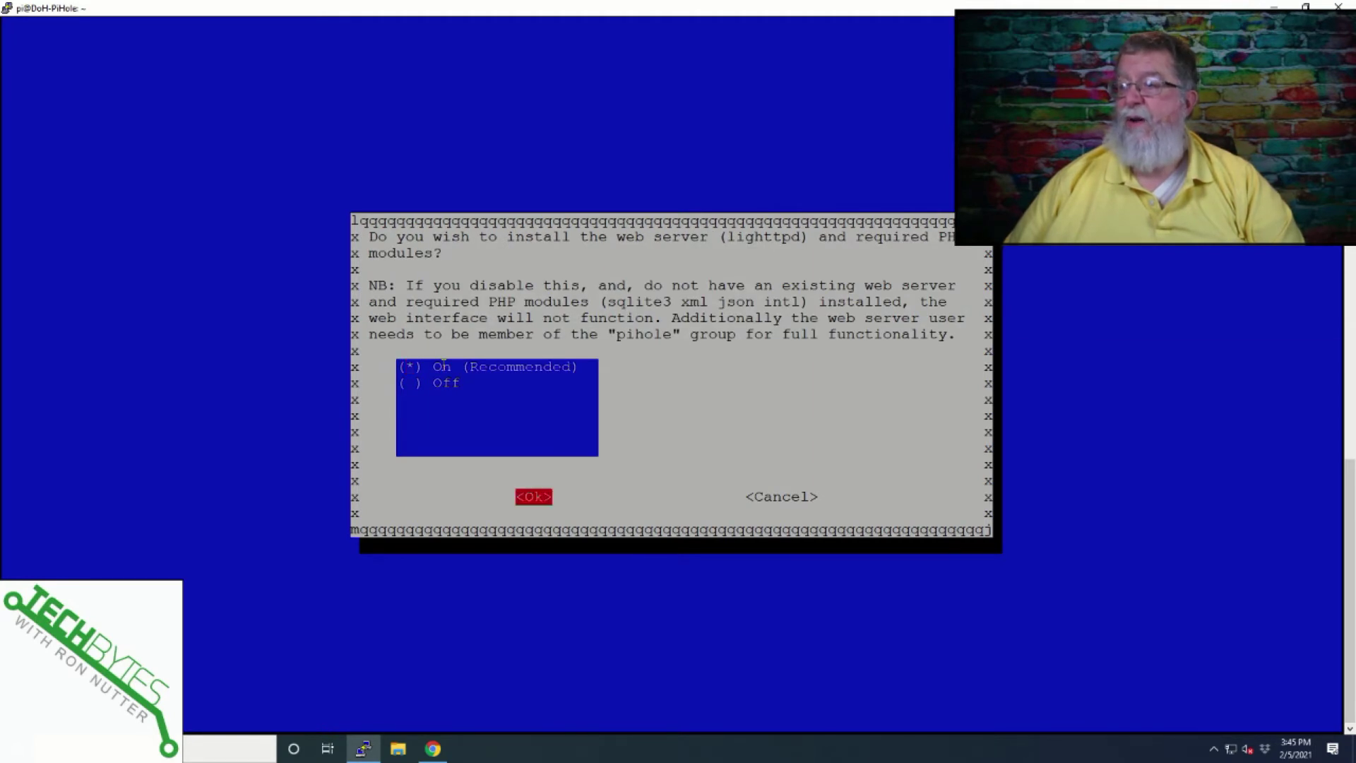
key(Return)
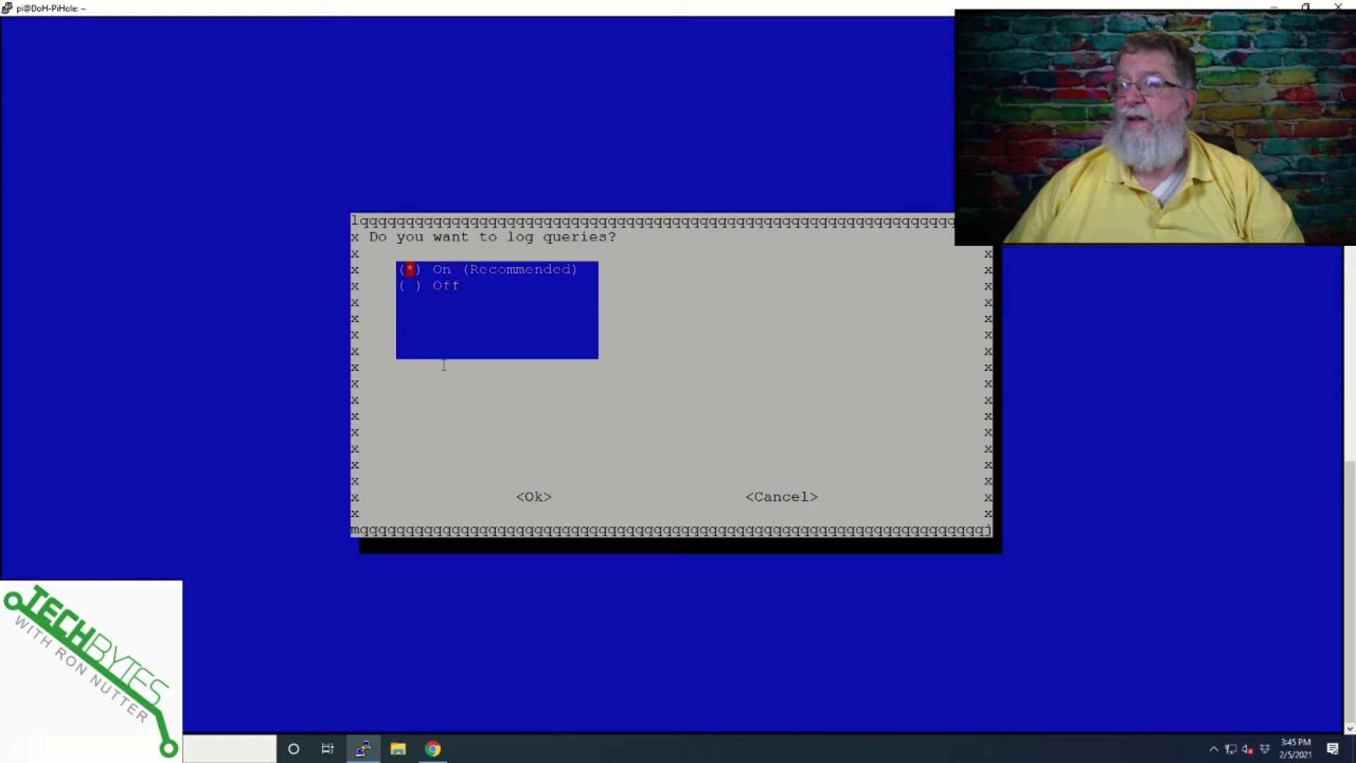
Keep query logging on and choose the Show everything privacy mode.
key(Tab)
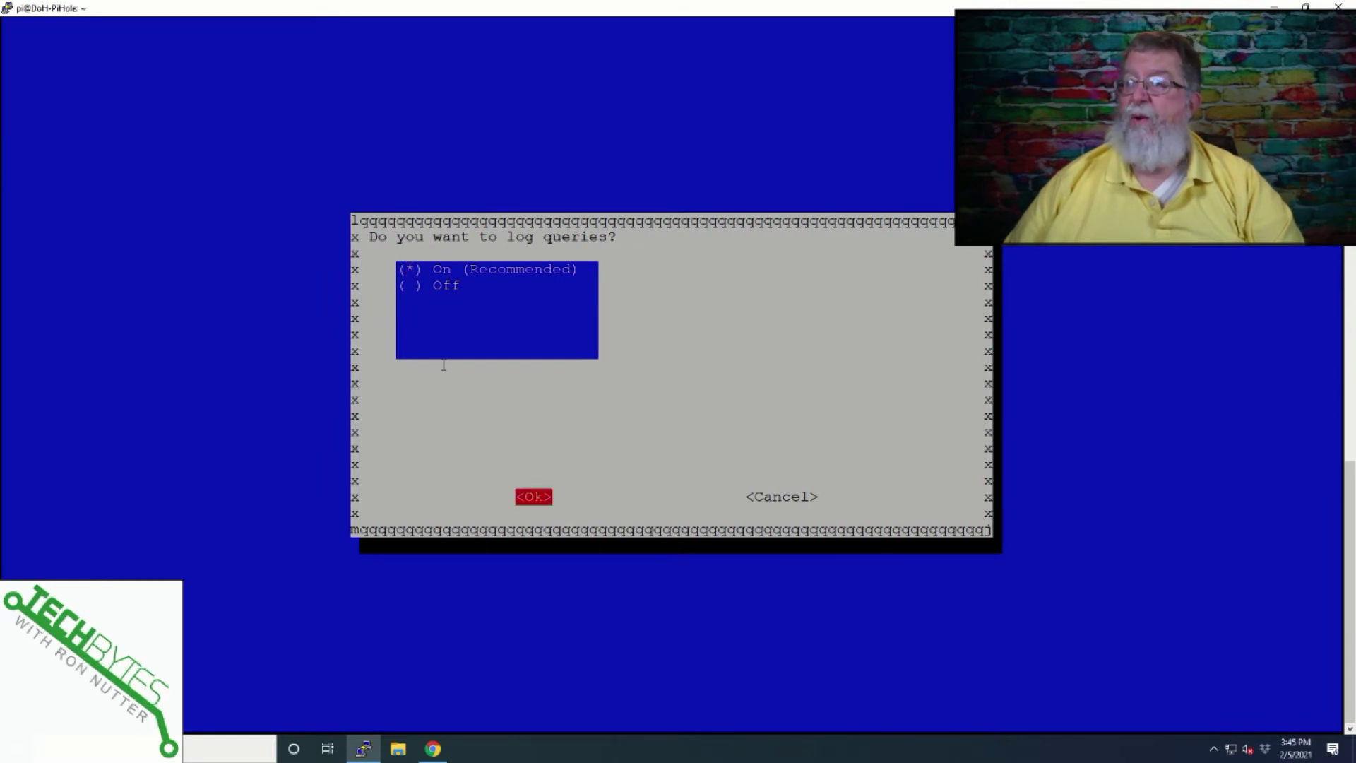
key(Return)
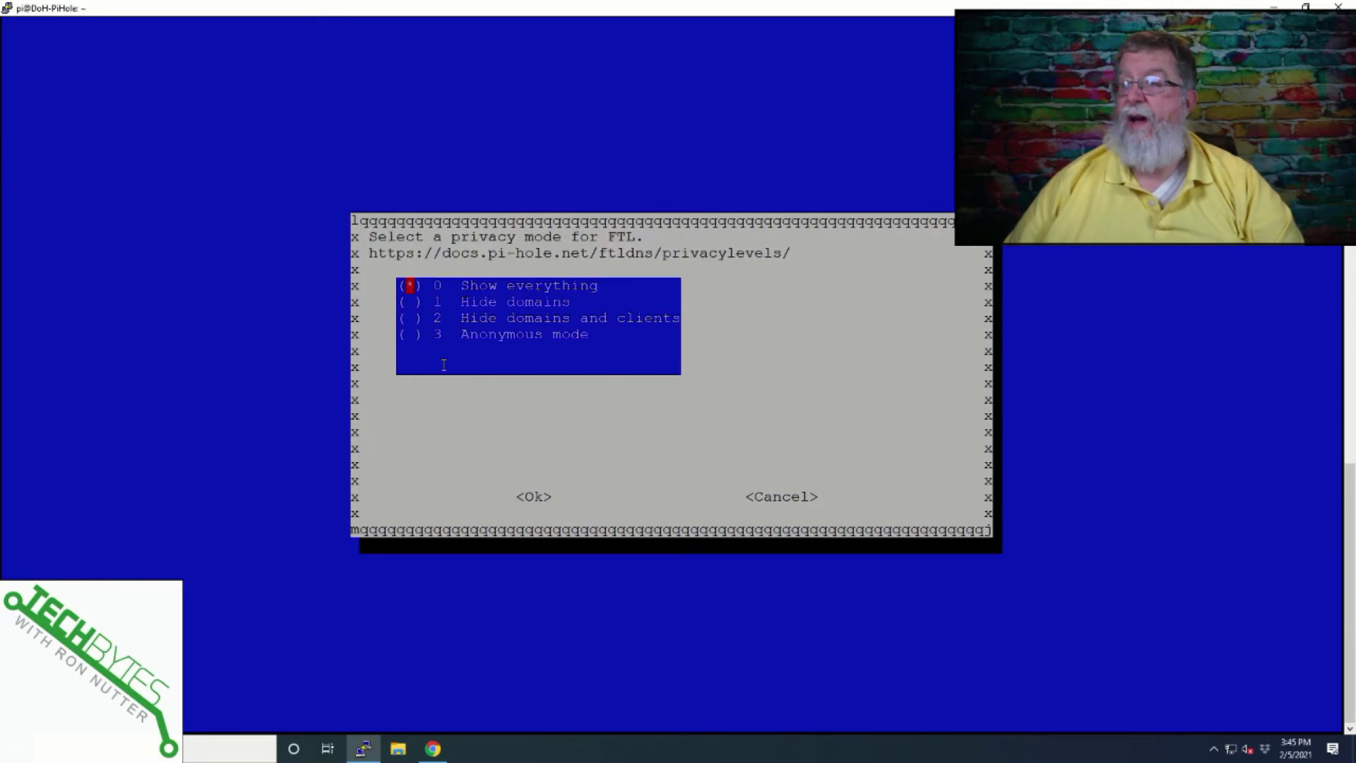
key(Tab)
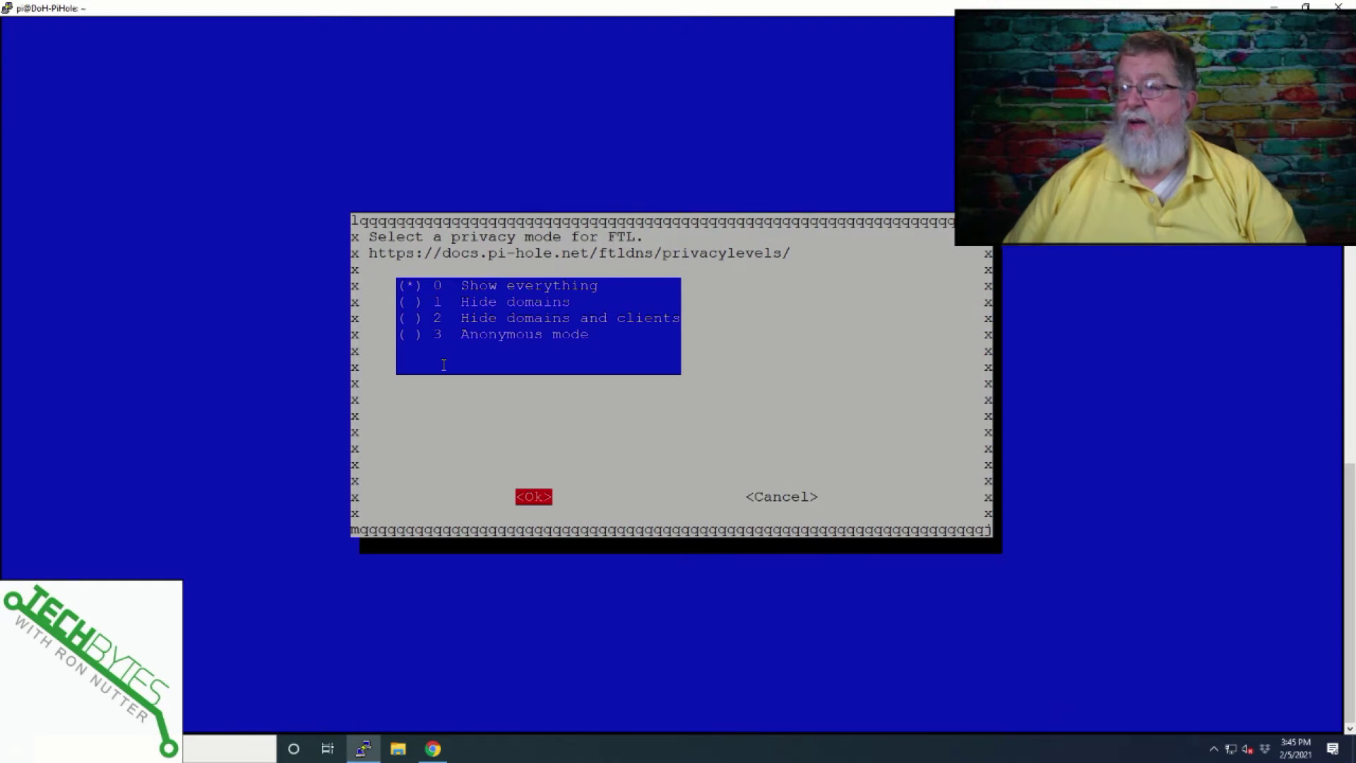
key(Return)
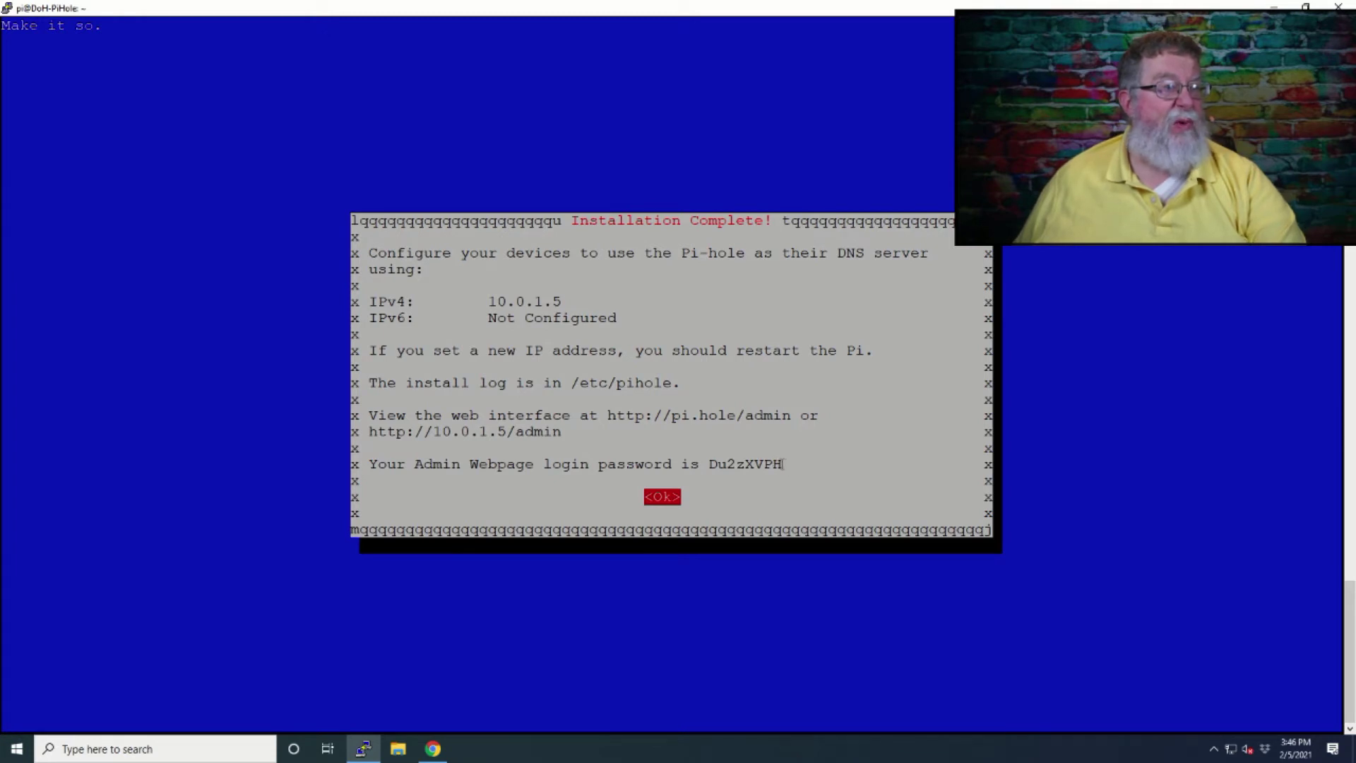
Select the admin web password shown and dismiss the Installation Complete notice in PuTTY.
drag(782, 464, 711, 464)
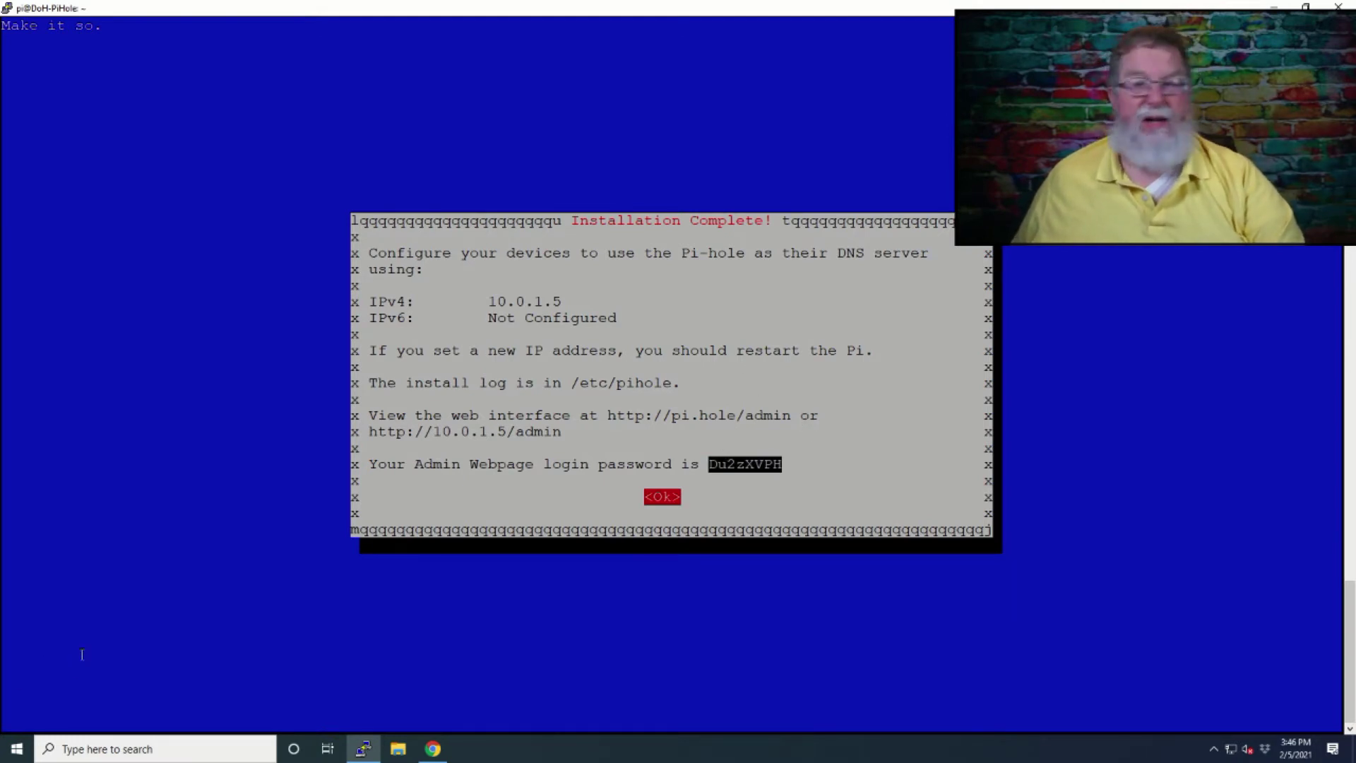
click(25, 741)
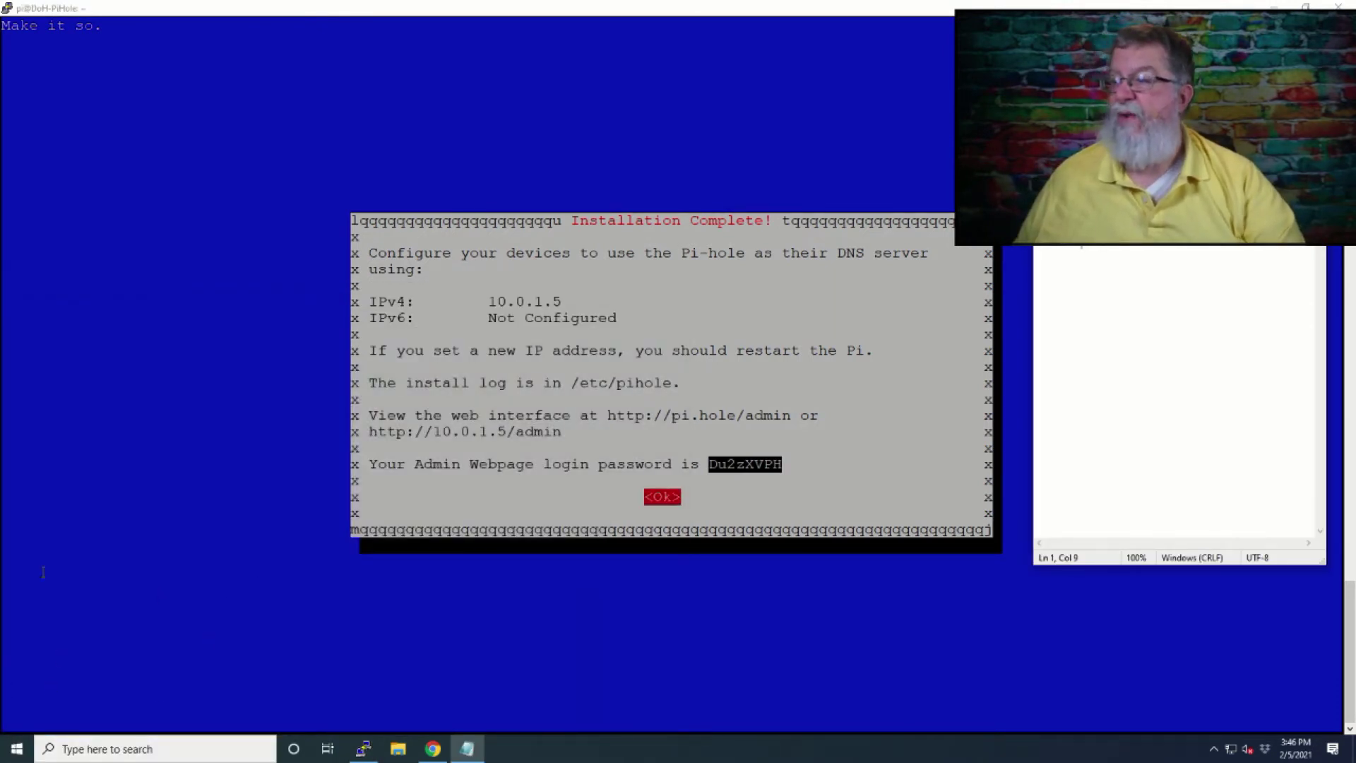
click(80, 433)
key(Return)
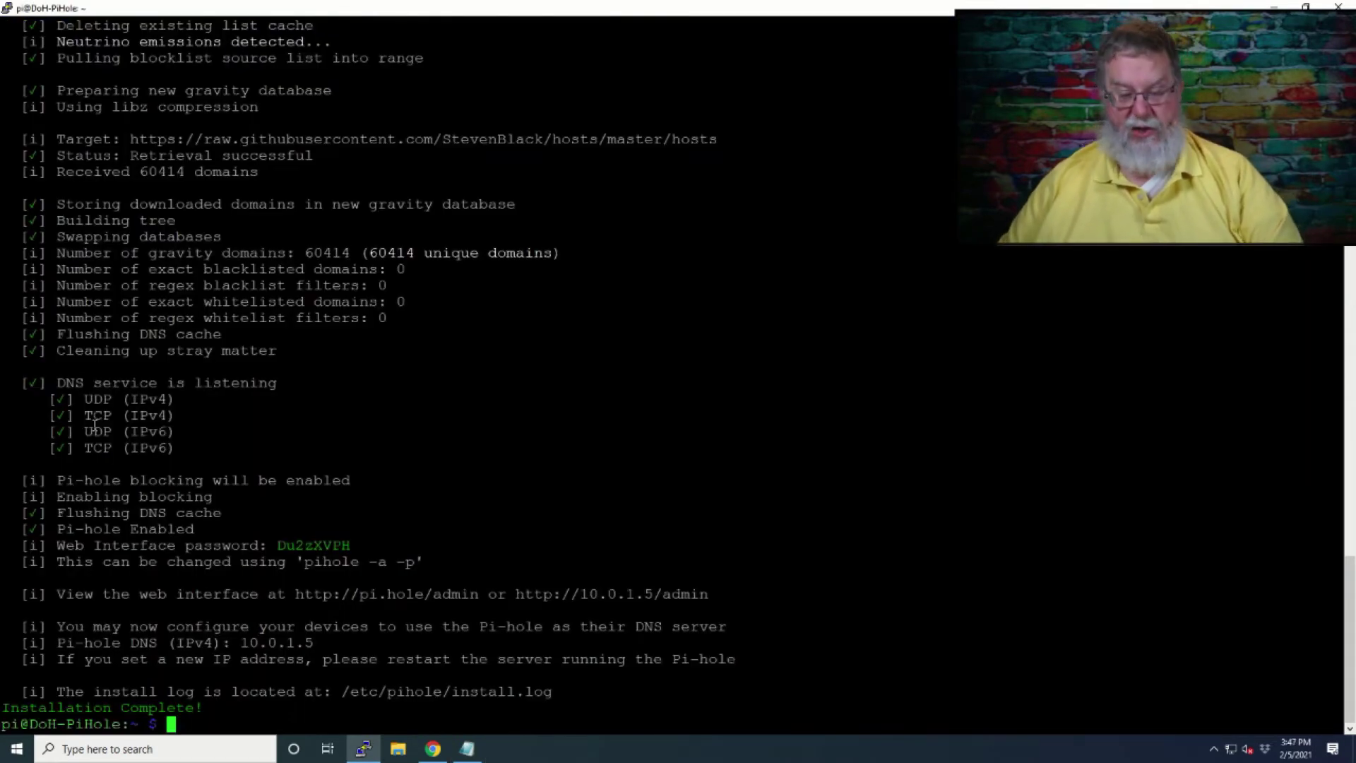
key(alt+Tab)
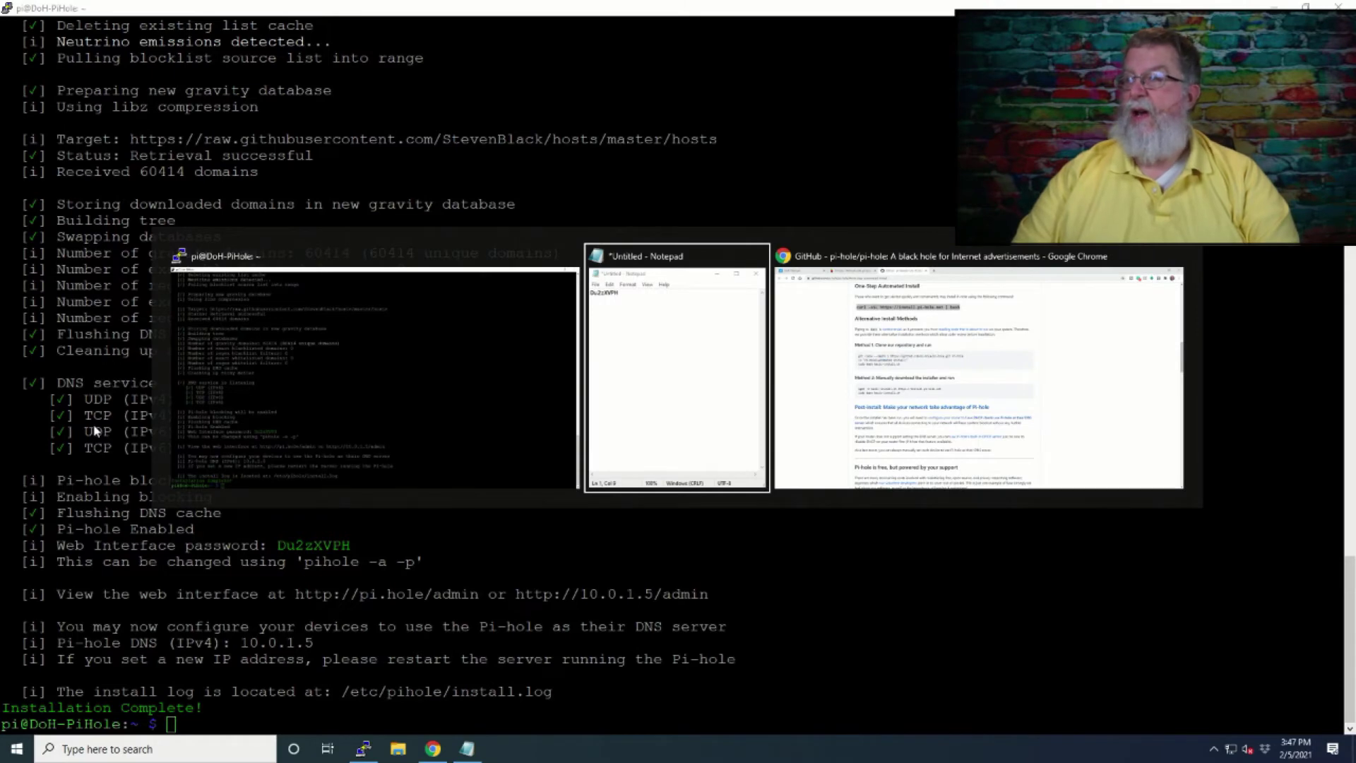
key(alt+Tab)
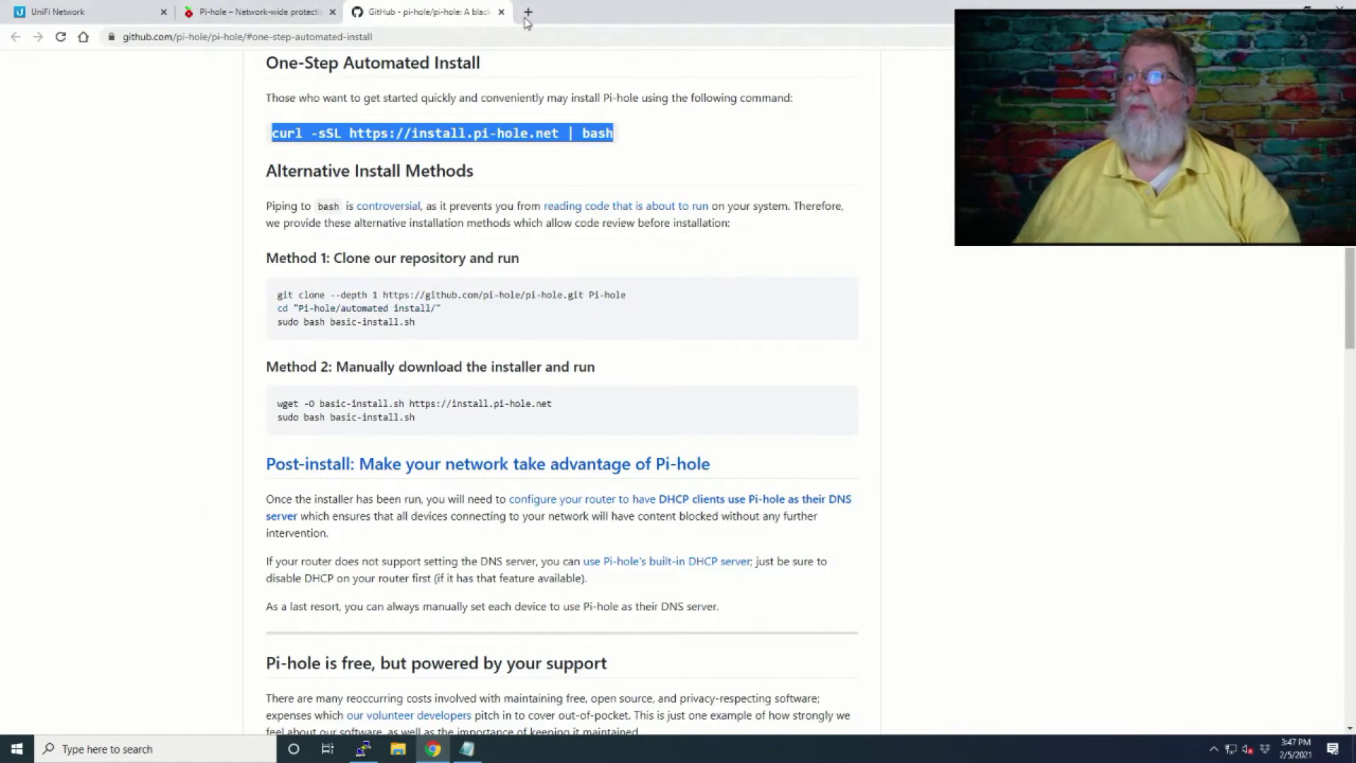
click(527, 12)
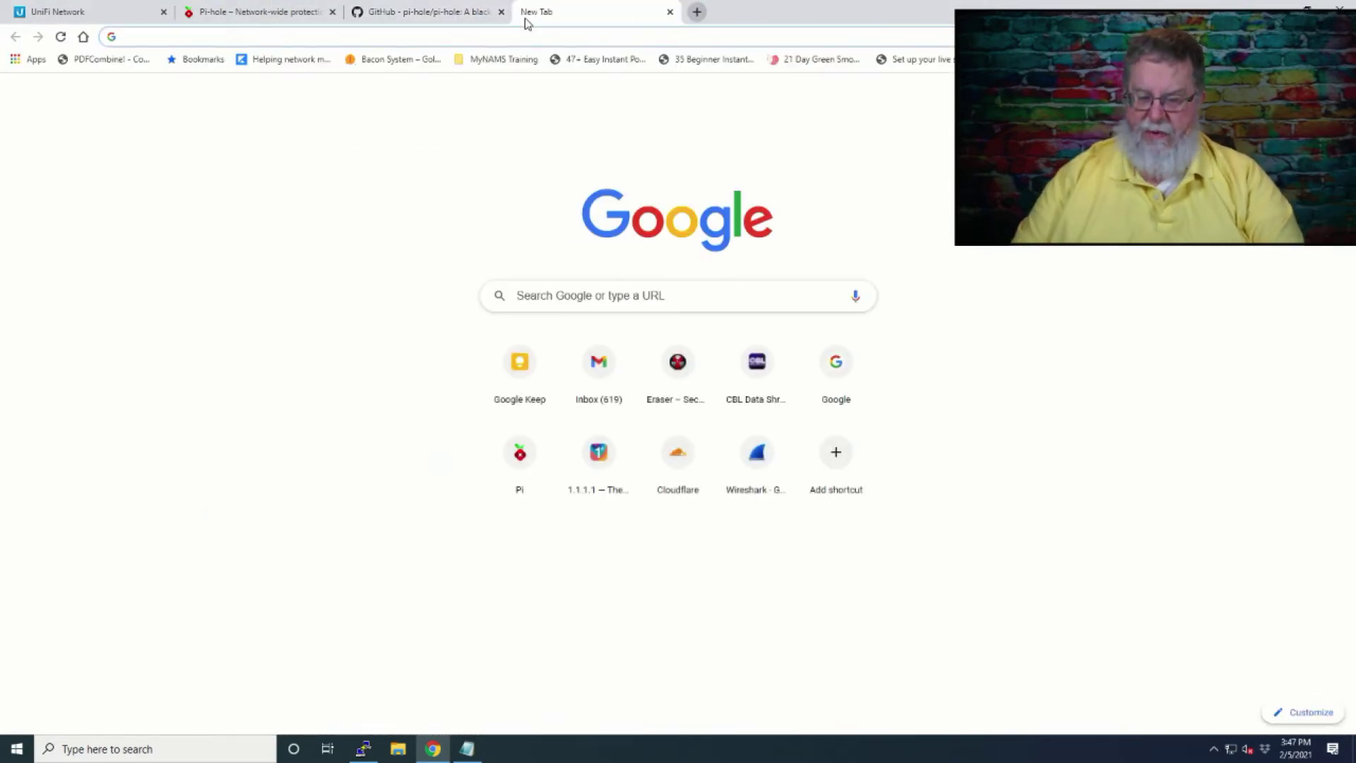
text(http://)
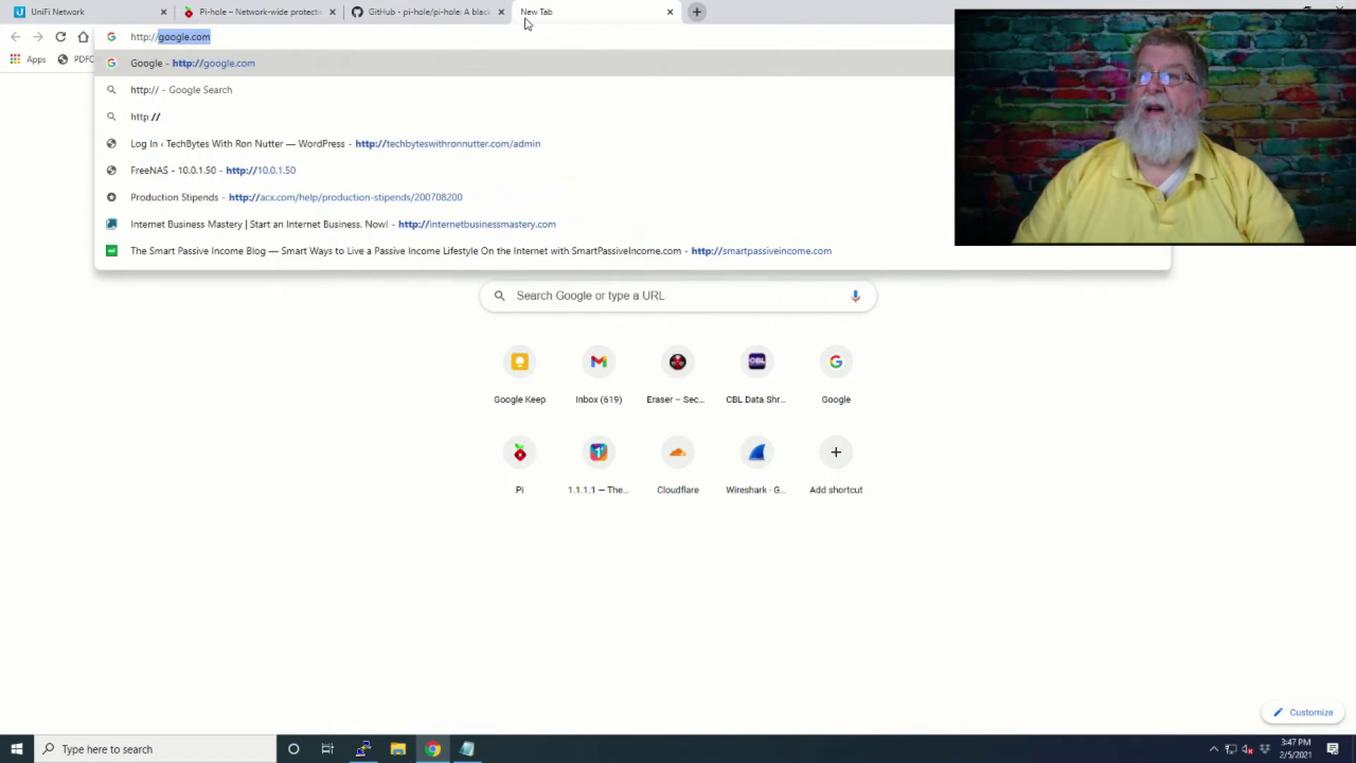
text(10.0.1.54)
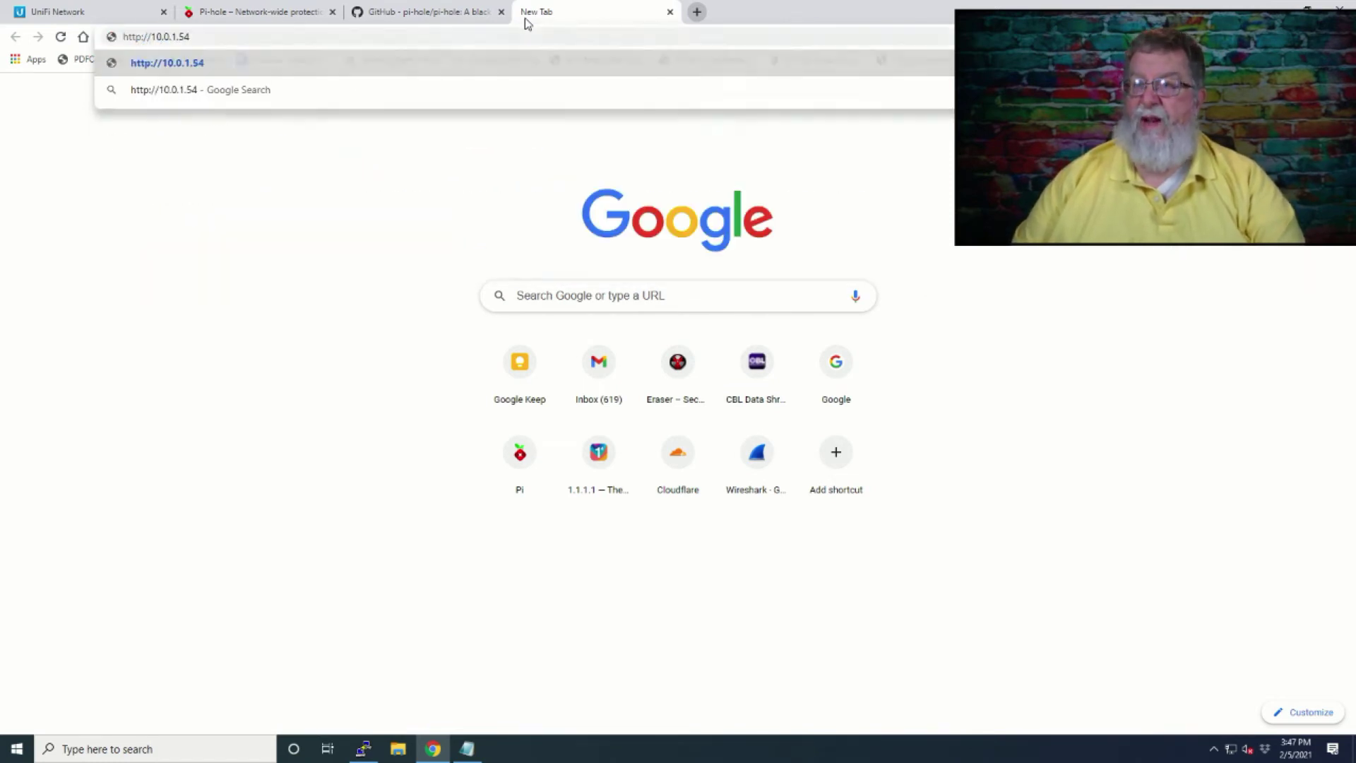
key(F12)
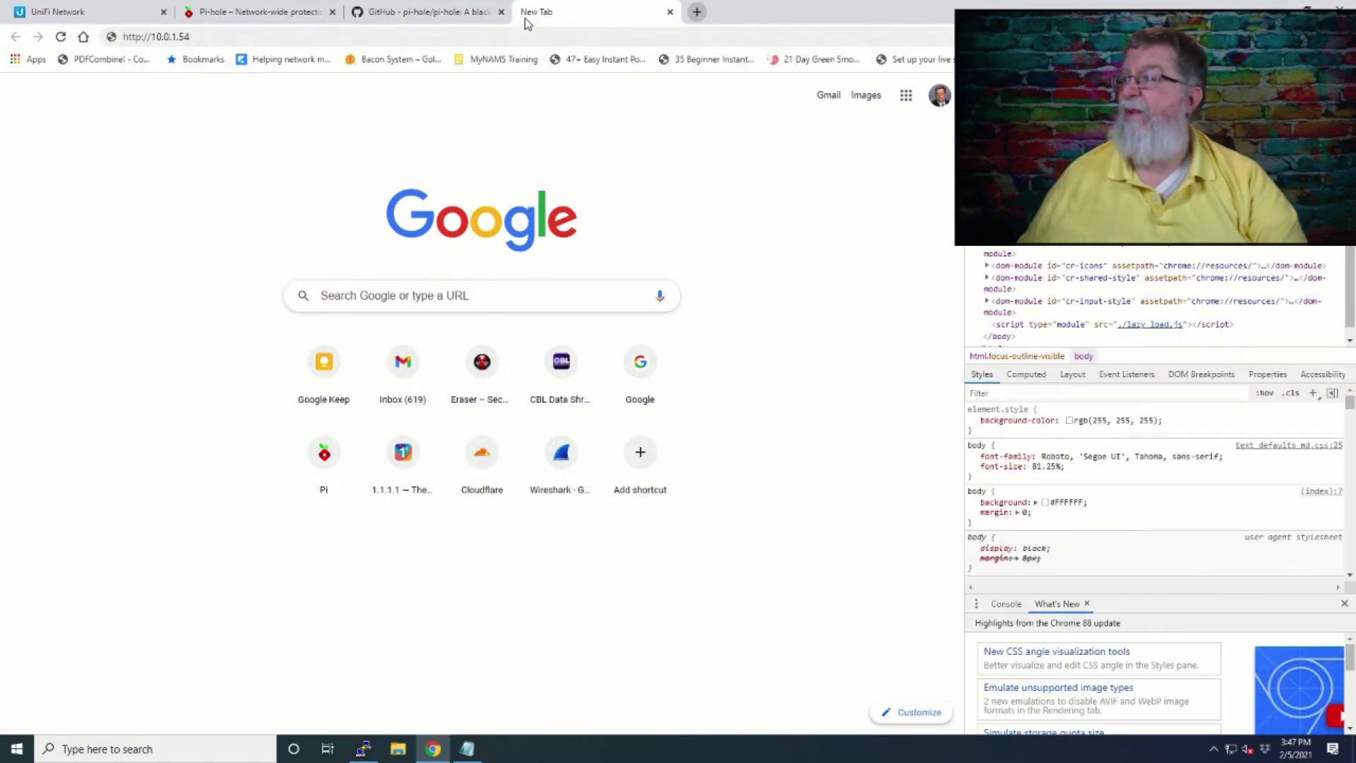
key(F12)
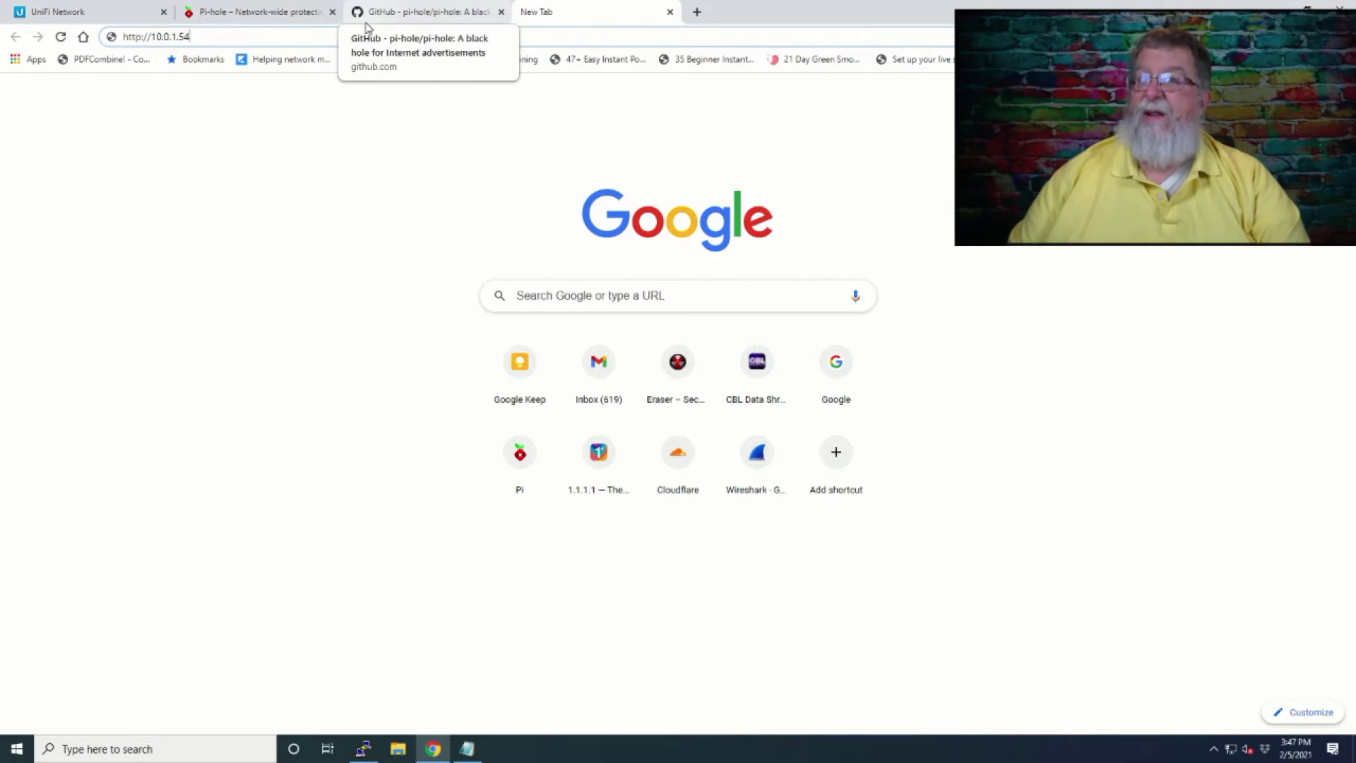
key(BackSpace)
Load 10.0.1.5/admin, log in with the admin password, and save the login in Chrome.
text(/admin)
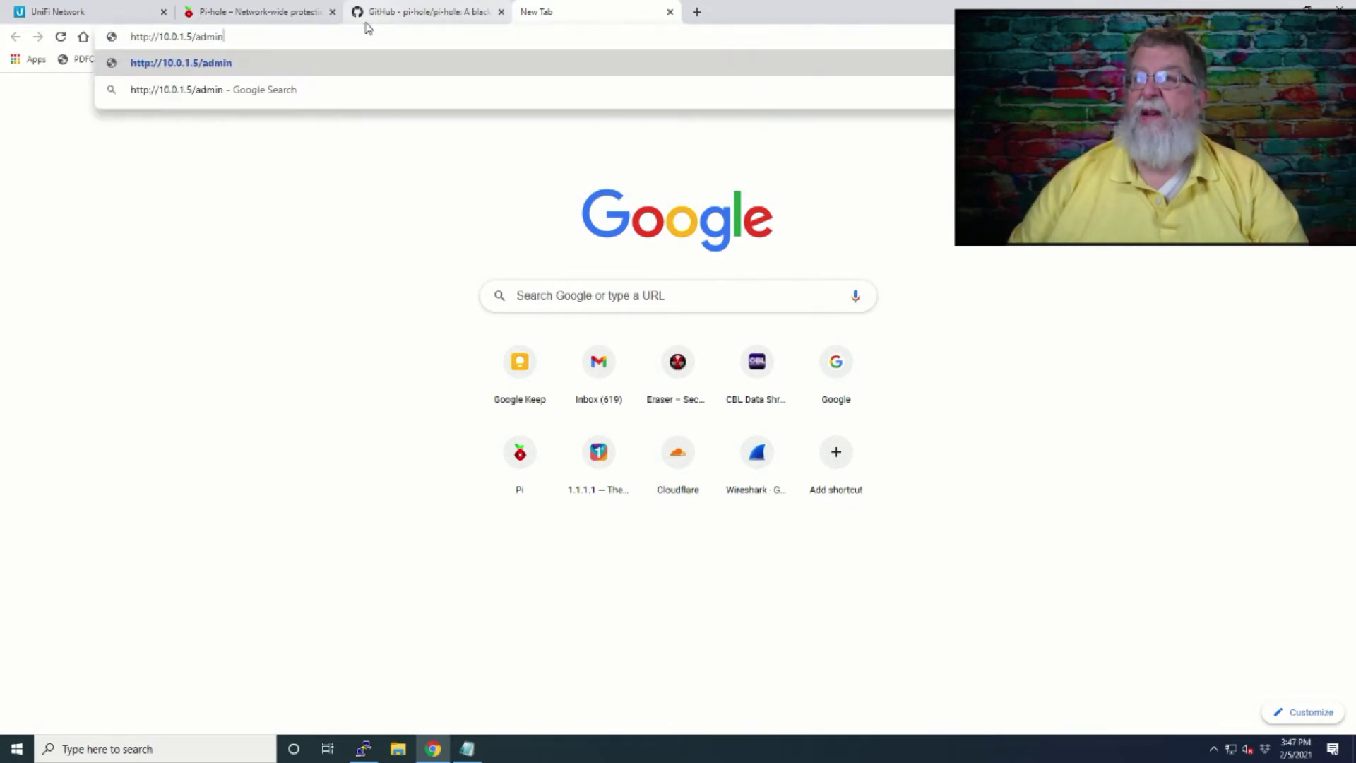
key(Return)
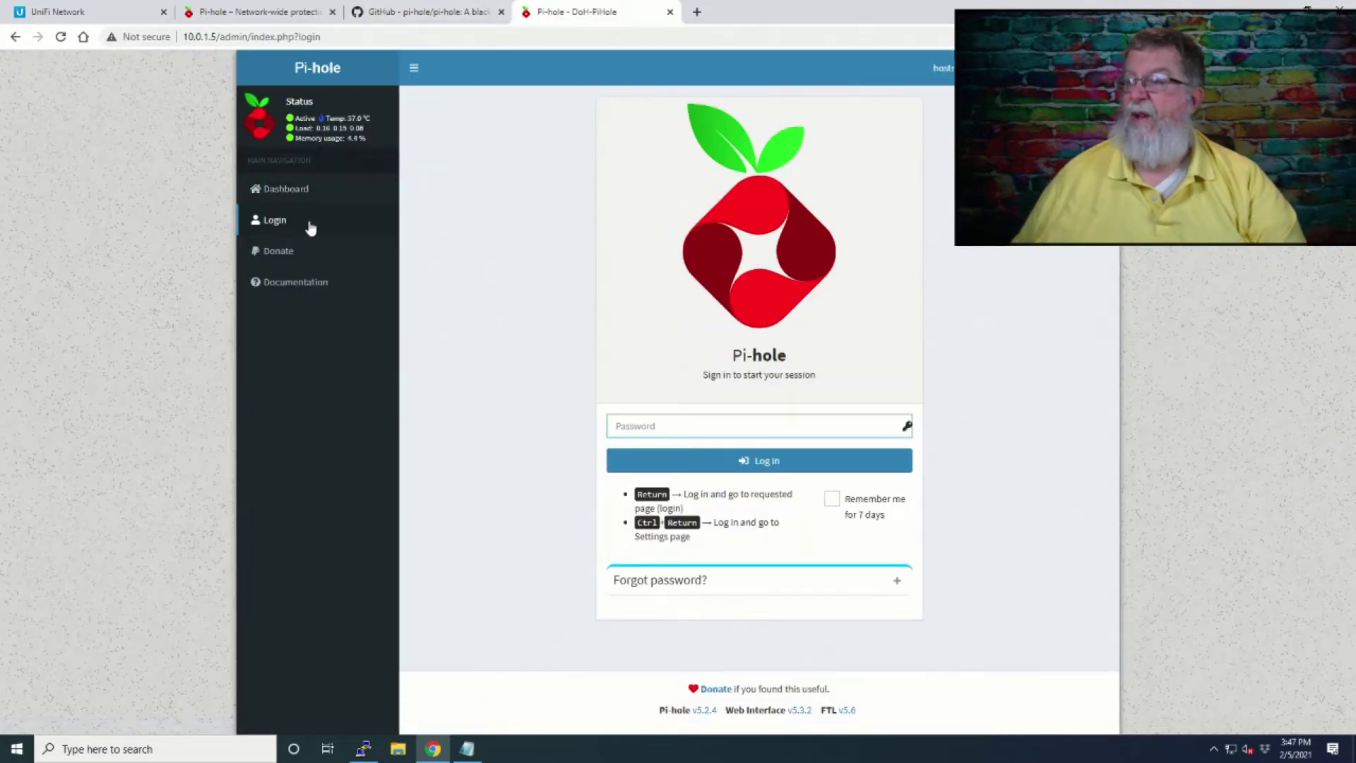
text(********)
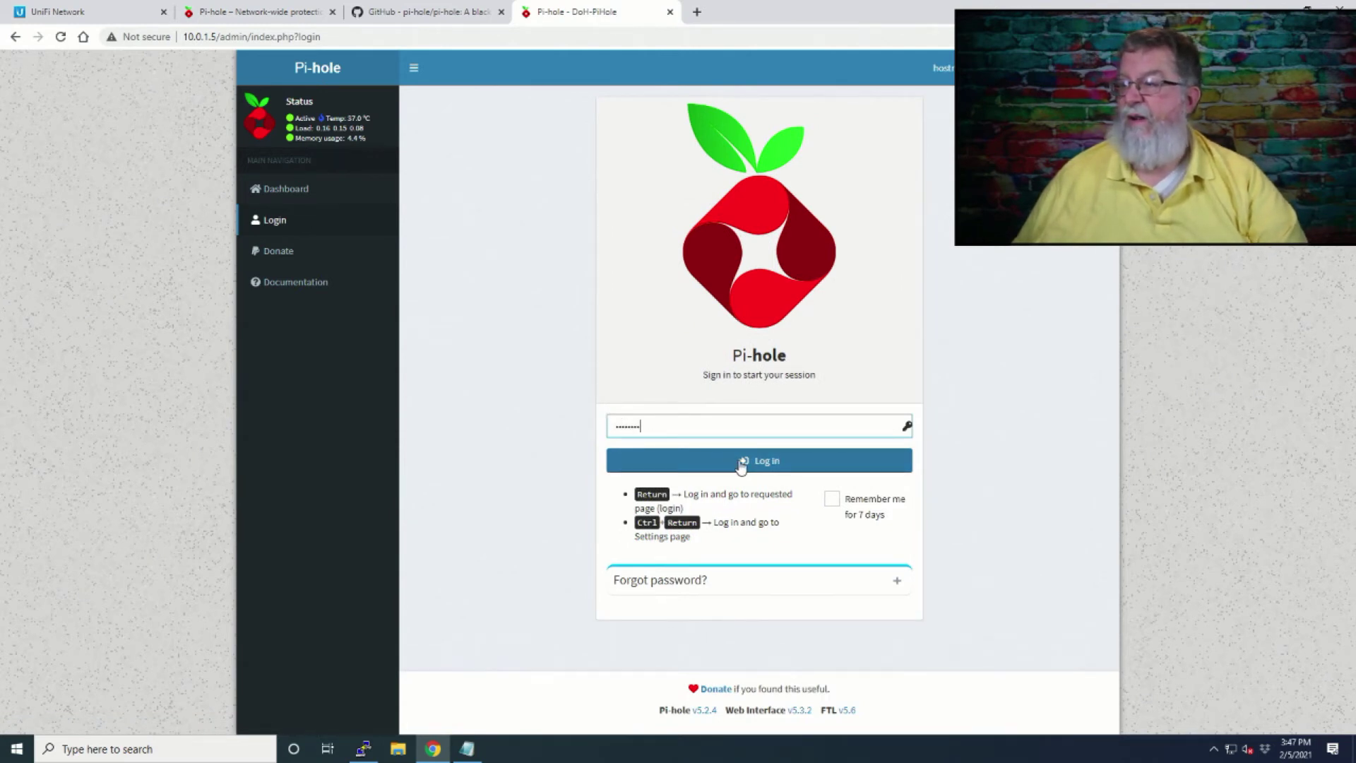
click(740, 463)
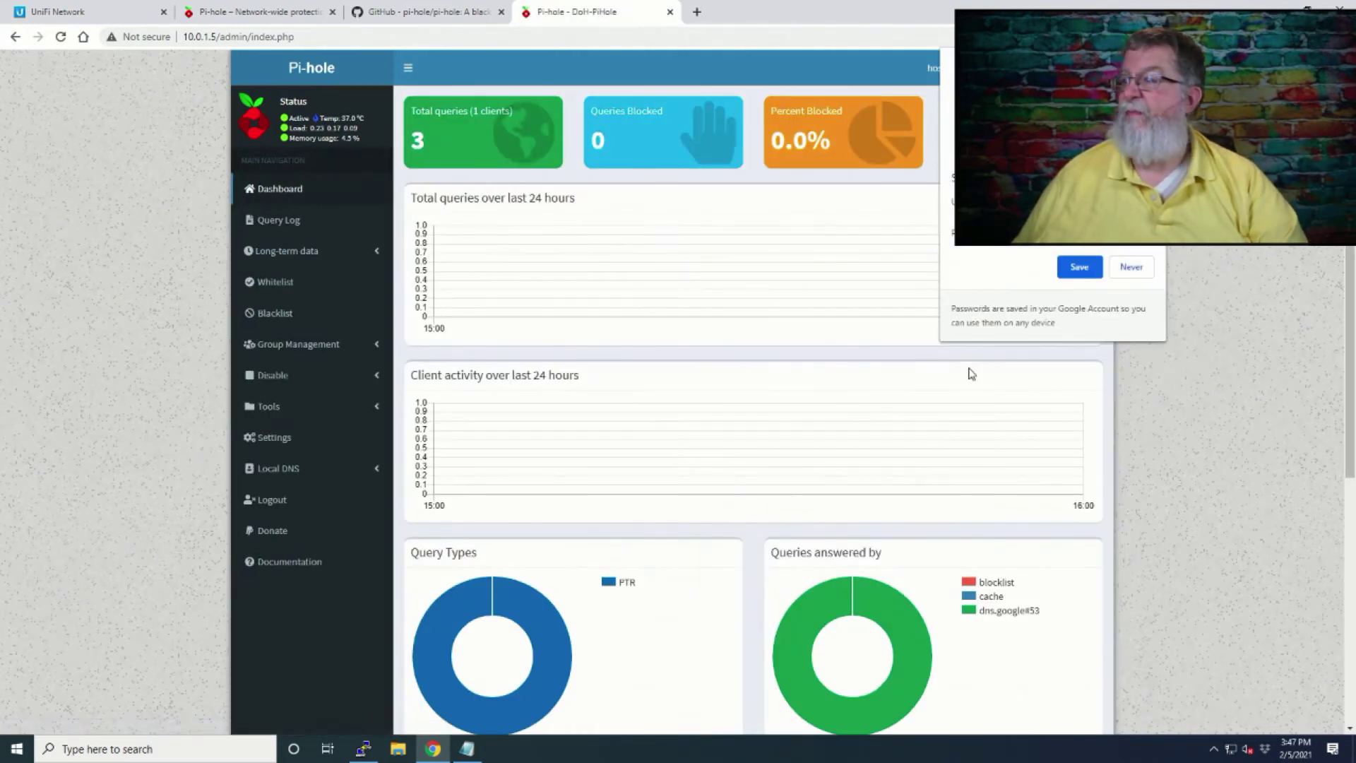
click(1085, 272)
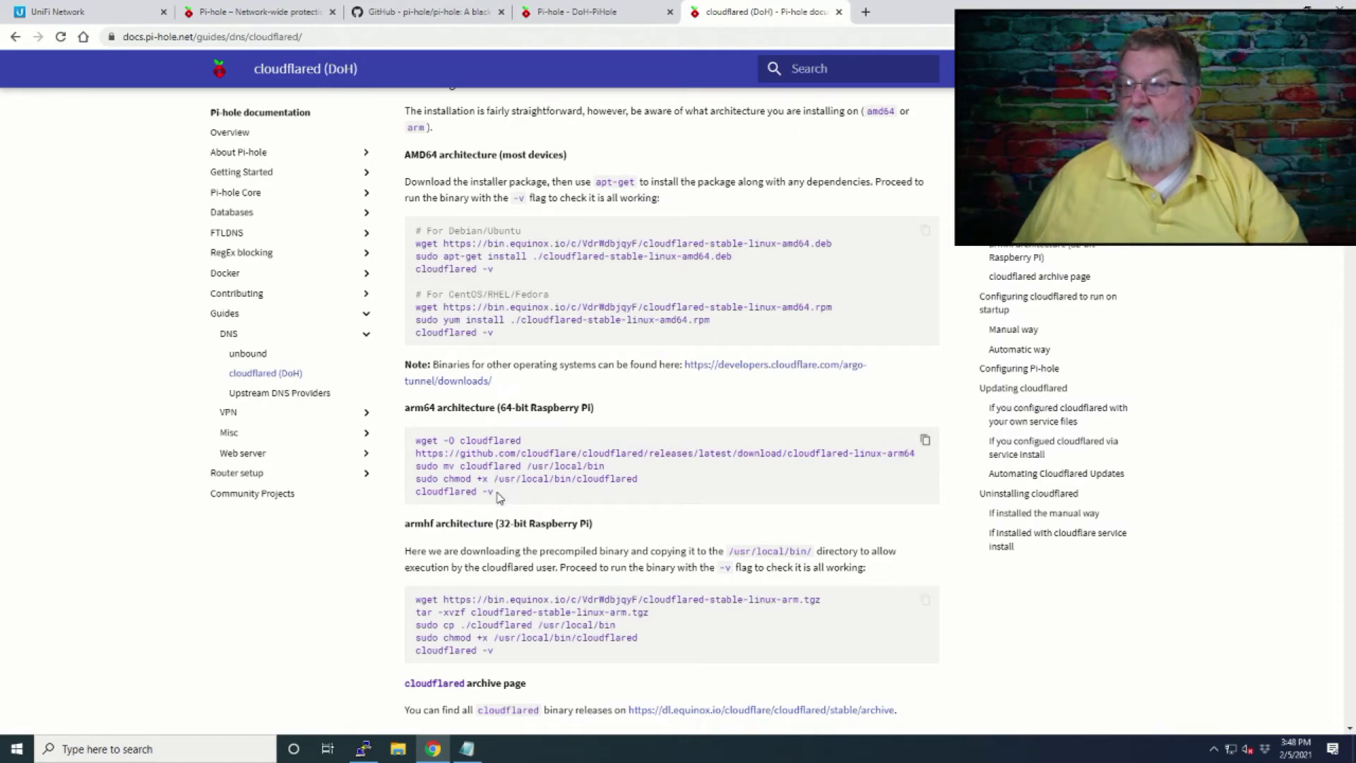
Select the arm64 cloudflared install commands in the Pi-hole cloudflared guide.
drag(500, 495, 414, 449)
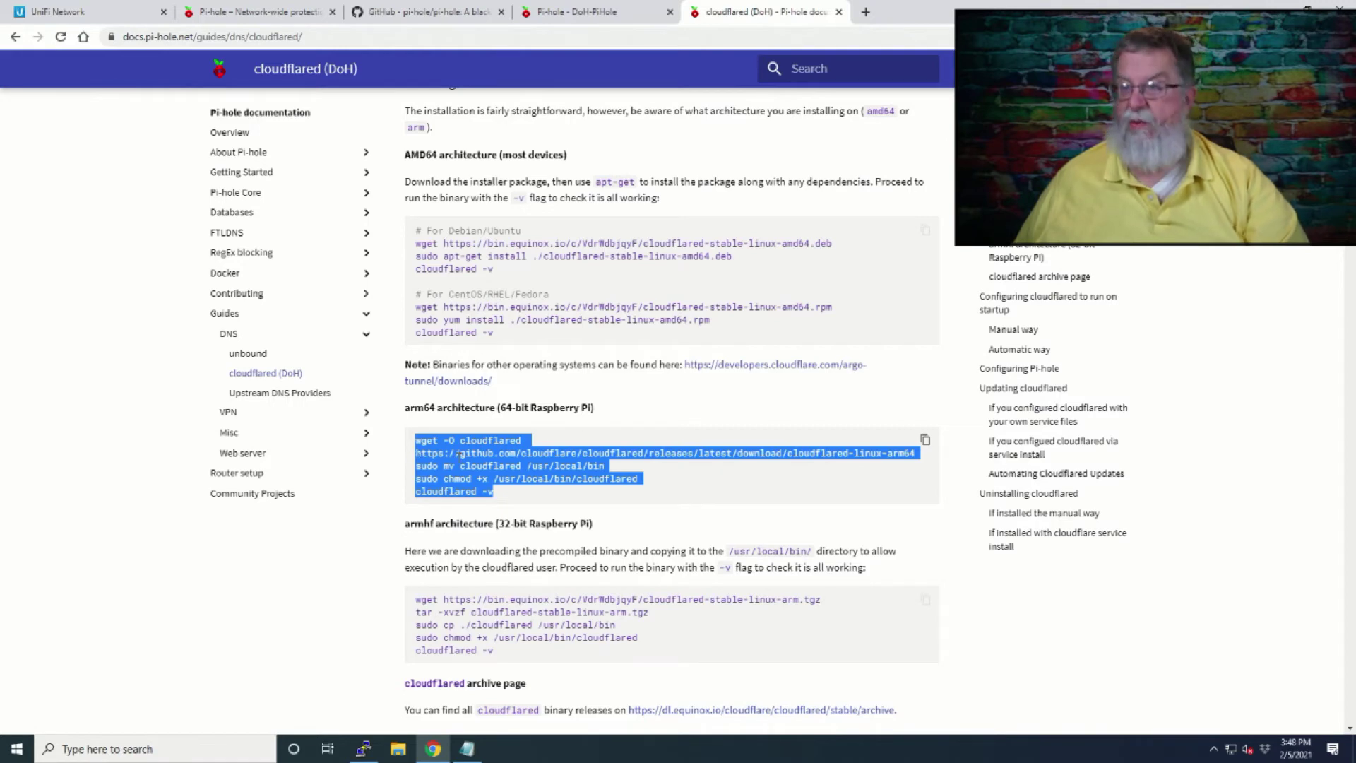
Paste the cloudflared install commands into the Pi terminal and run the version check.
key(alt+Tab)
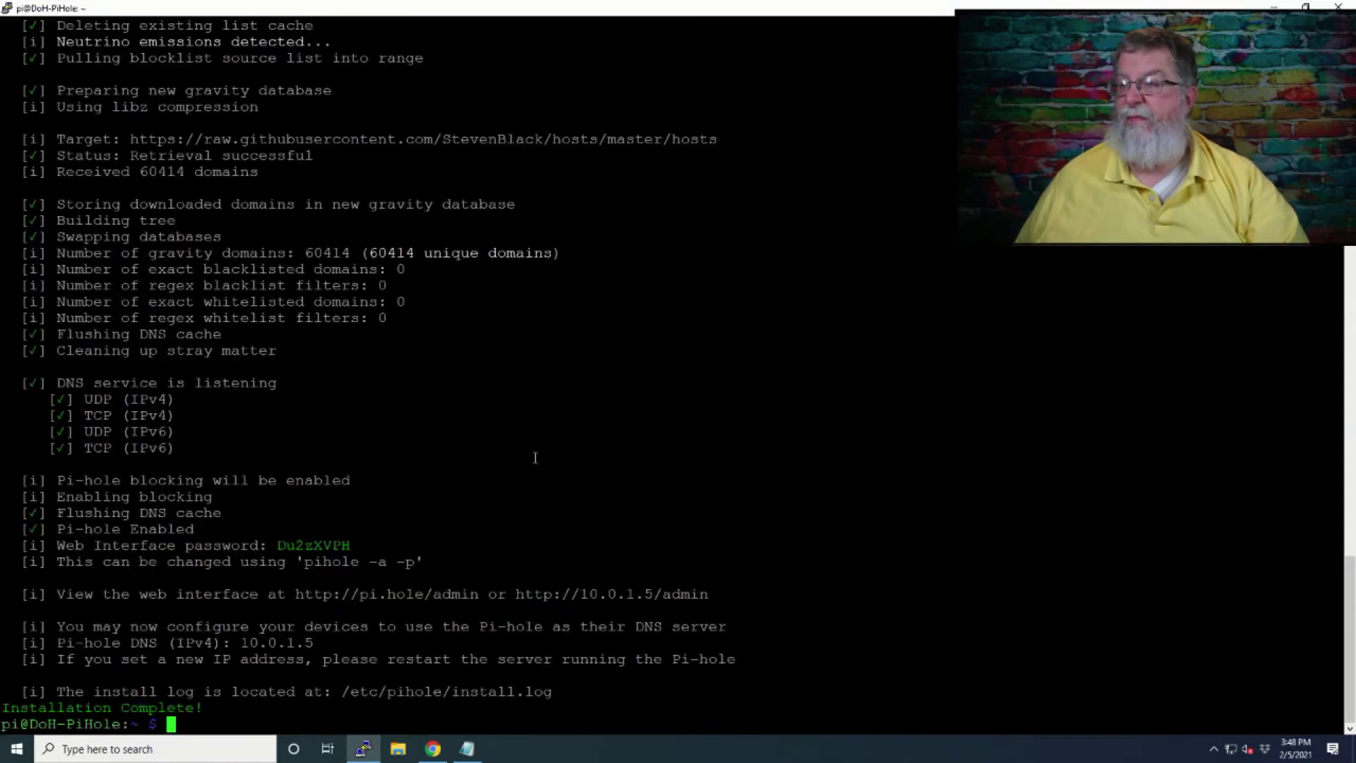
right_click(570, 414)
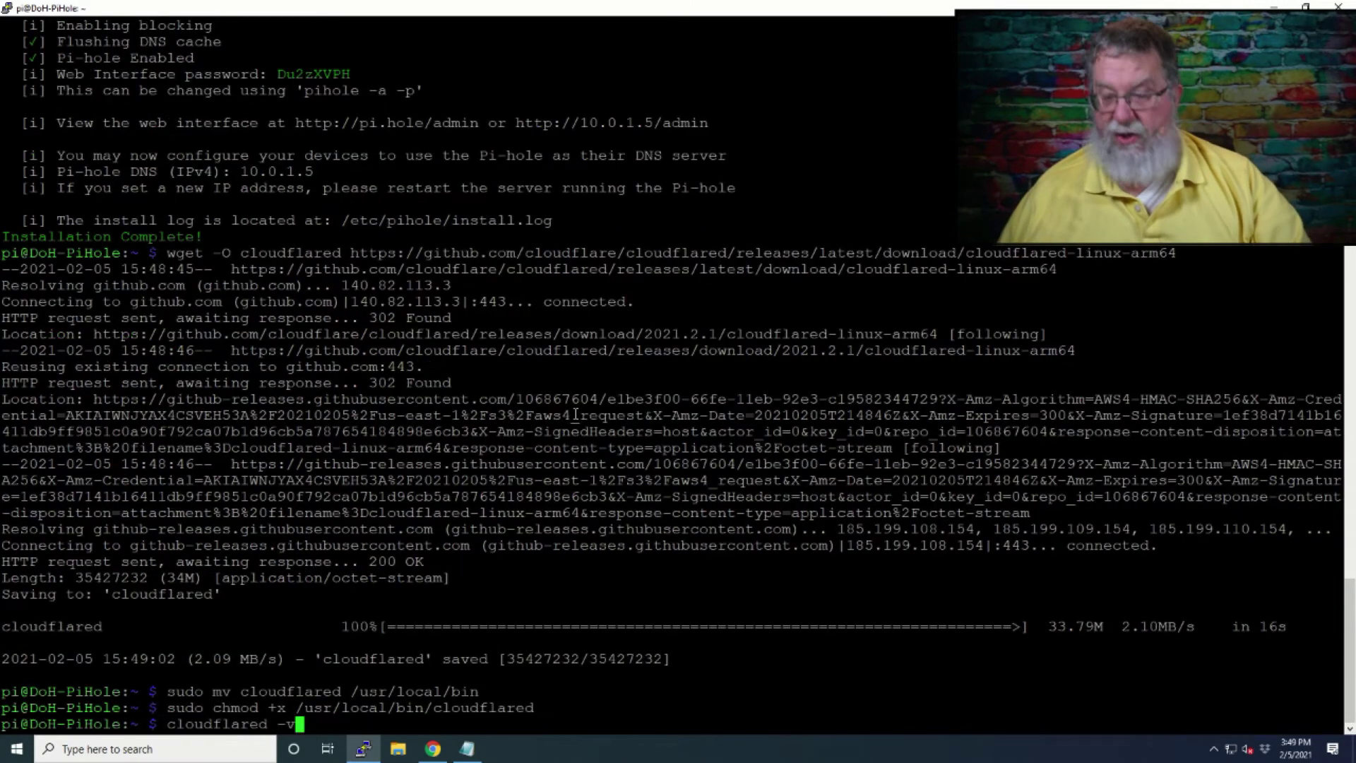
key(alt+Tab)
key(alt+Tab)
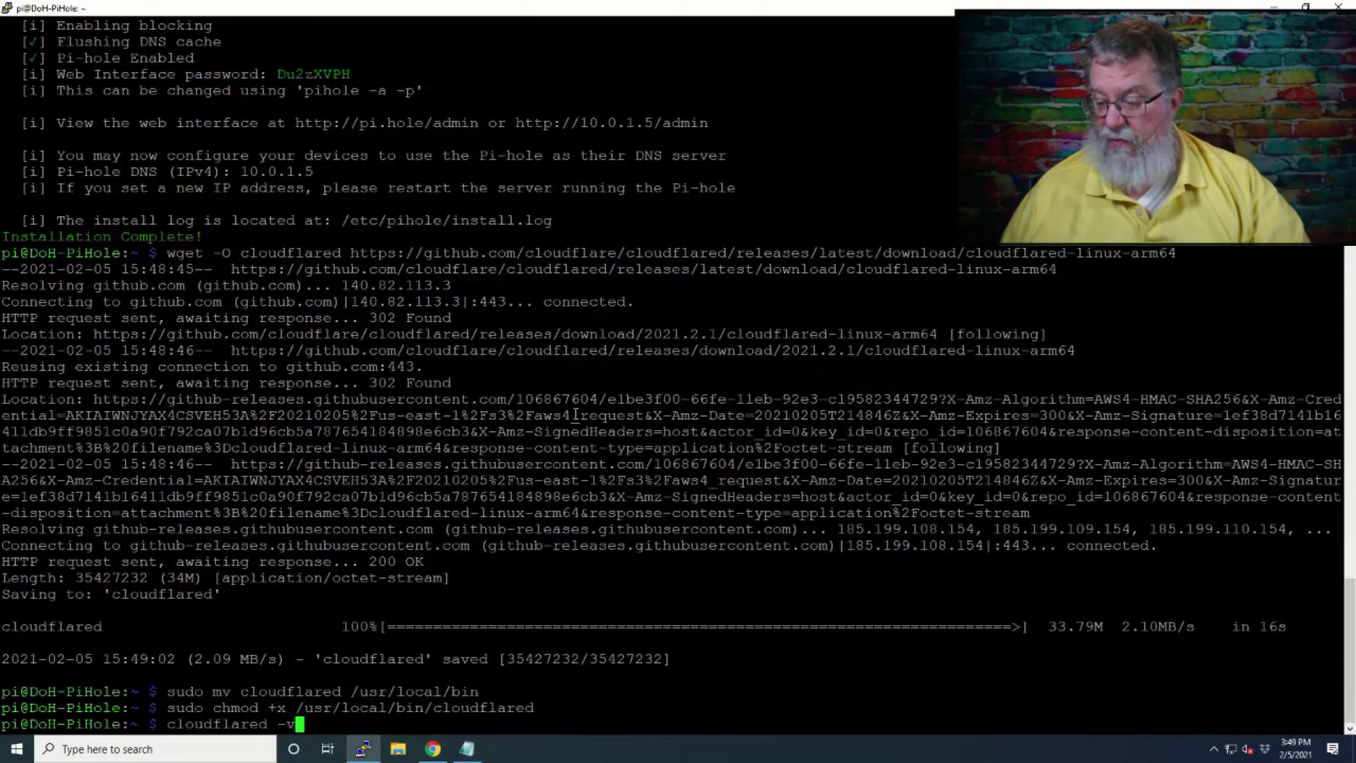
key(Return)
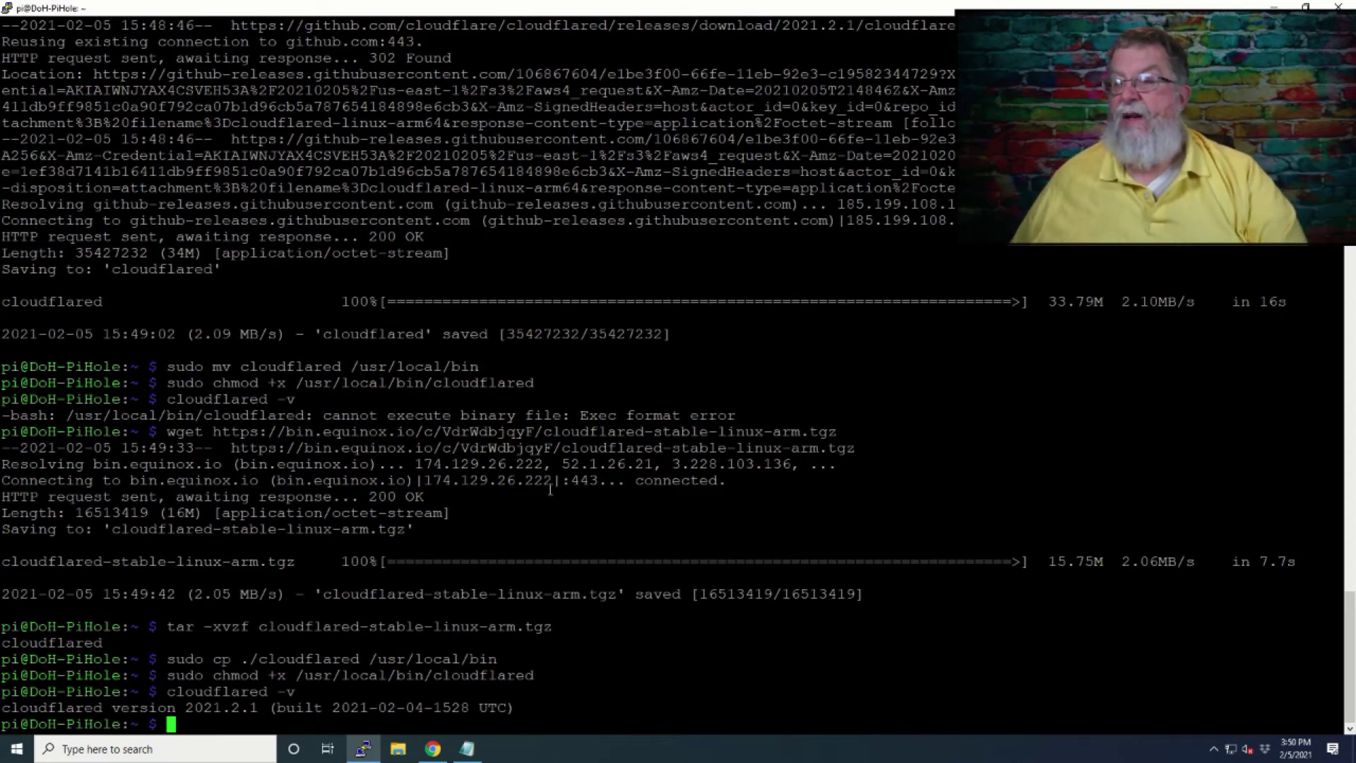
Scroll the cloudflared guide down to Configuring Pi-hole, showing 127.0.0.1#5053 as Custom DNS.
key(alt+Tab)
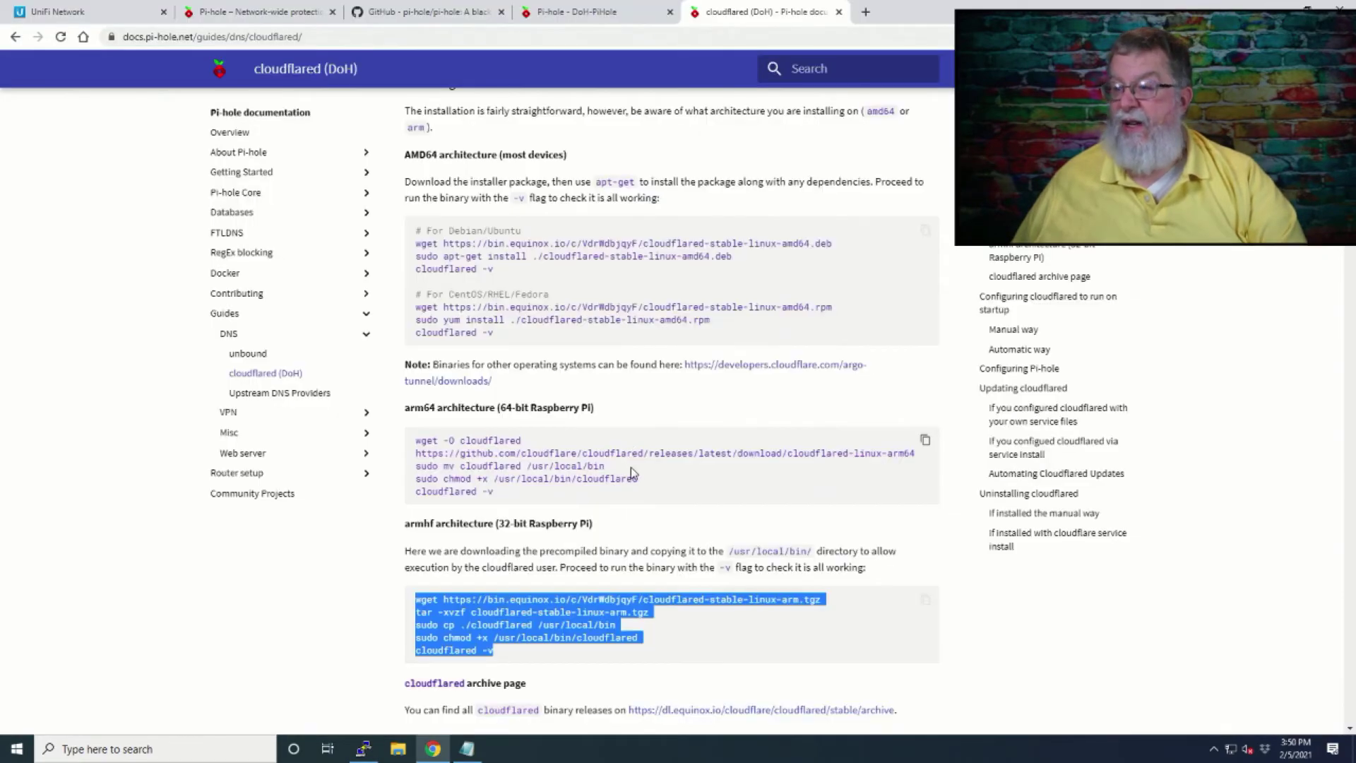
scroll(633, 472, down, 10)
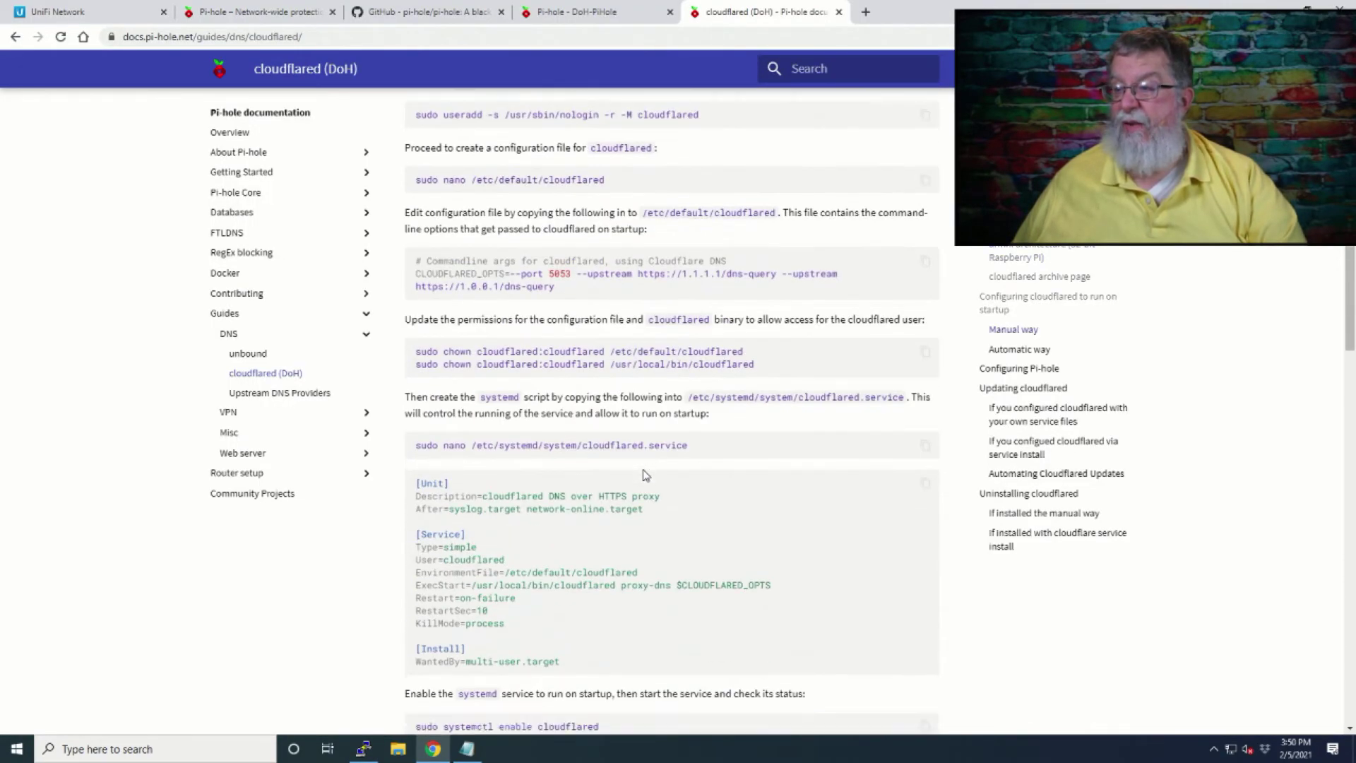
scroll(643, 473, down, 19)
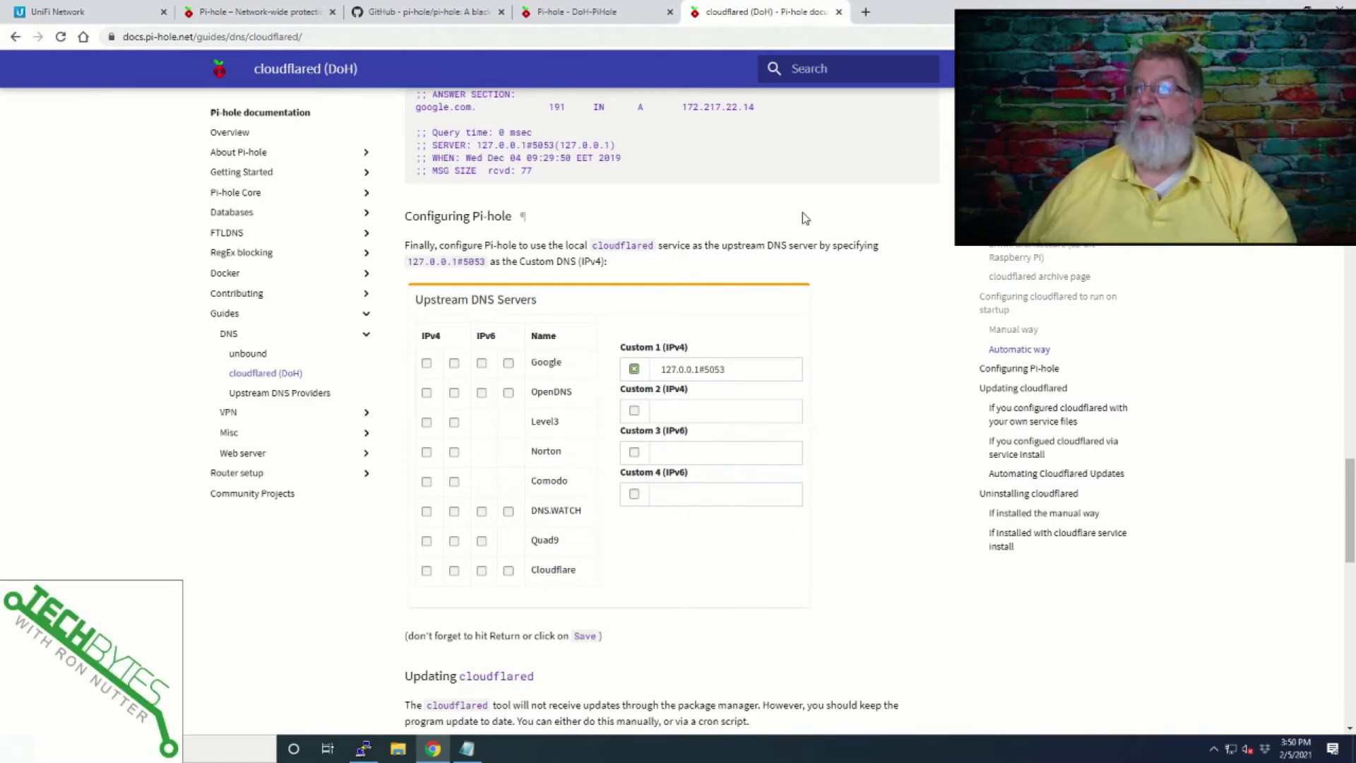
In Pi-hole's DNS settings, untick both Google (ECS) IPv4 upstreams and enable Custom 1 (IPv4).
click(639, 16)
click(286, 439)
click(543, 117)
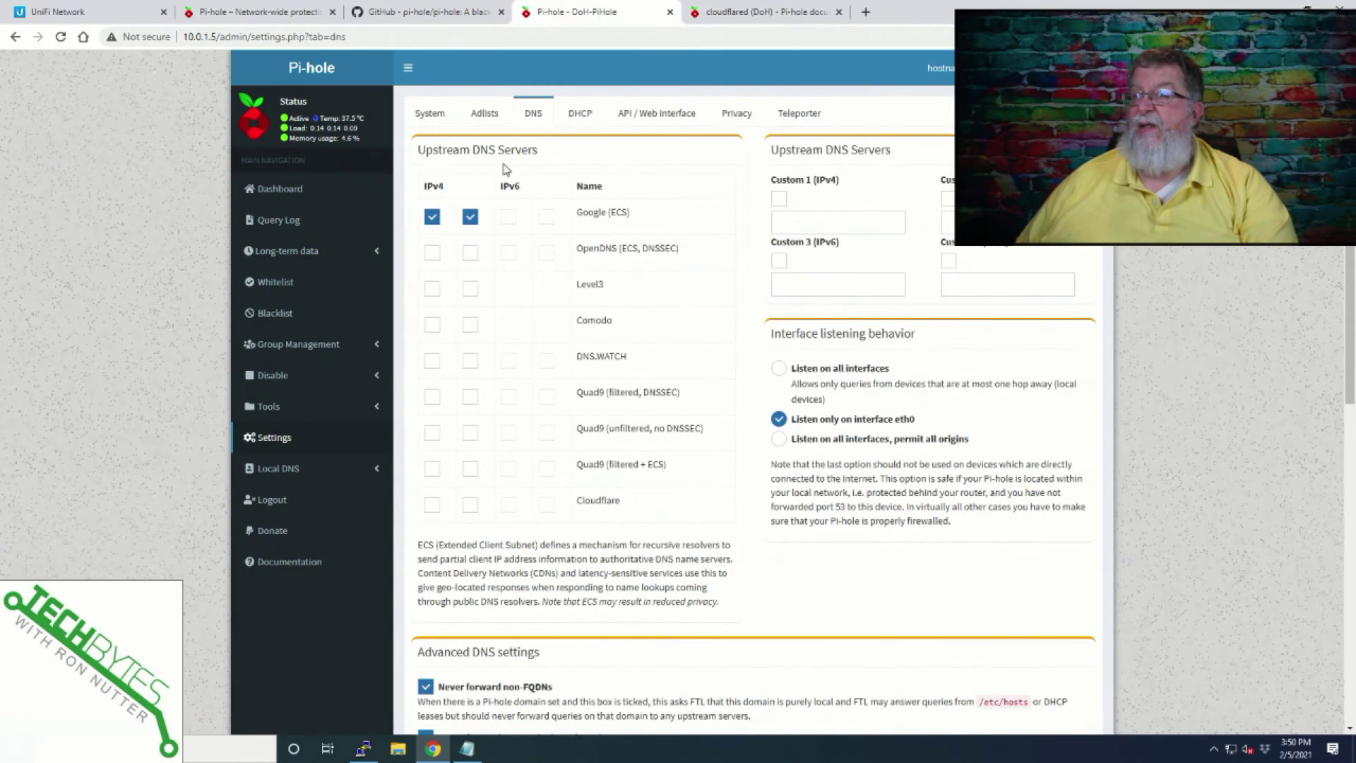
click(432, 217)
click(470, 217)
click(779, 198)
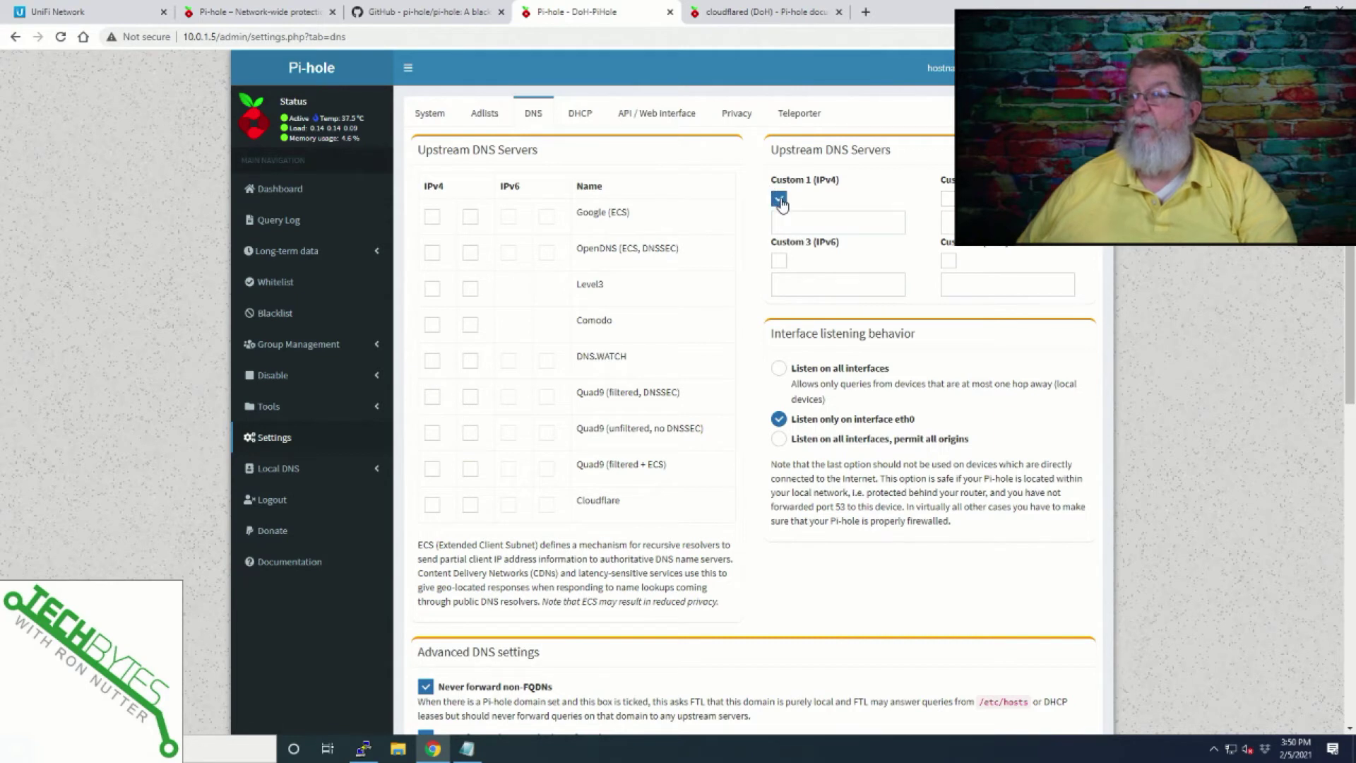
click(792, 221)
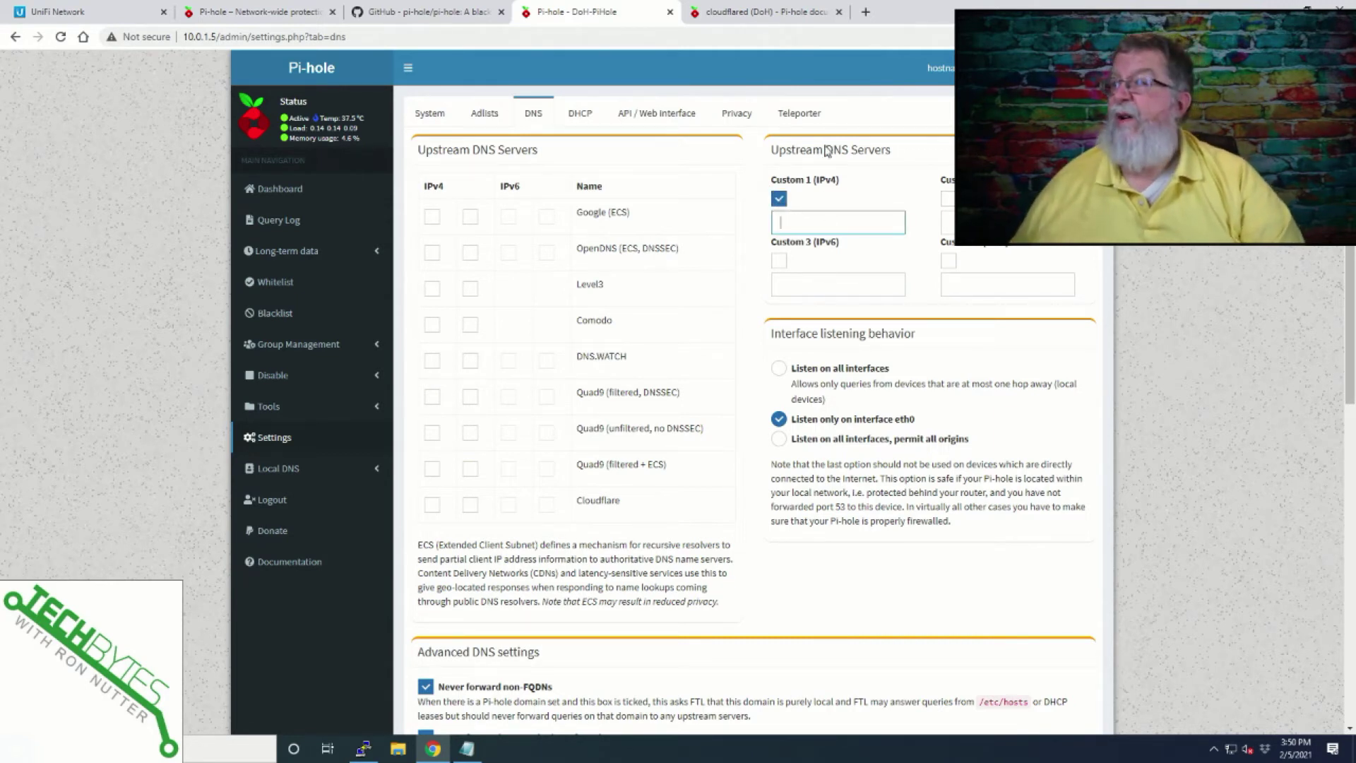
Enter 127.0.0.1#5053 as the Custom 1 upstream, checking the address against the guide.
click(785, 13)
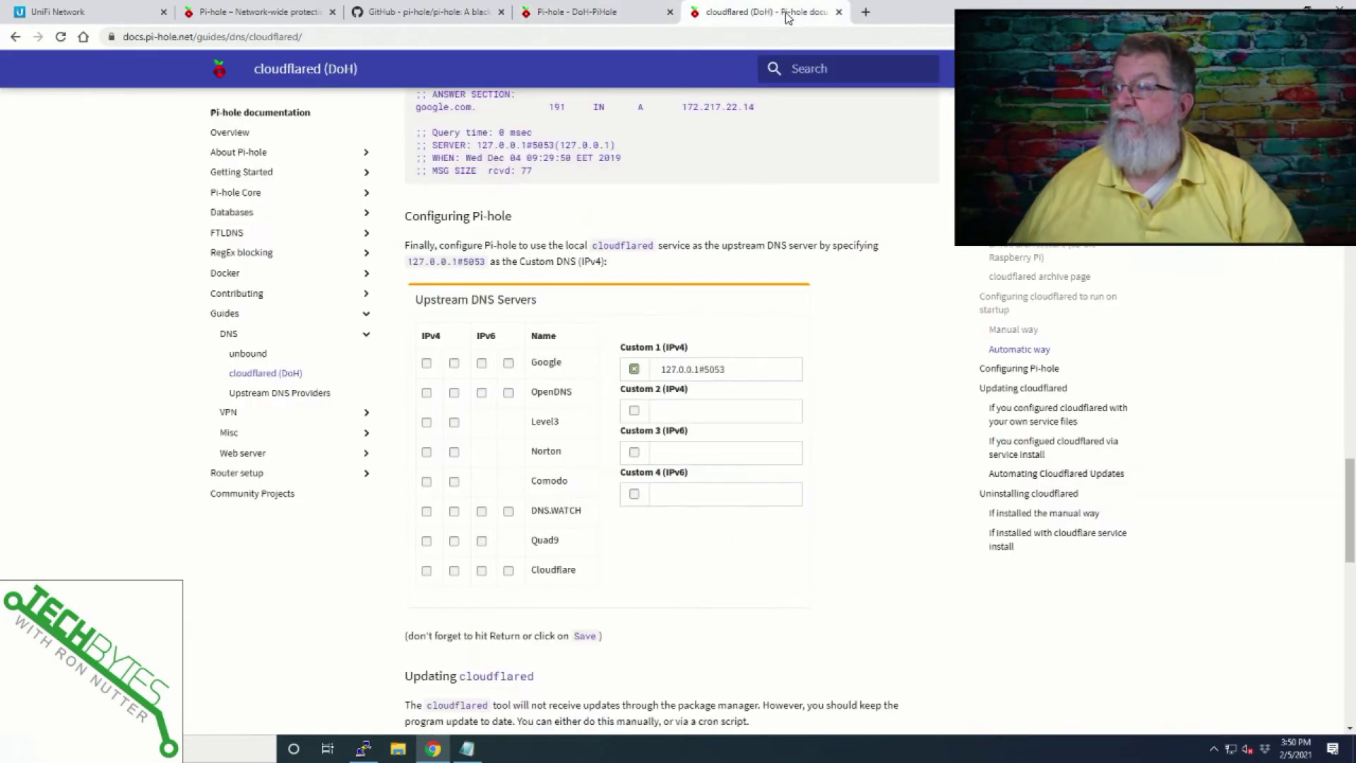
click(581, 17)
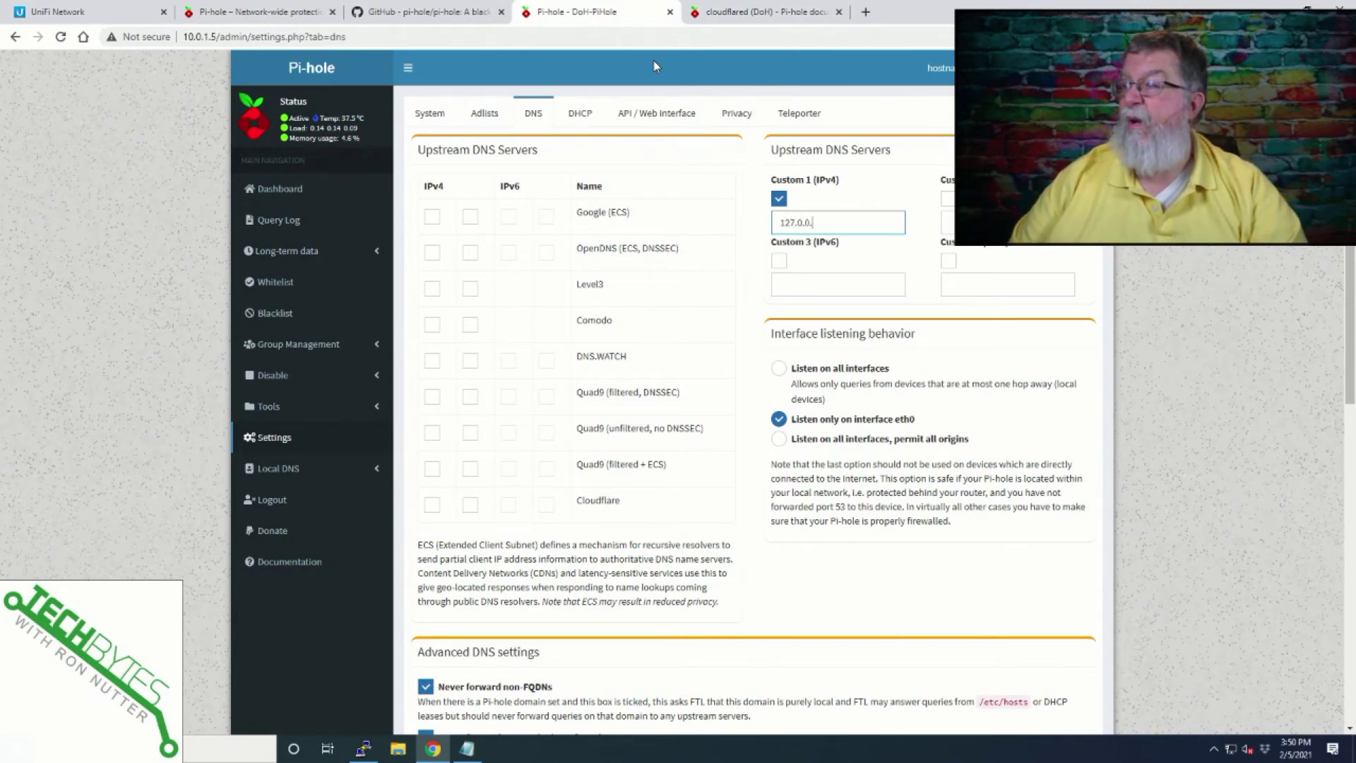
click(735, 15)
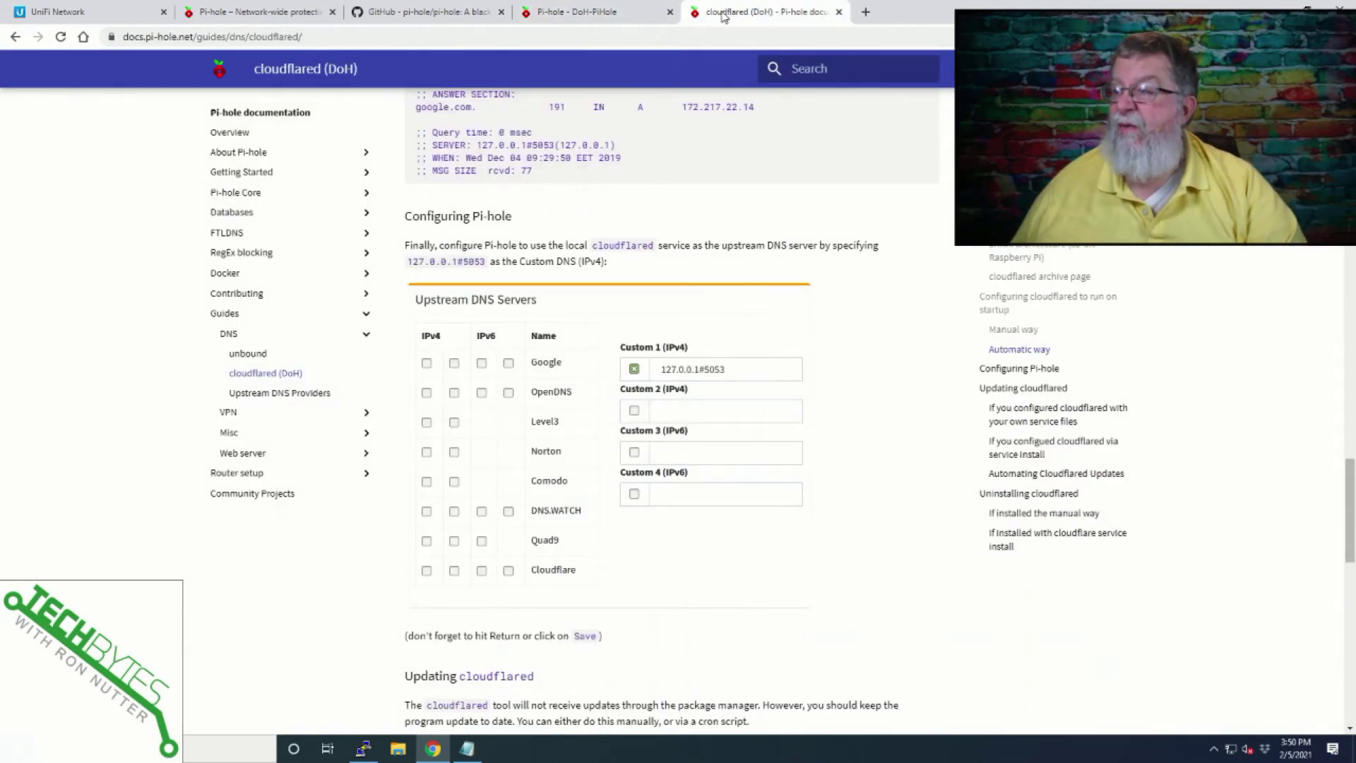
click(616, 20)
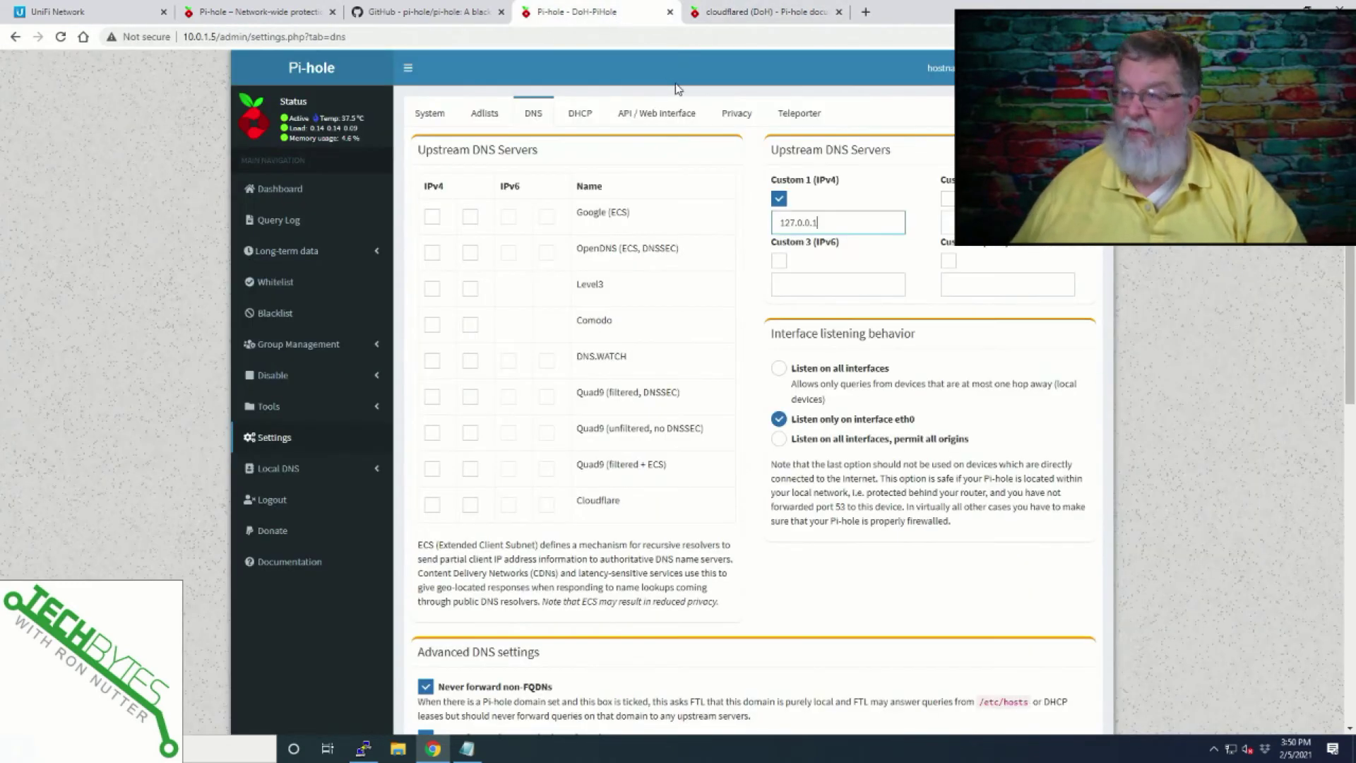
text(#)
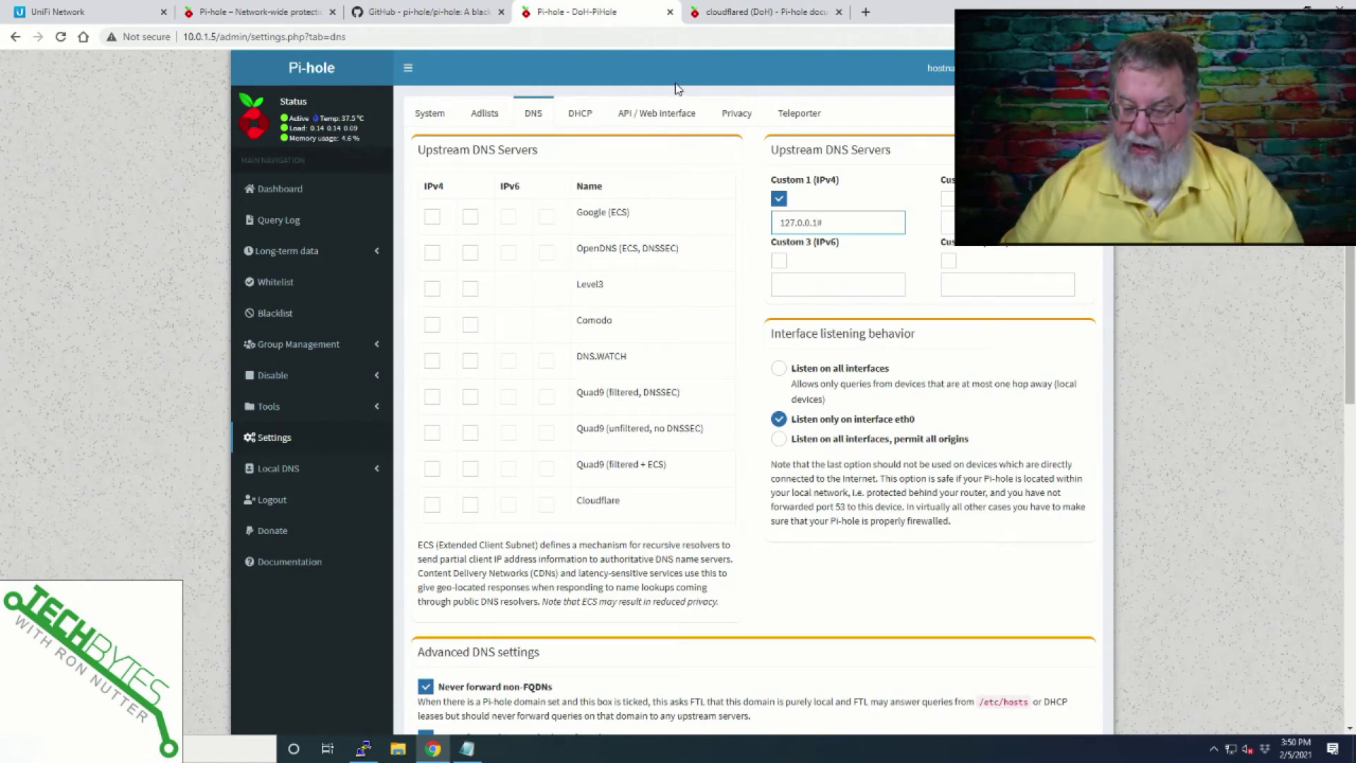
text(5053)
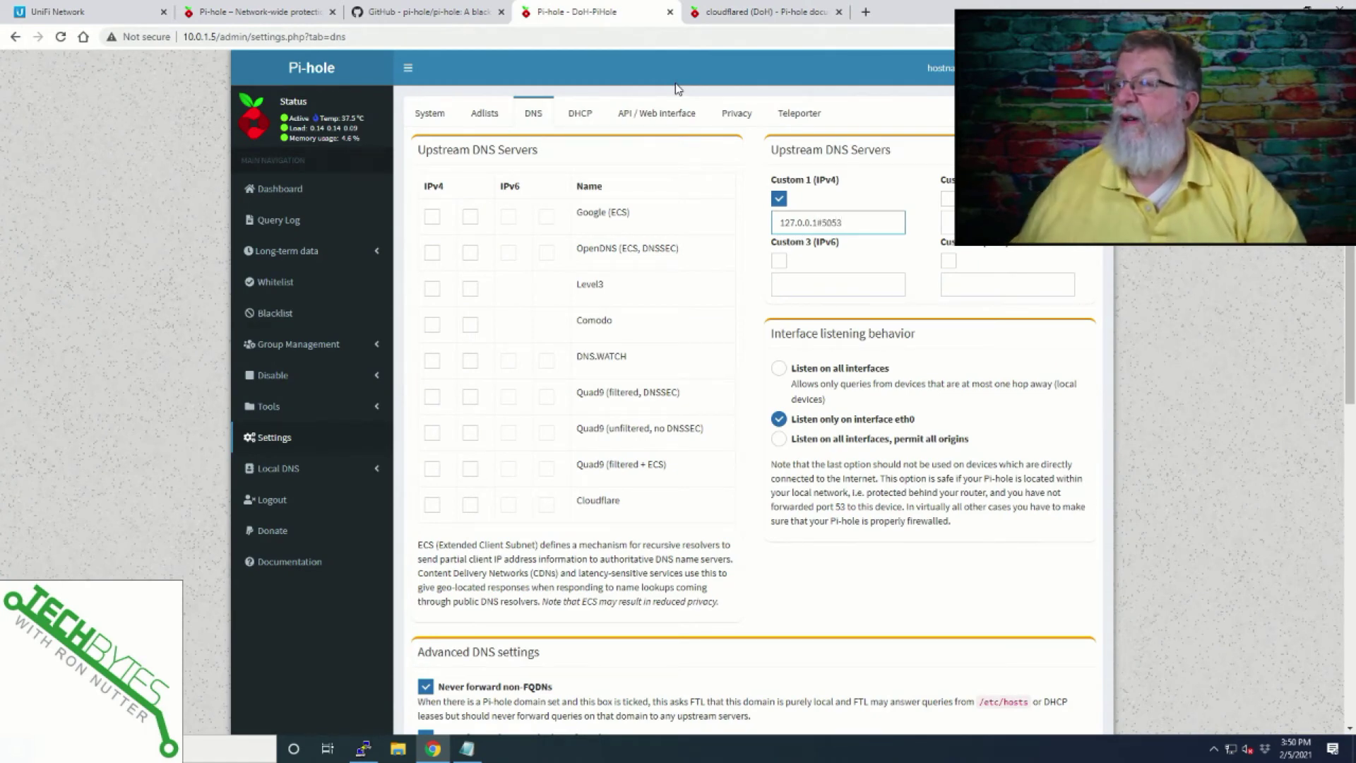
scroll(679, 469, down, 9)
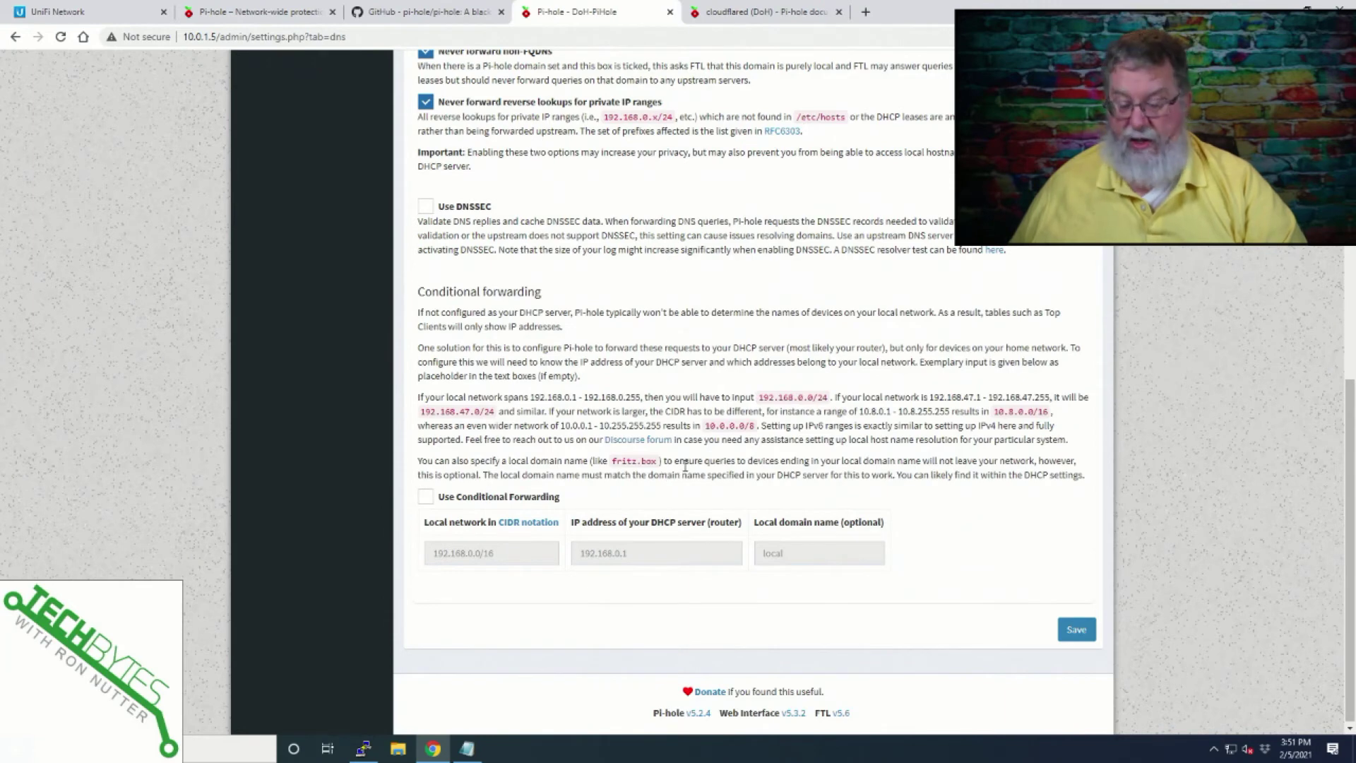
Save the Pi-hole DNS settings and return to the cloudflared guide.
click(782, 9)
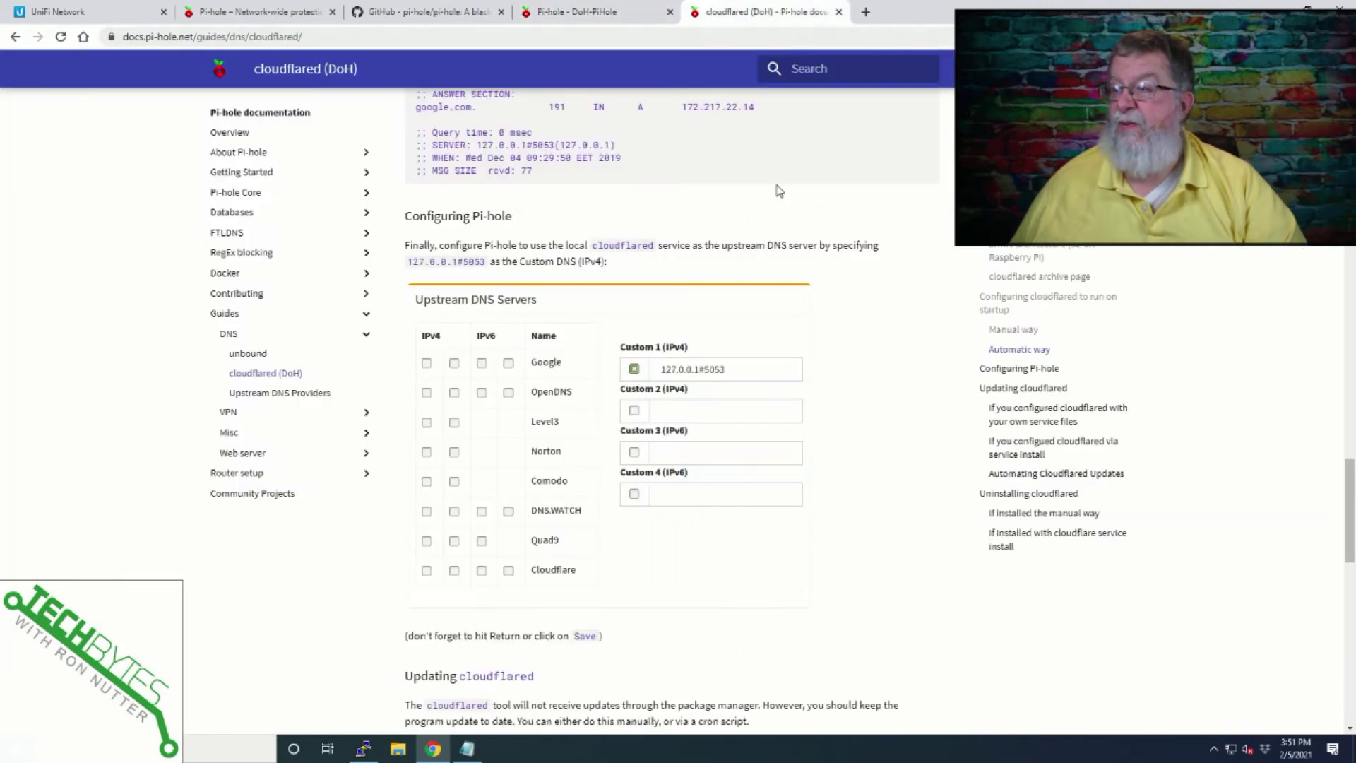
scroll(749, 377, down, 2)
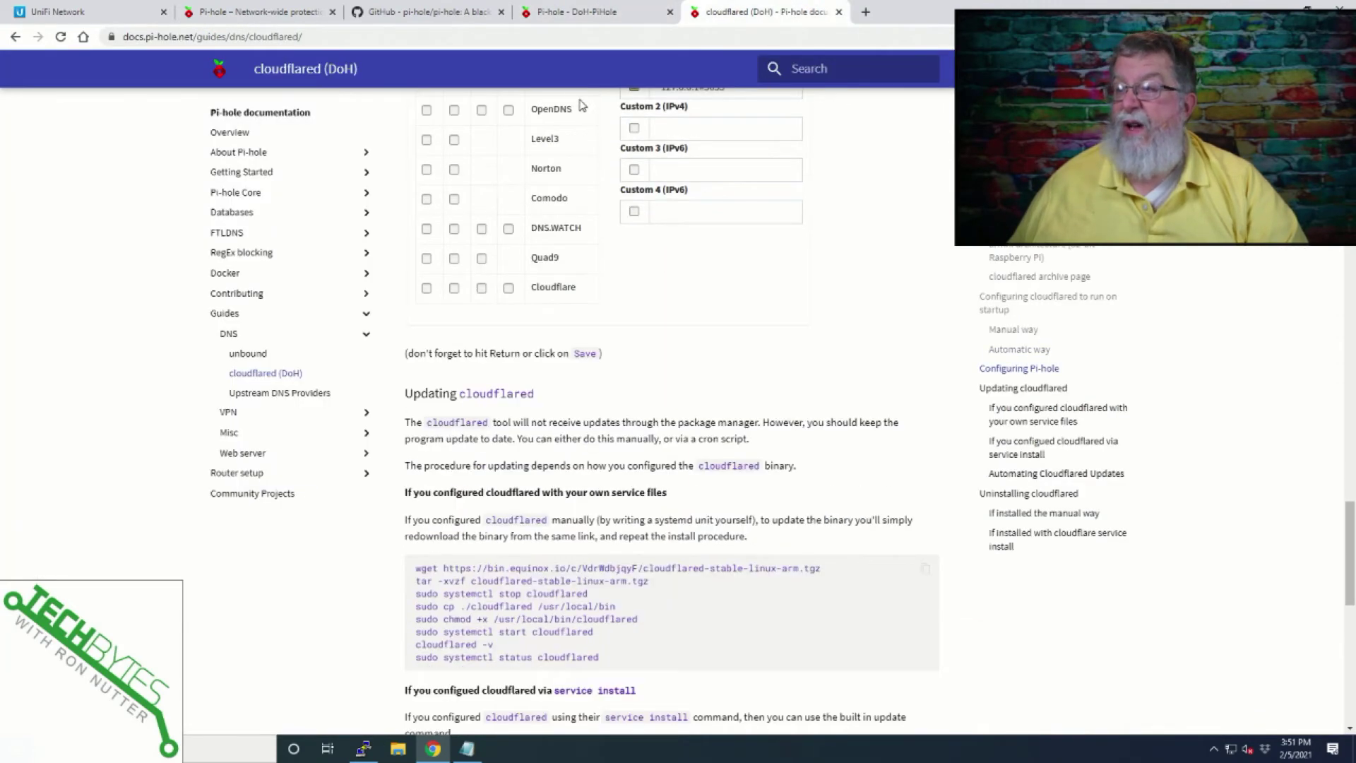
click(594, 13)
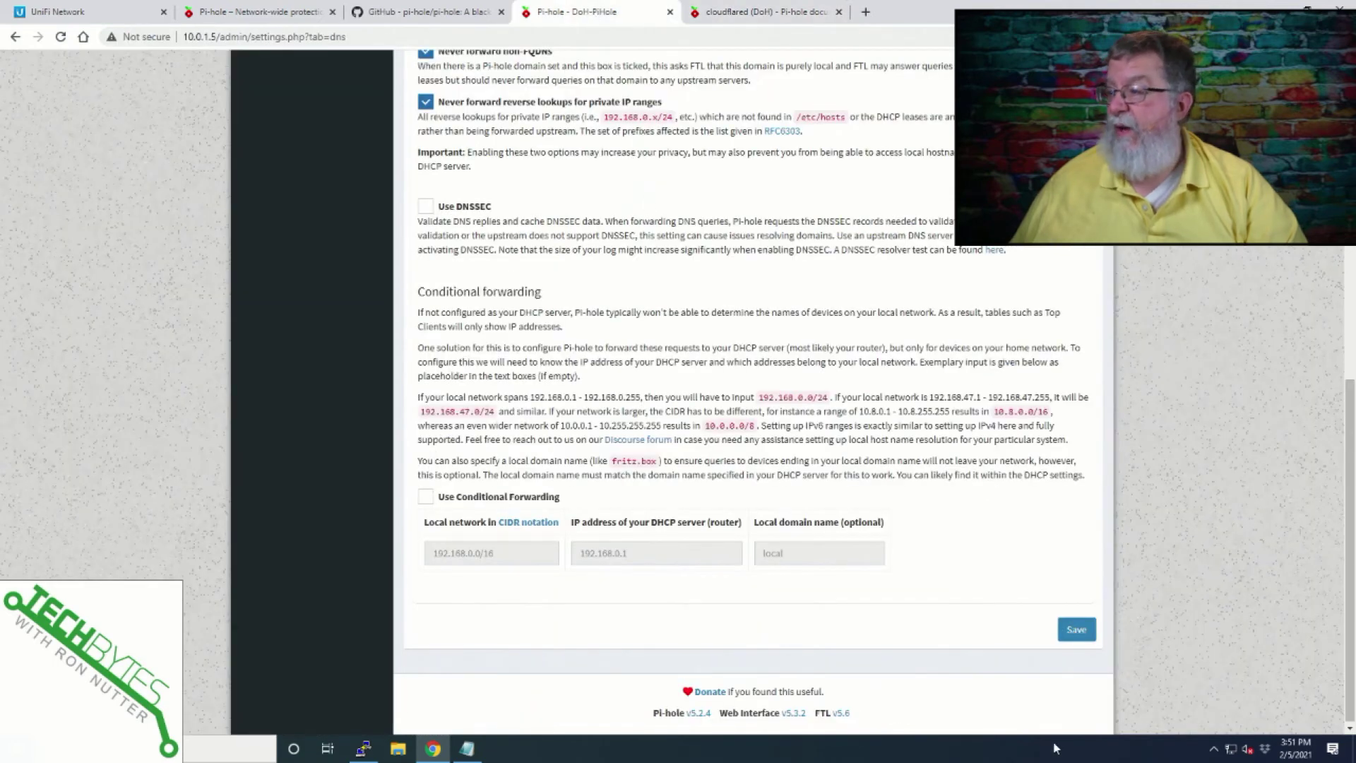
click(1068, 633)
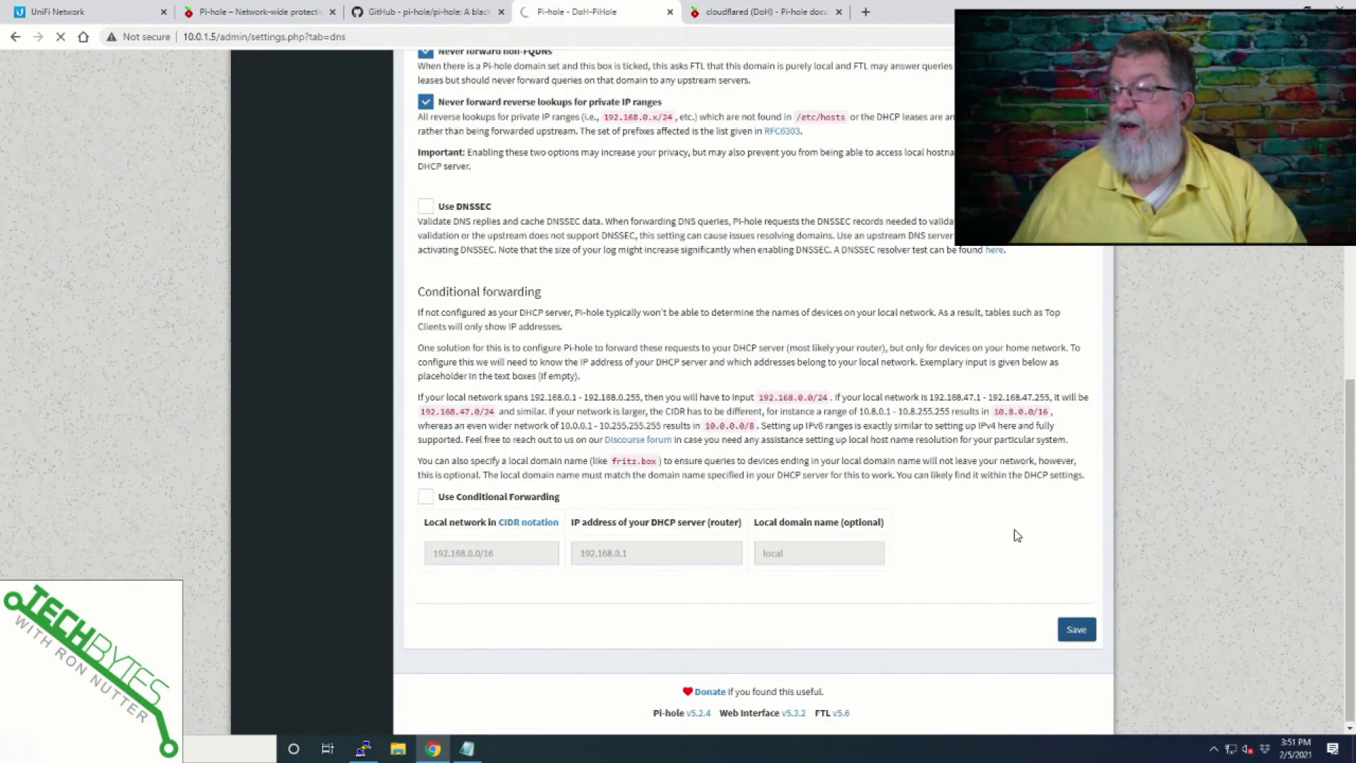
click(750, 12)
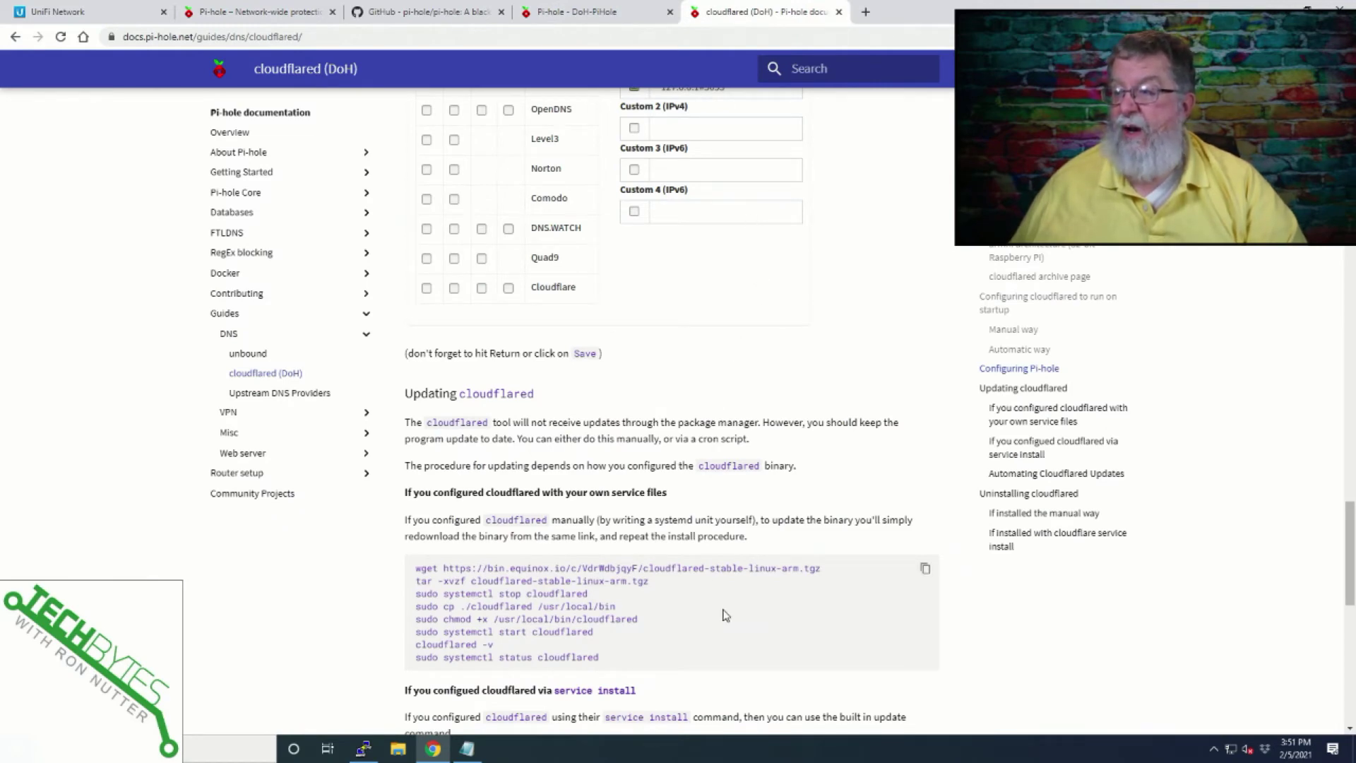
Scroll past the Updating and Uninstalling sections, then back up to the Automatic way steps.
scroll(725, 613, down, 2)
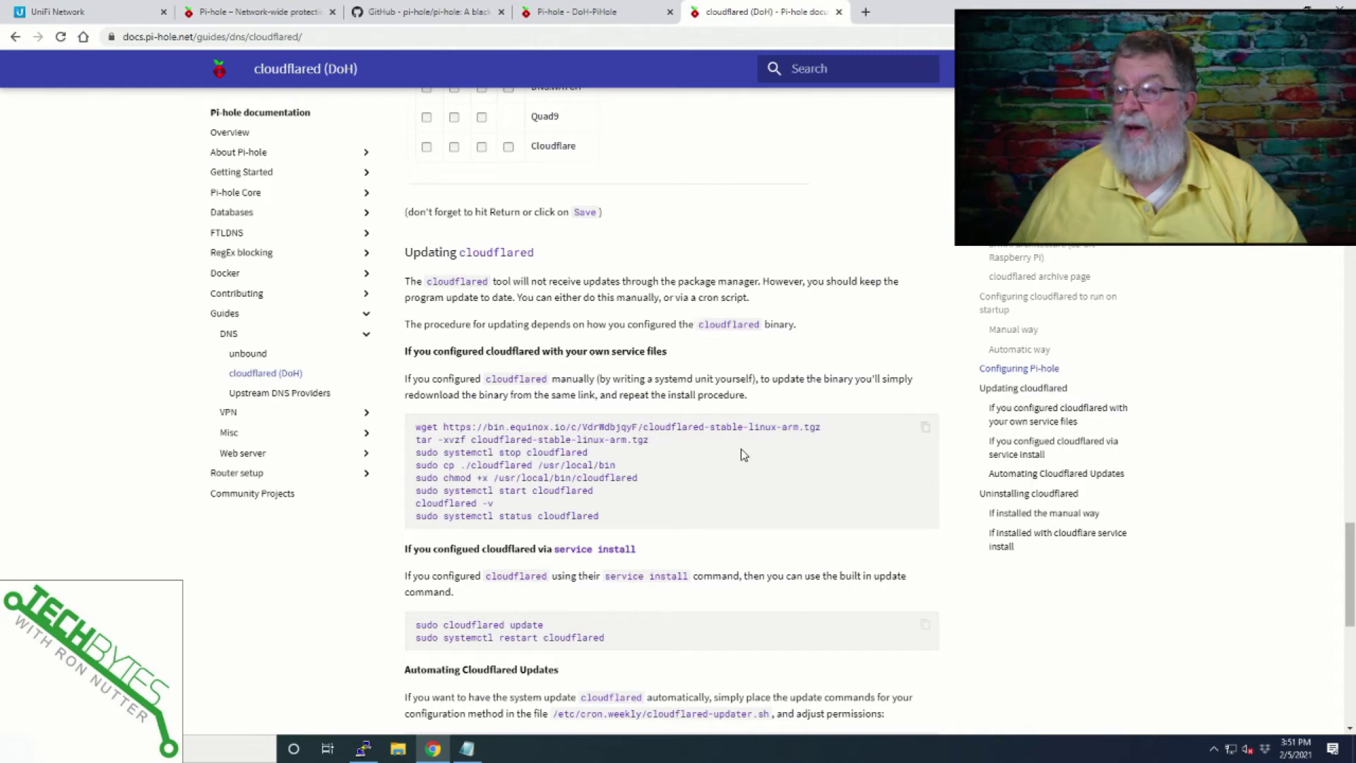
scroll(745, 463, down, 4)
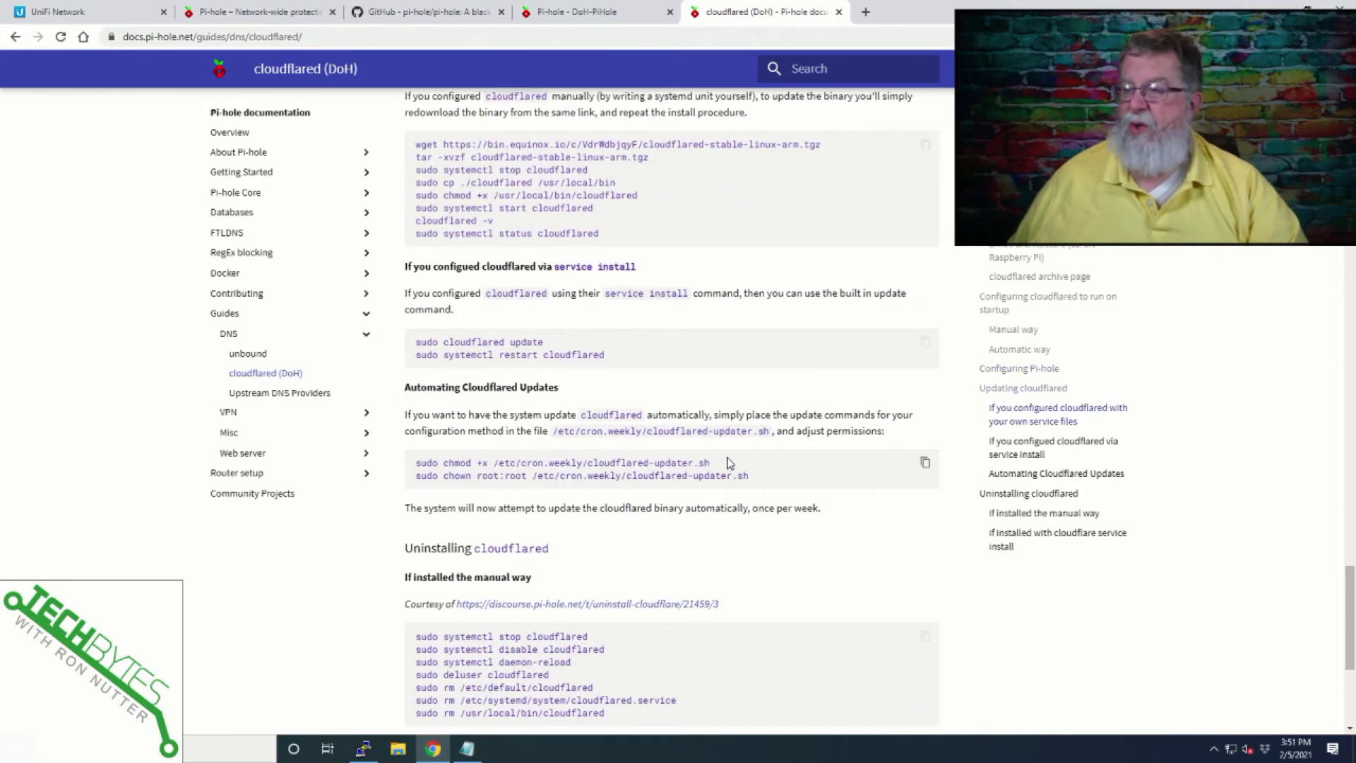
scroll(729, 463, down, 2)
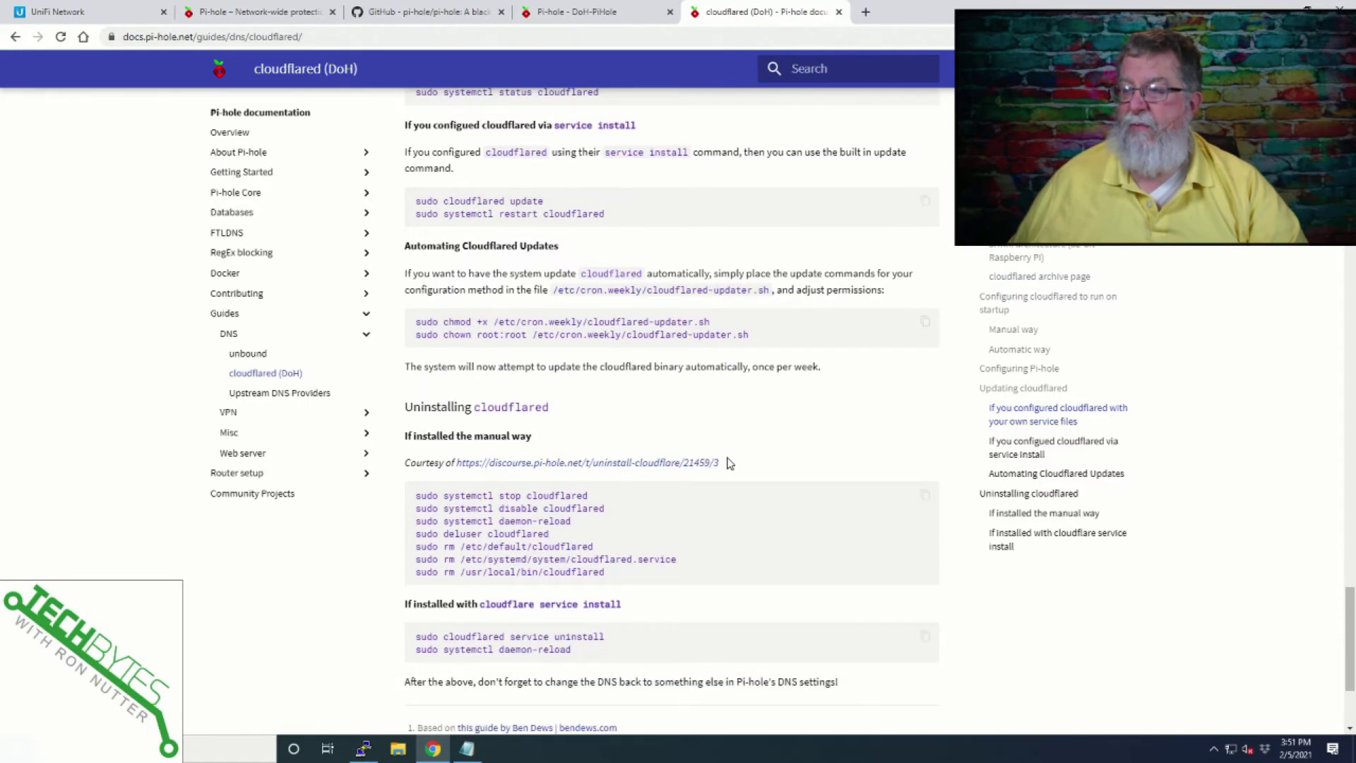
scroll(730, 462, down, 2)
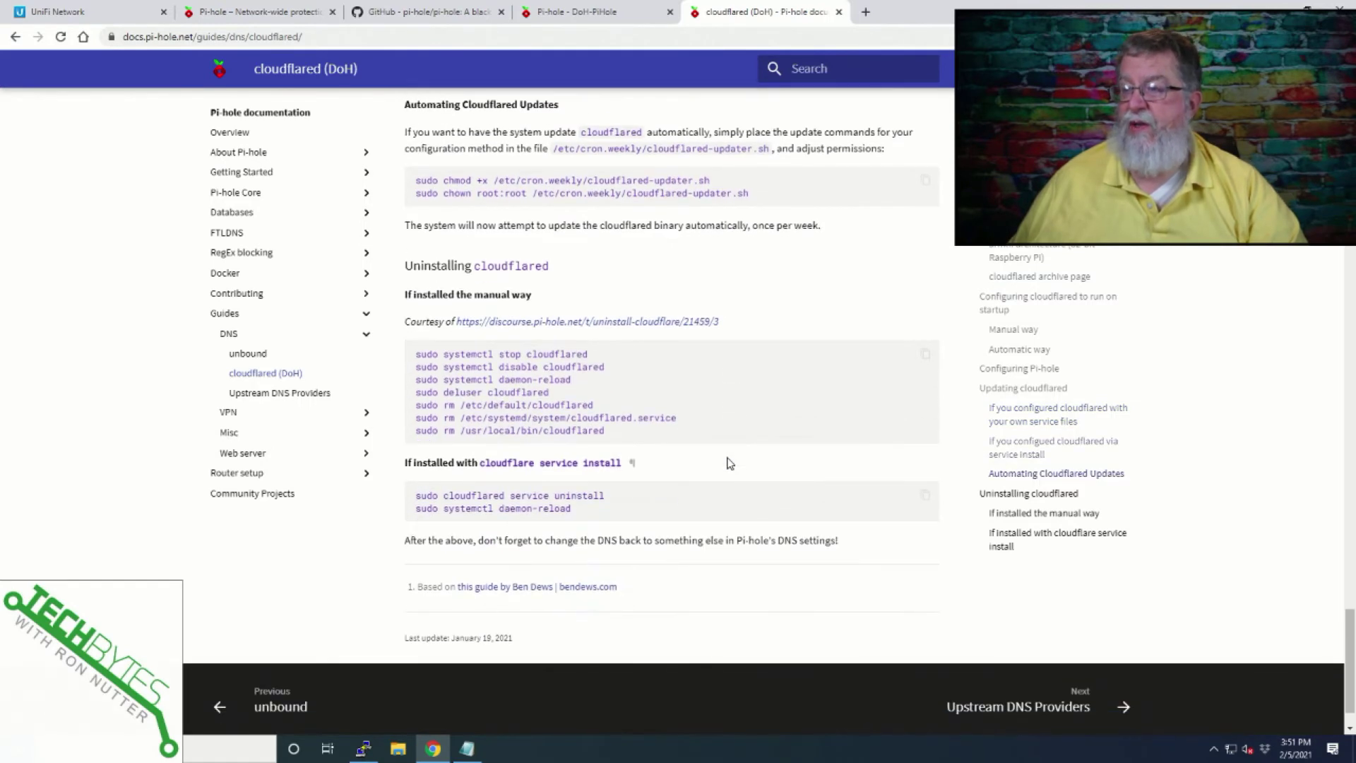
scroll(728, 461, up, 12)
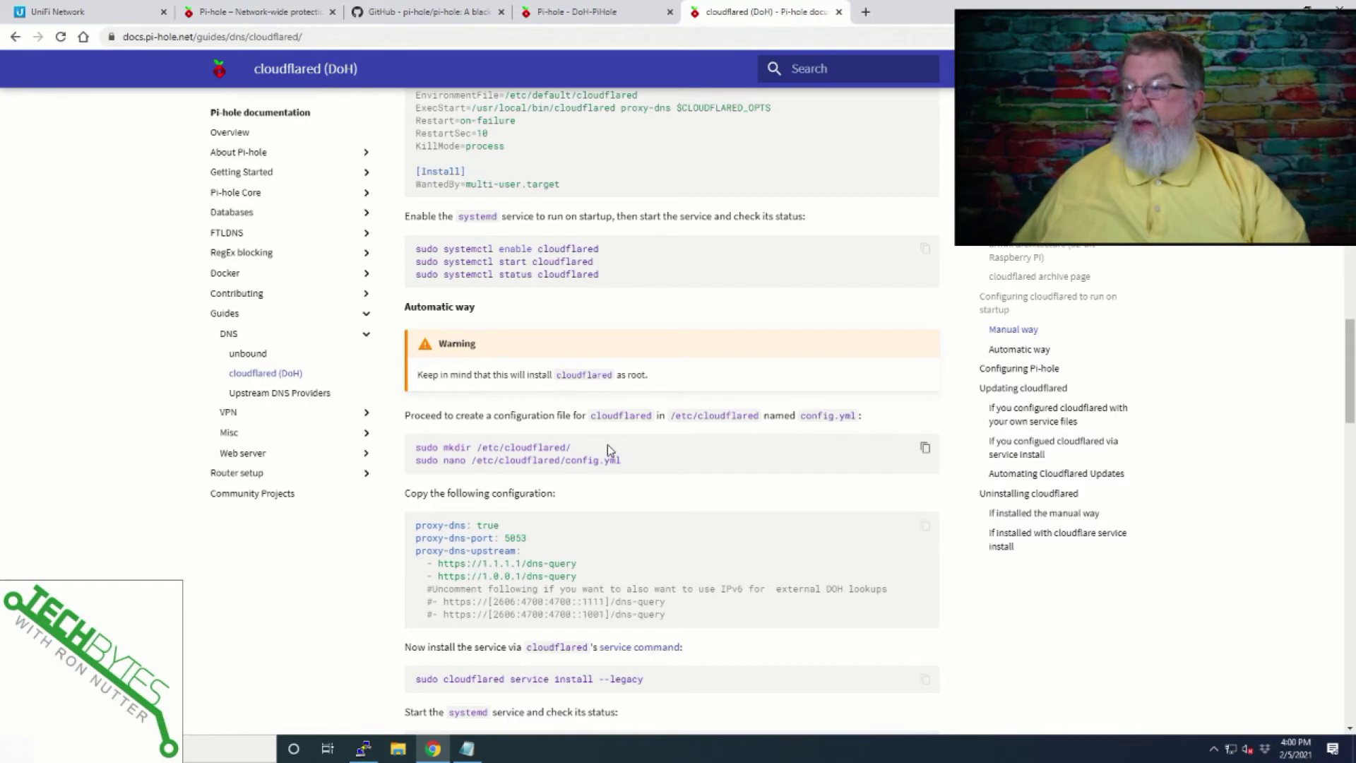
Run the guide's mkdir and nano commands to open /etc/cloudflared/config.yml, then copy the proxy-dns config block.
drag(622, 461, 409, 454)
key(ctrl+c)
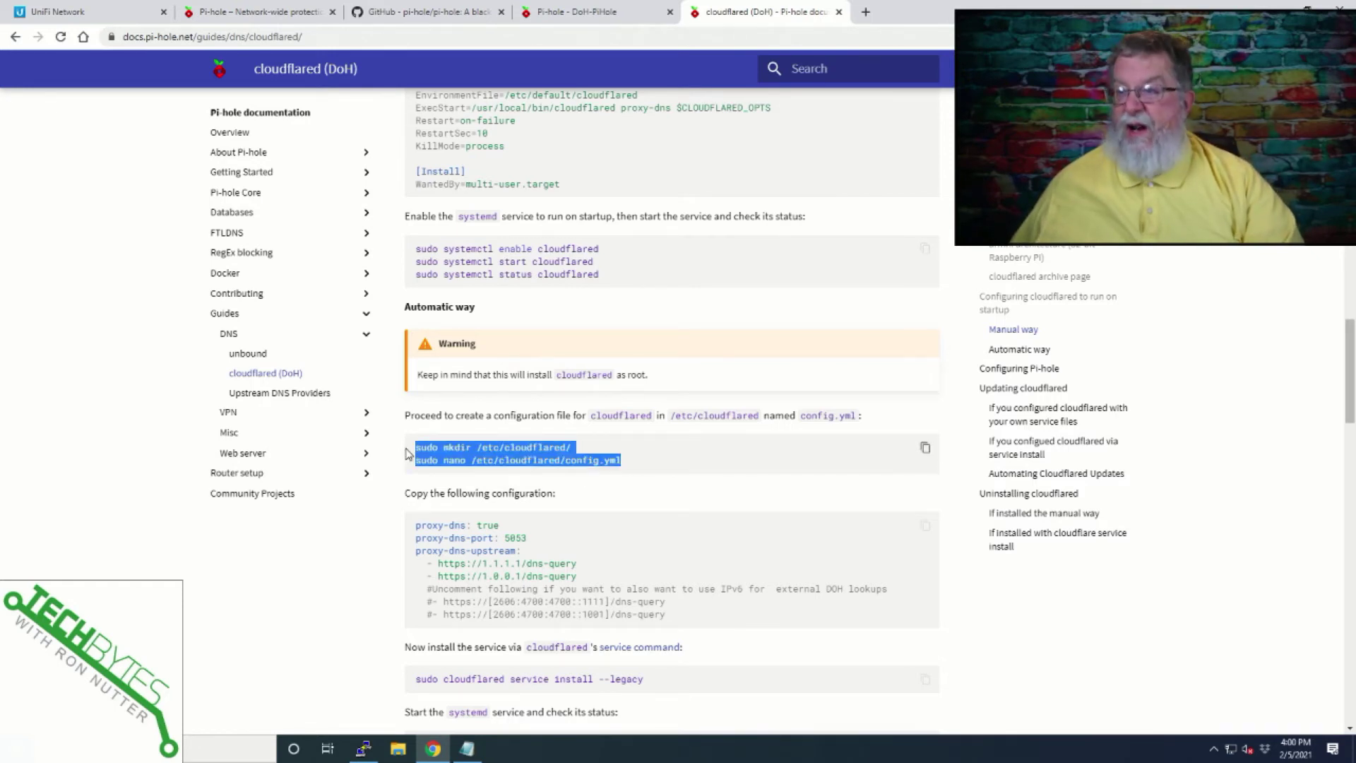
key(alt+Tab)
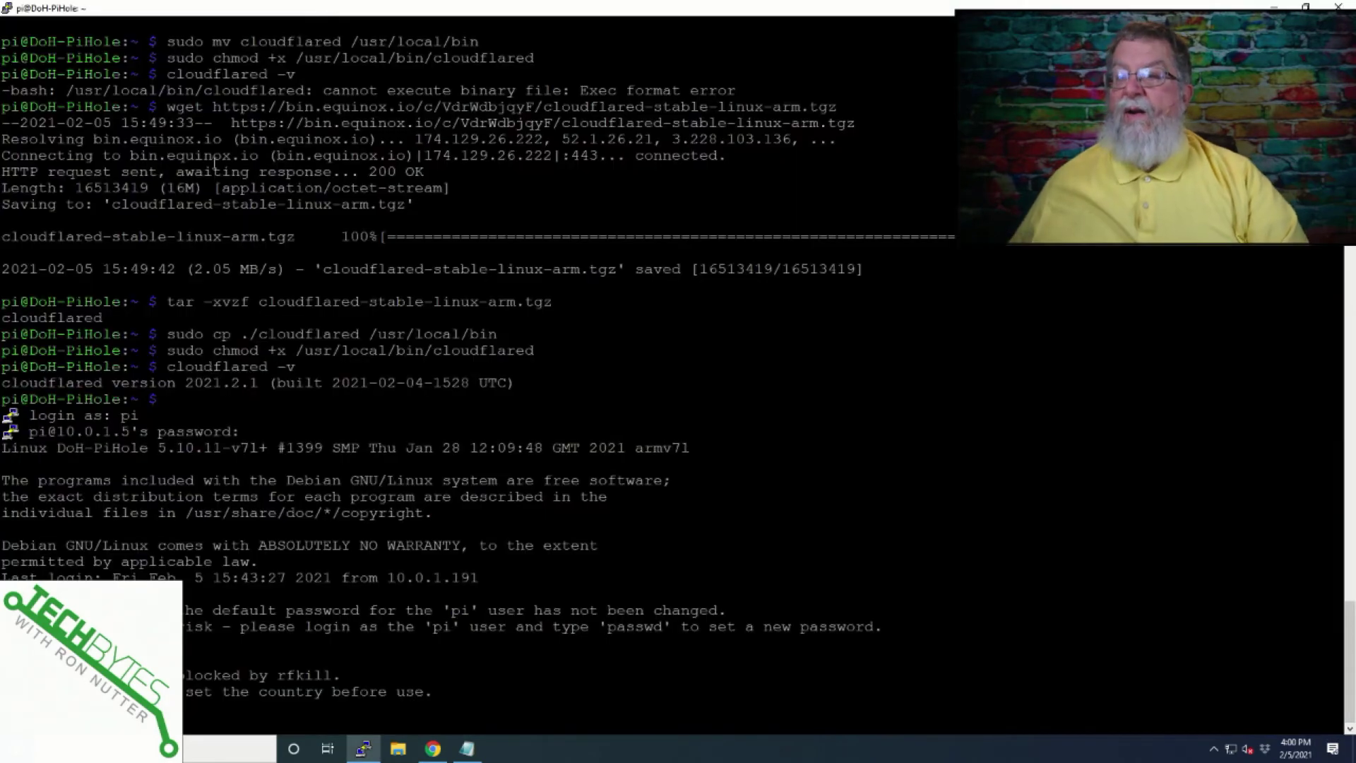
right_click(456, 218)
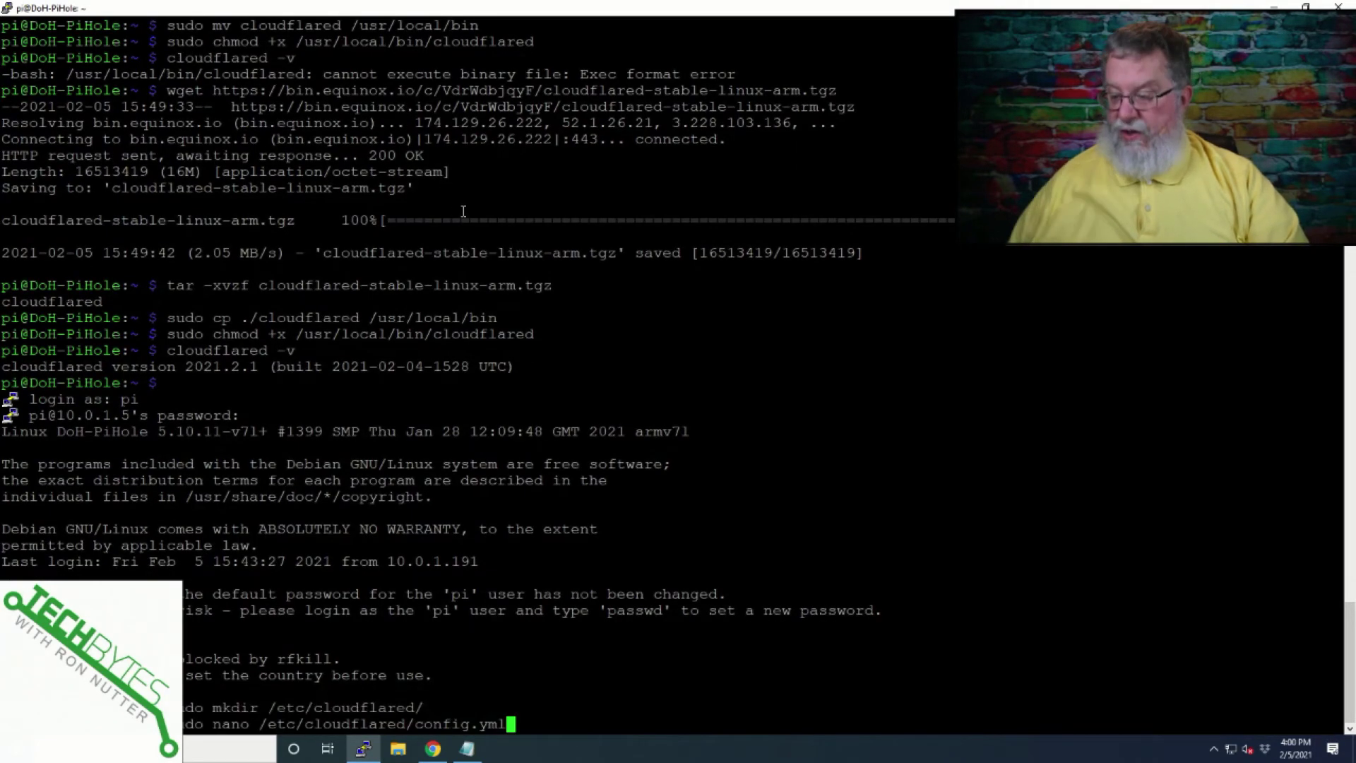
key(Return)
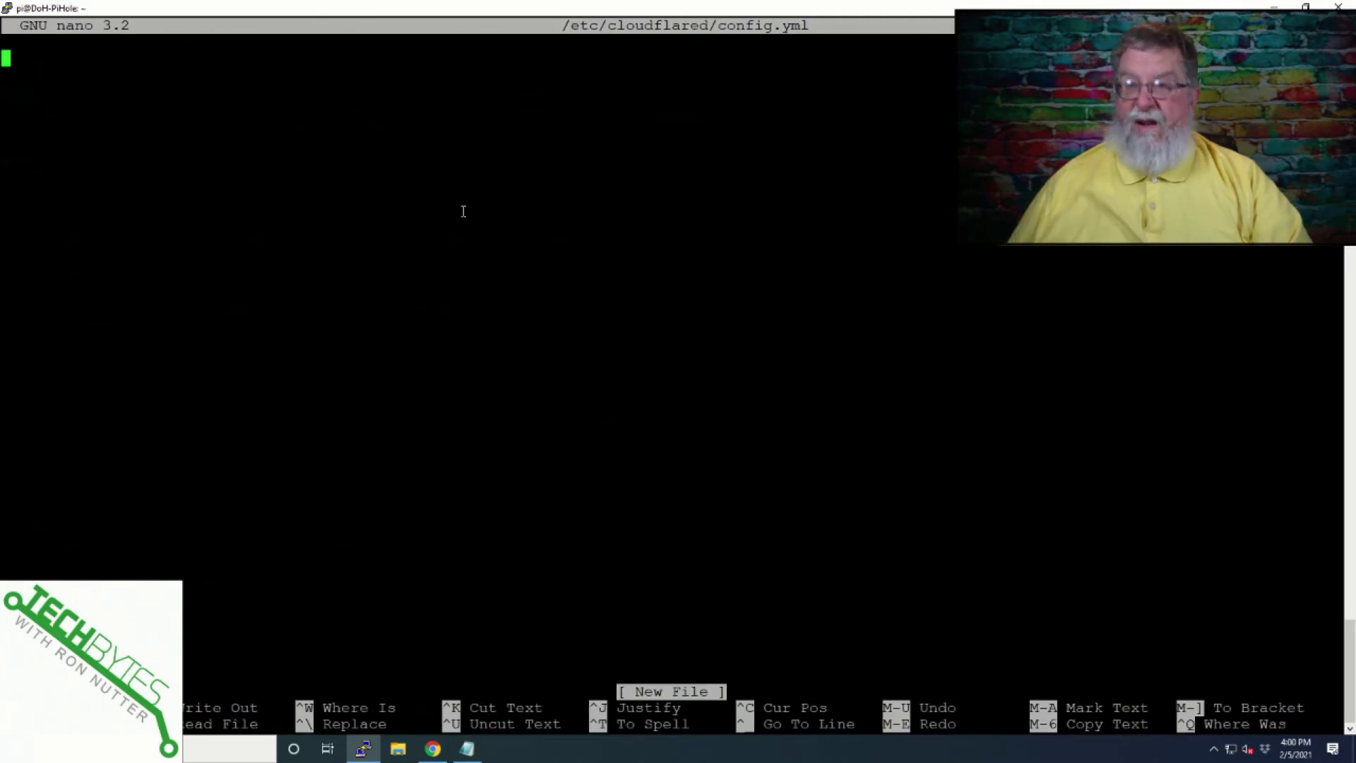
key(alt+Tab)
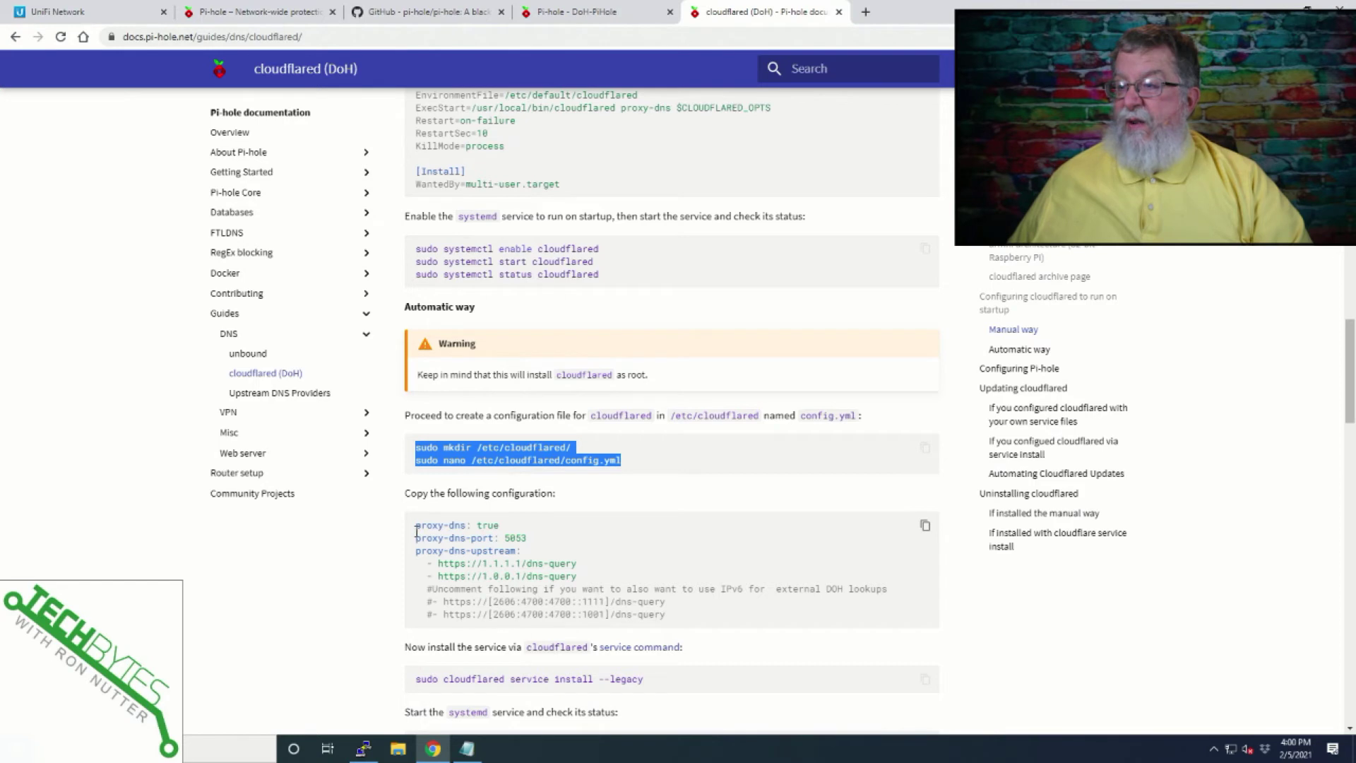
drag(416, 528, 722, 623)
key(ctrl+c)
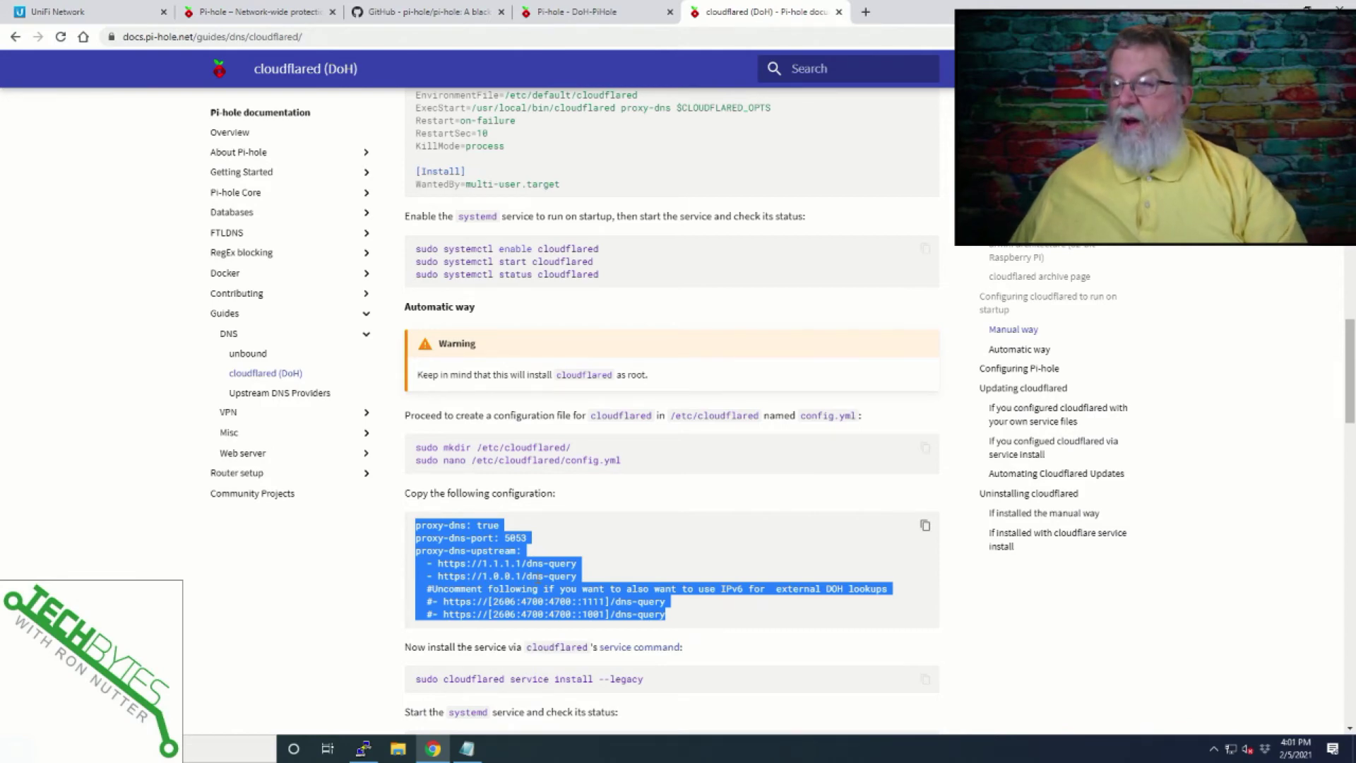
Paste the proxy-dns config (port 5053, upstreams 1.1.1.1 and 1.0.0.1) into config.yml and save it.
key(alt+Tab)
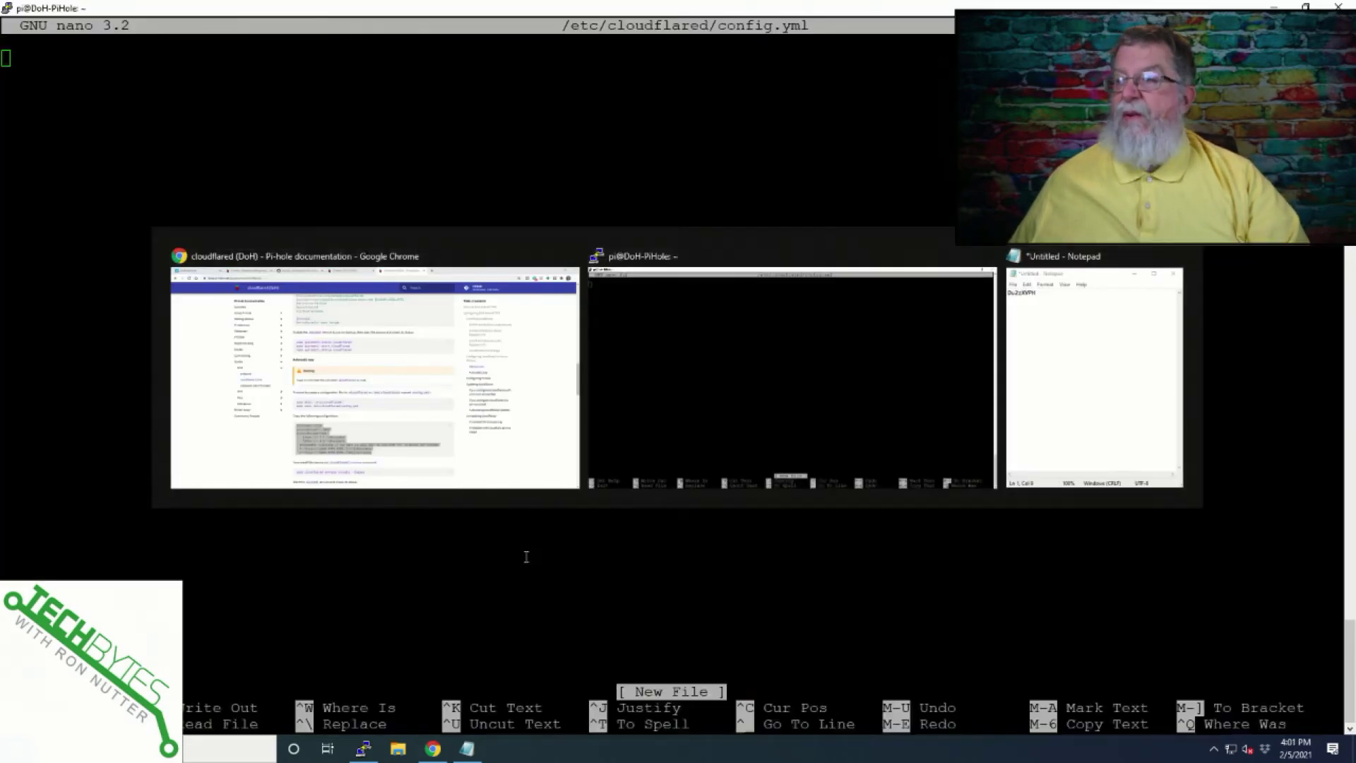
right_click(104, 69)
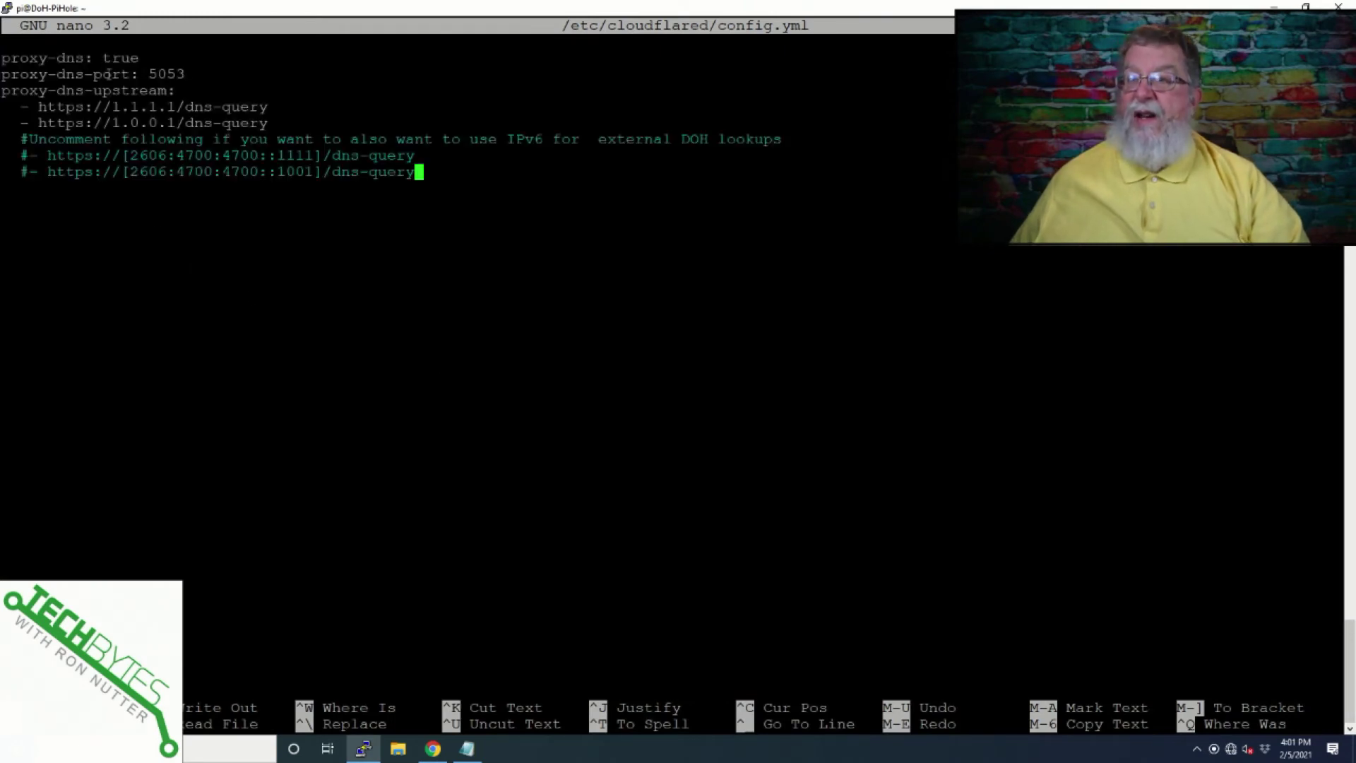
key(Return)
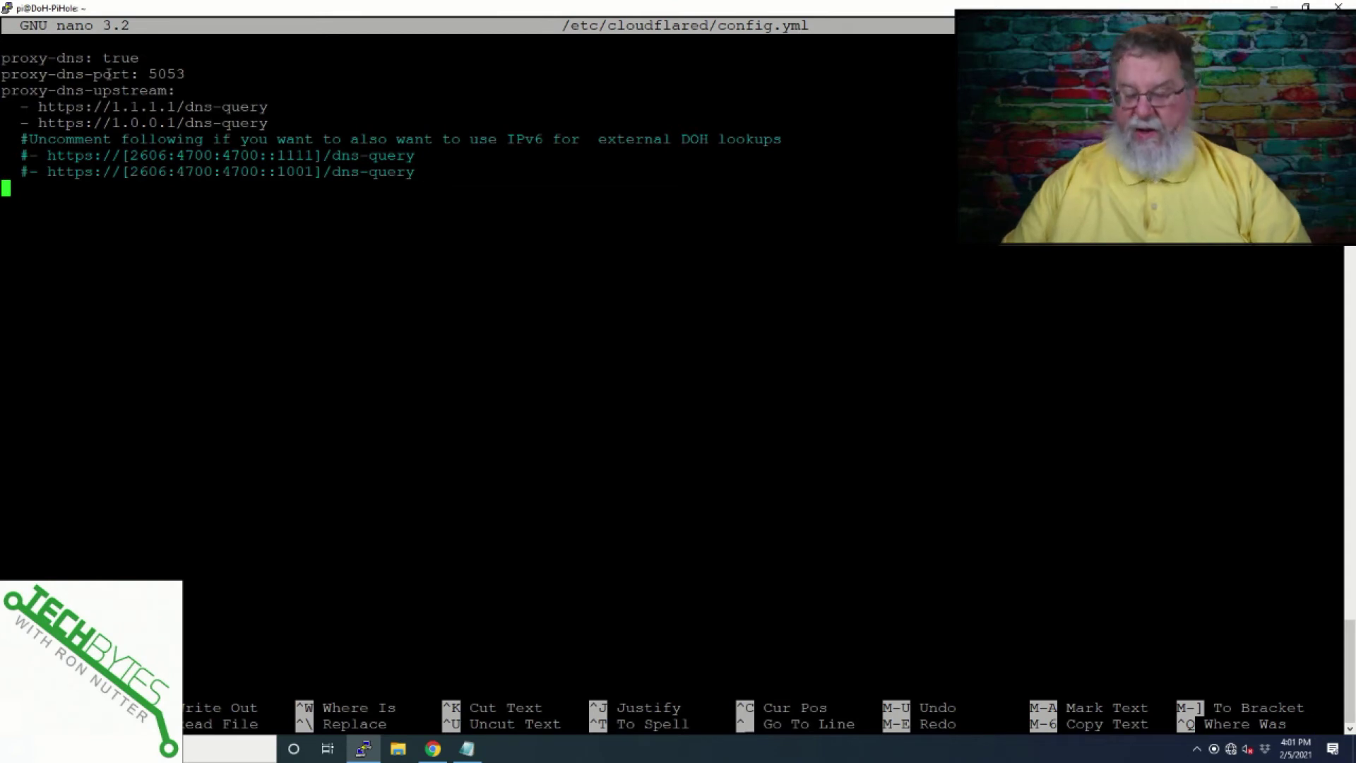
key(alt+Tab)
key(alt+Tab)
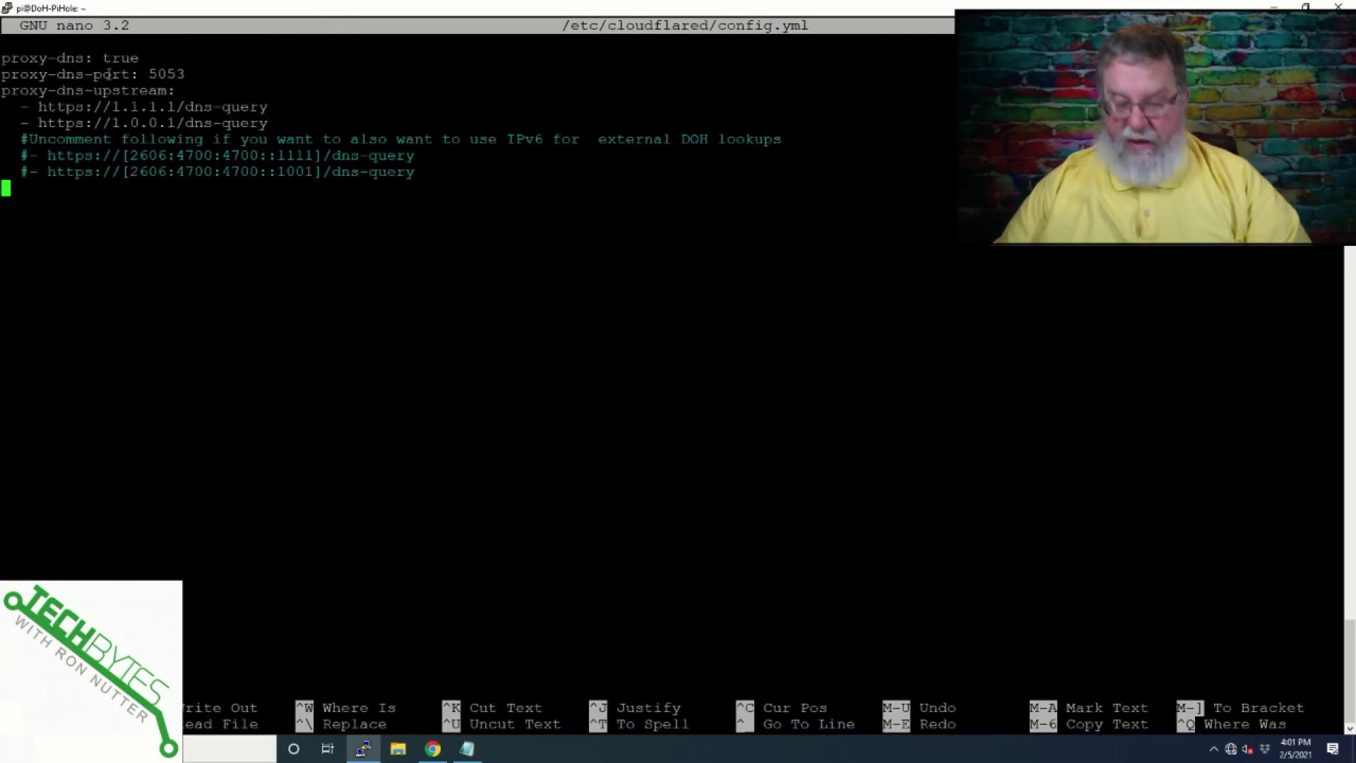
key(ctrl+x)
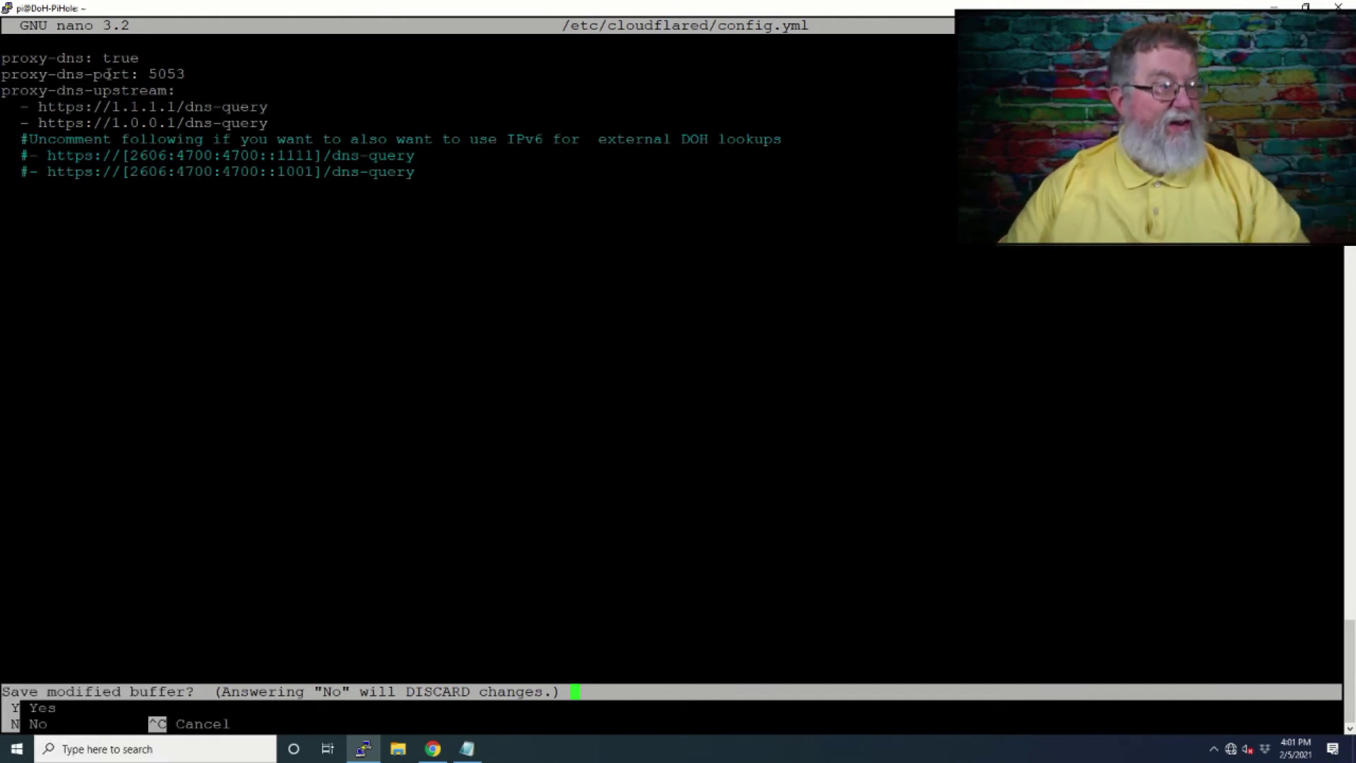
key(y)
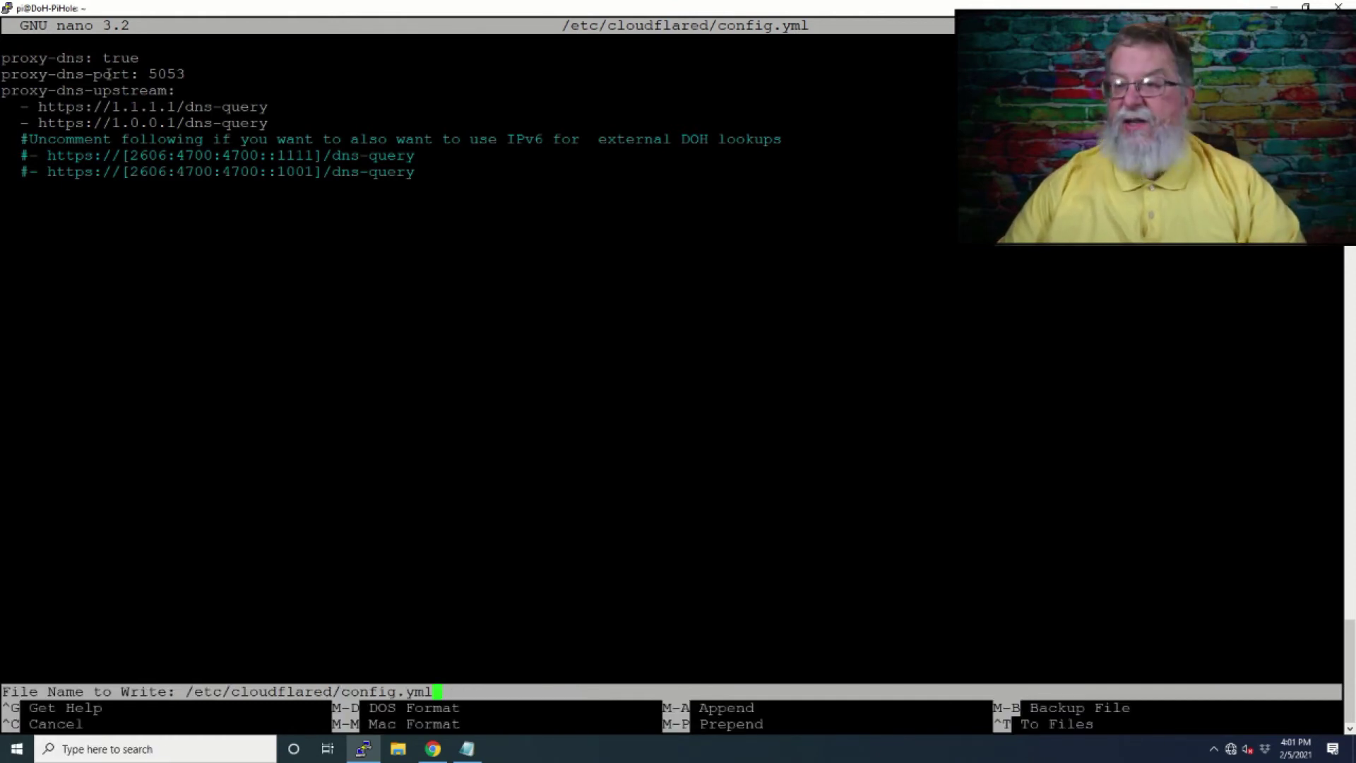
key(Return)
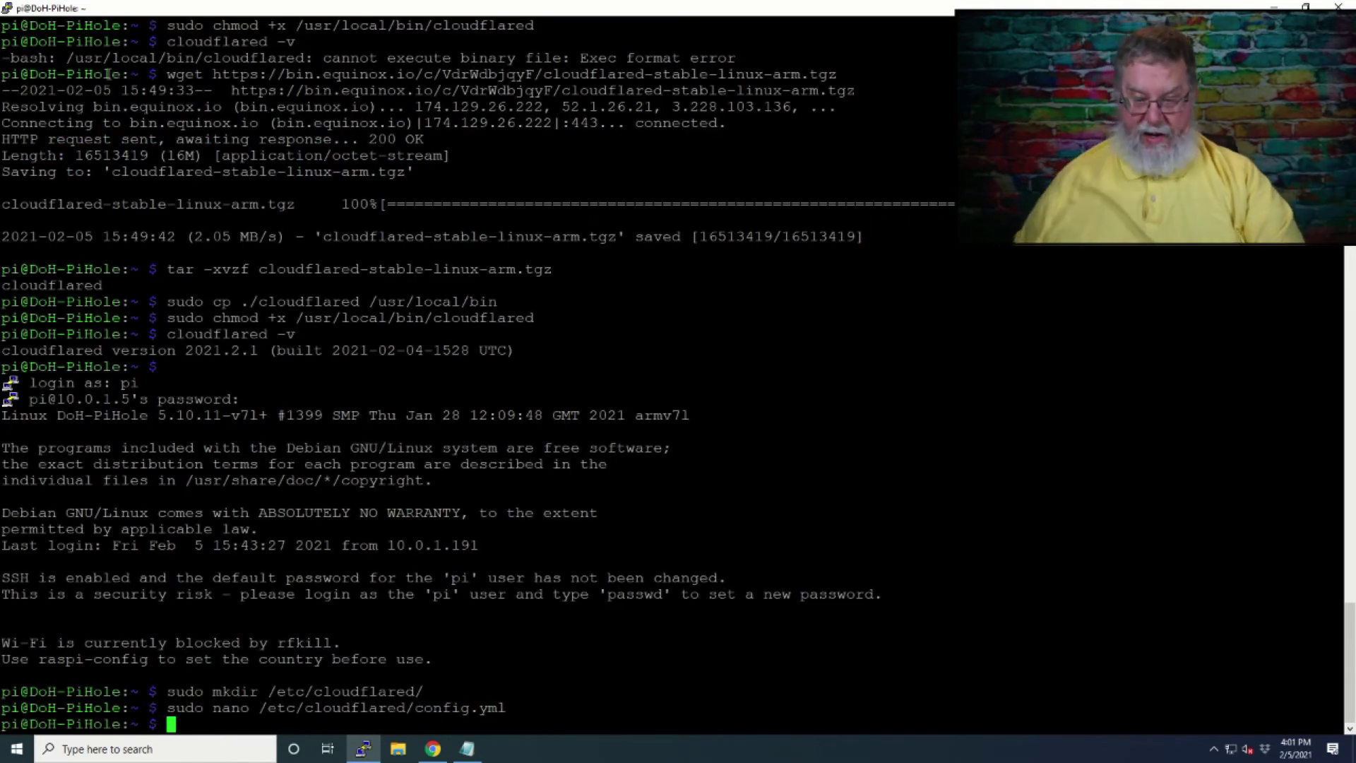
key(alt+Tab)
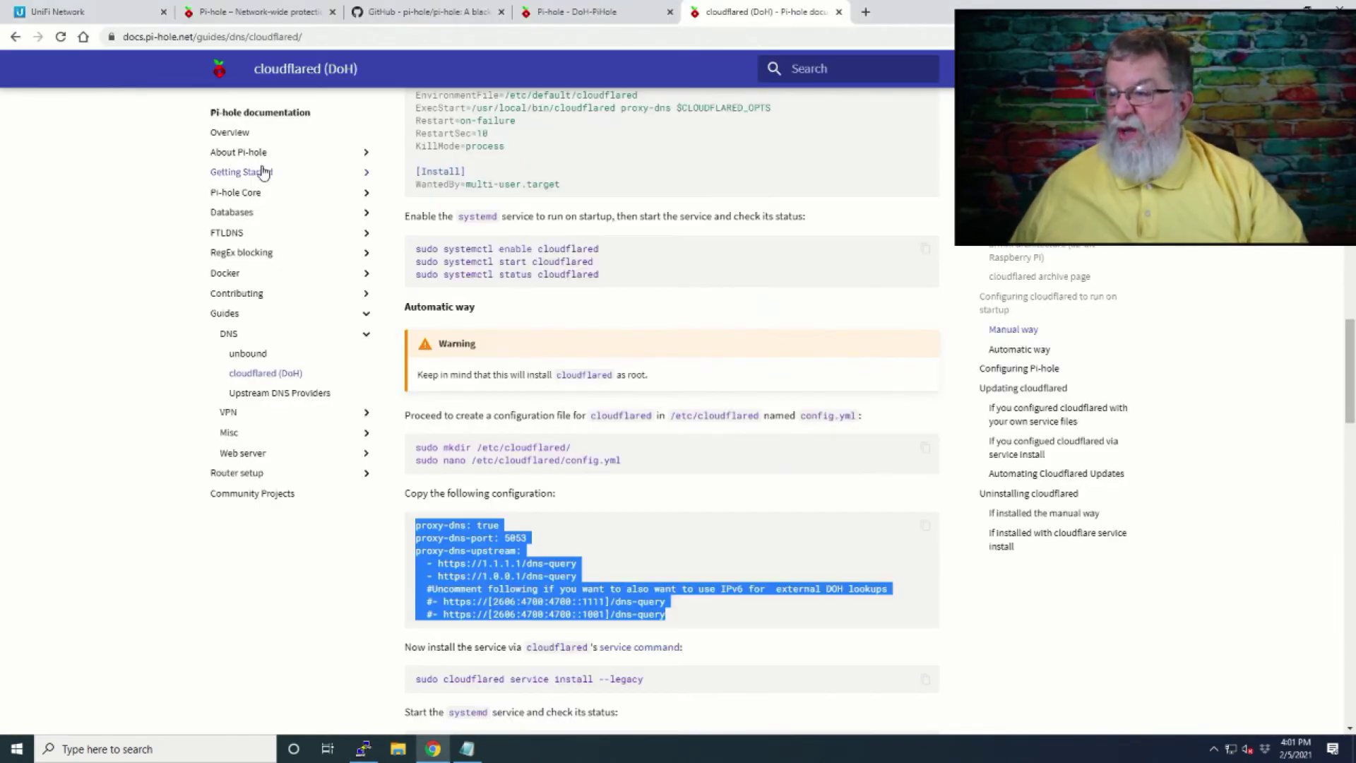
scroll(515, 324, down, 4)
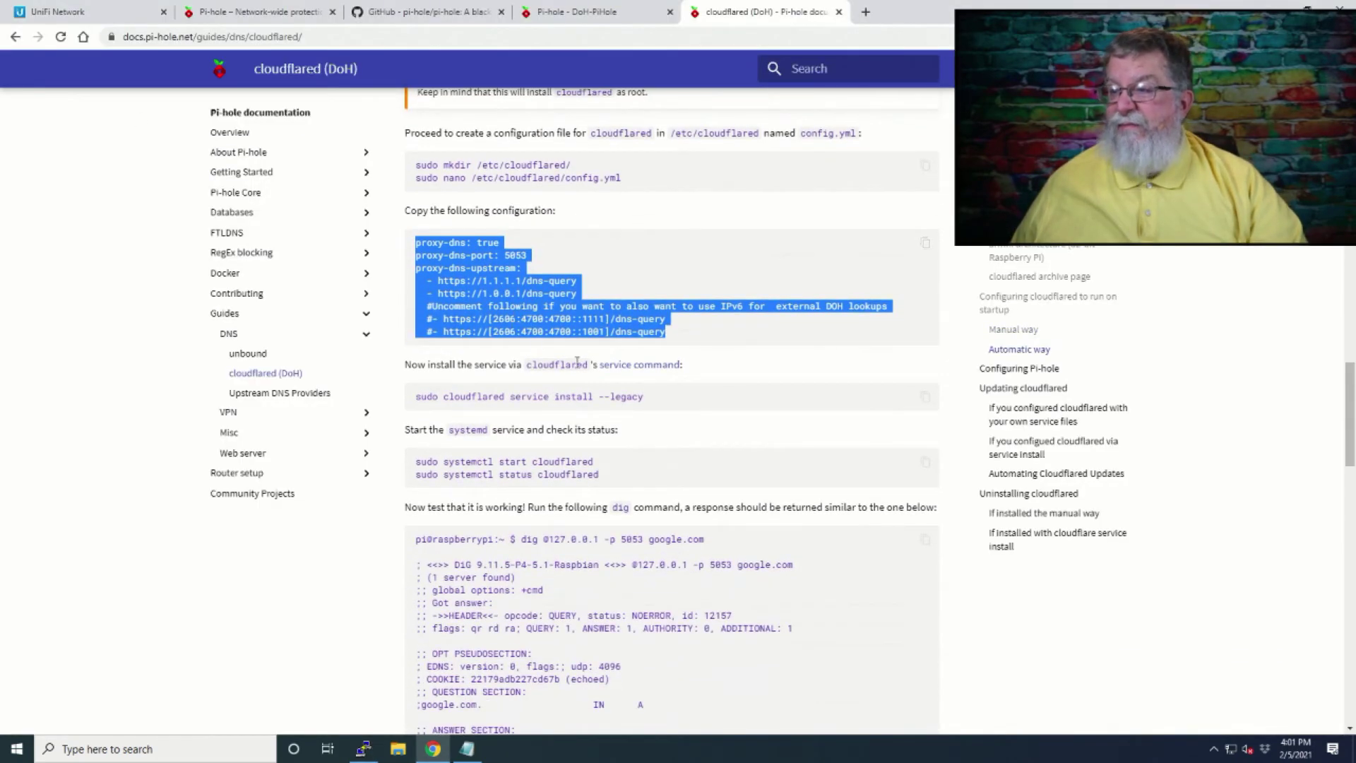
Run 'sudo cloudflared service install --legacy' on the Pi, copied from the guide.
drag(643, 398, 414, 396)
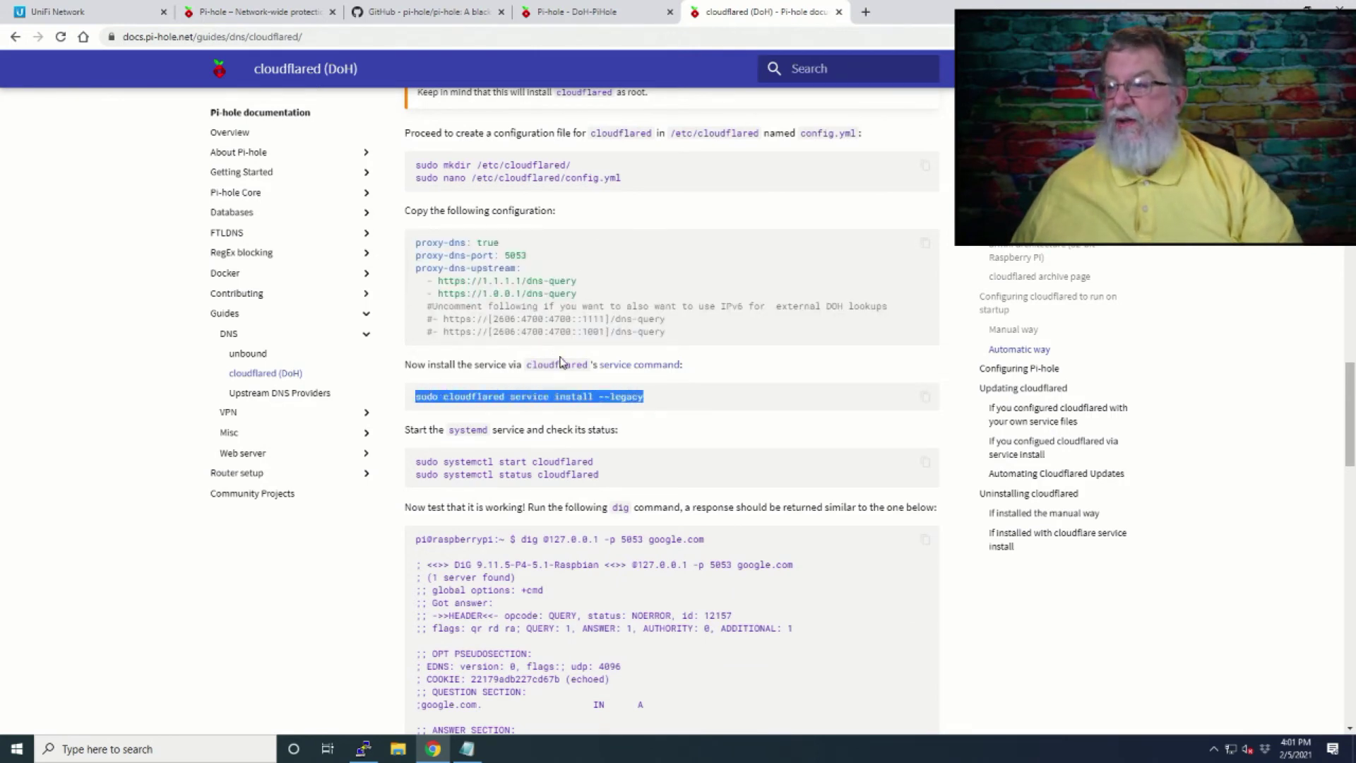
key(alt+Tab)
right_click(579, 346)
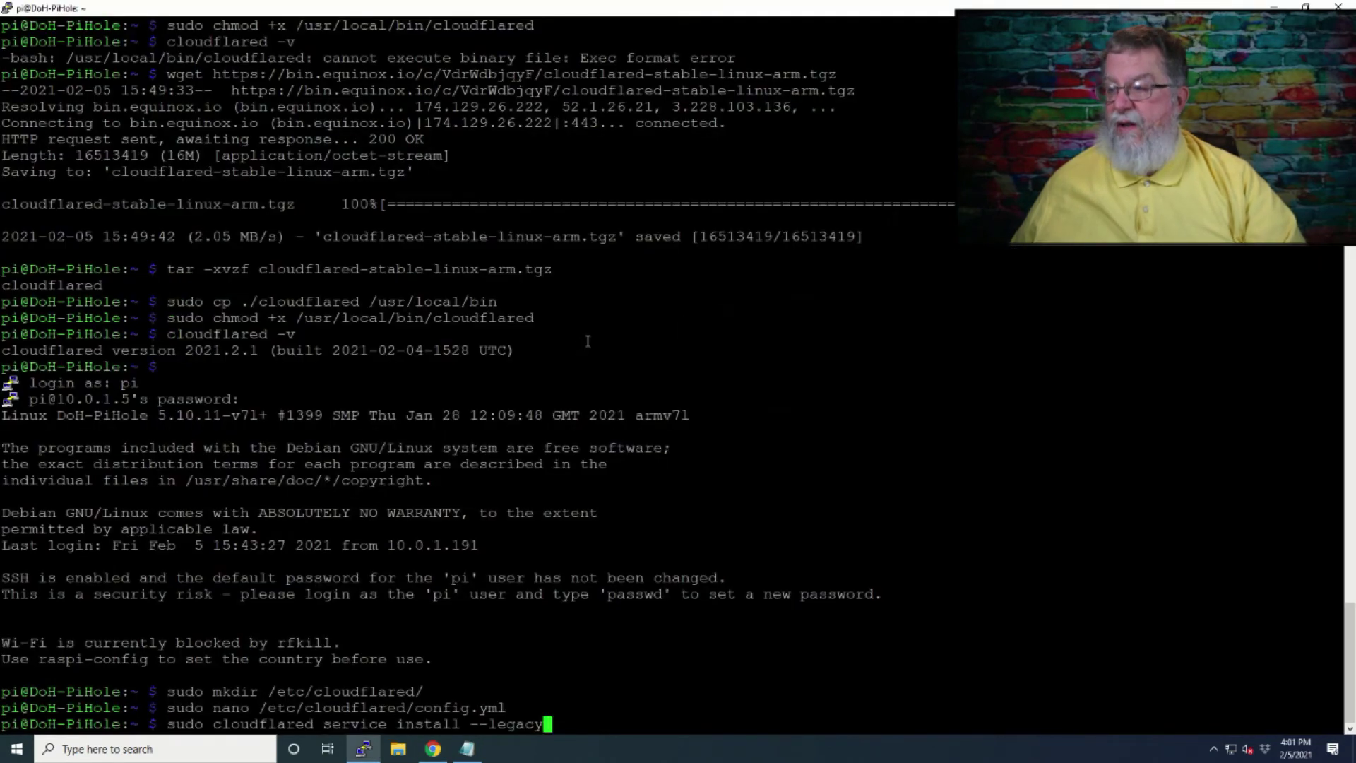
key(Return)
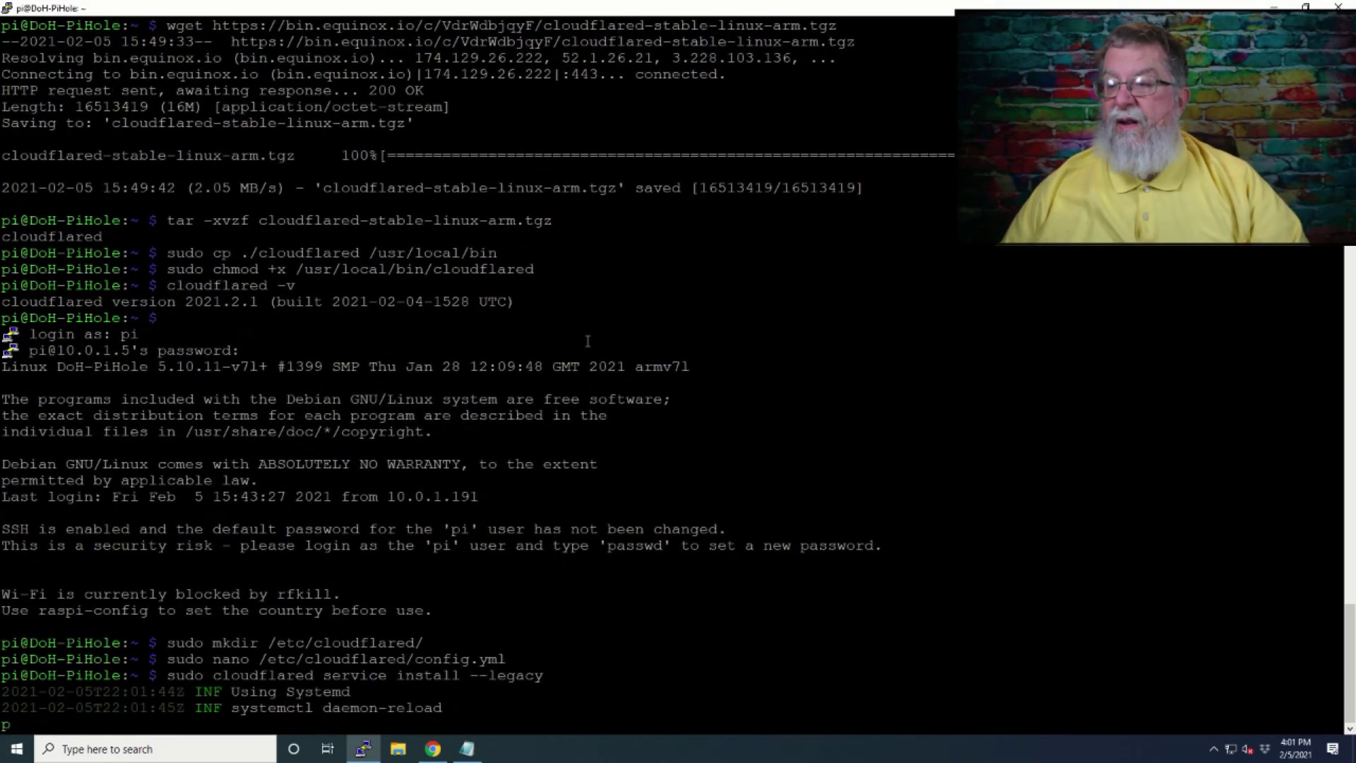
key(alt+Tab)
Start the cloudflared service and confirm its status shows active (running).
drag(607, 479, 415, 466)
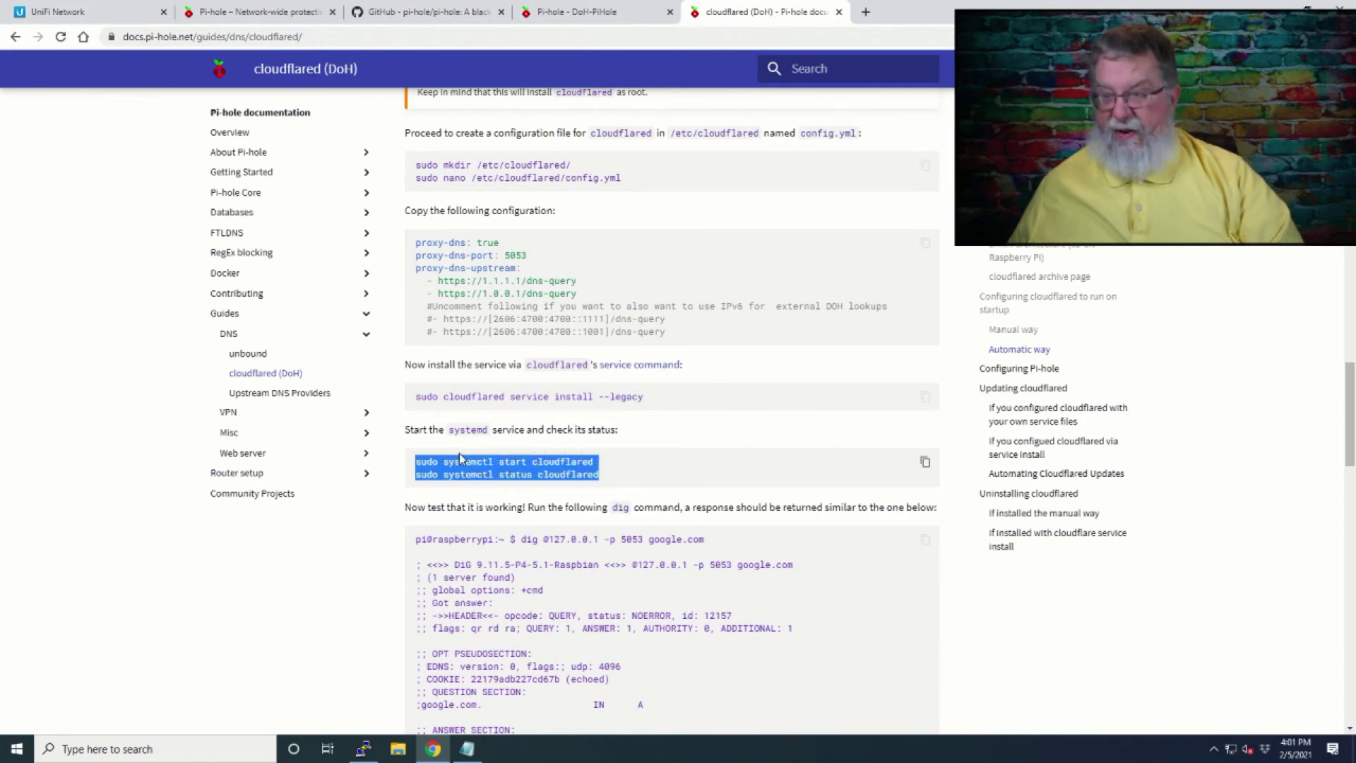
key(alt+Tab)
right_click(605, 423)
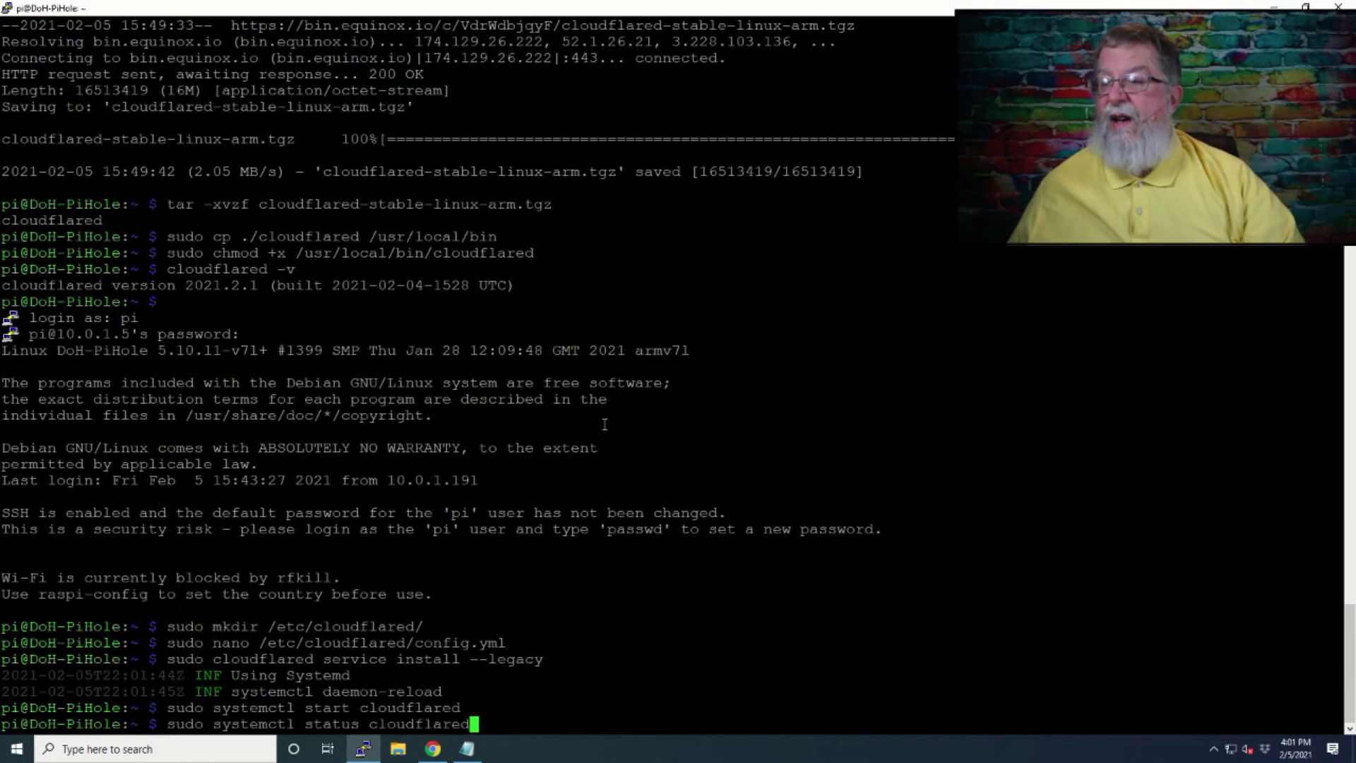
key(Return)
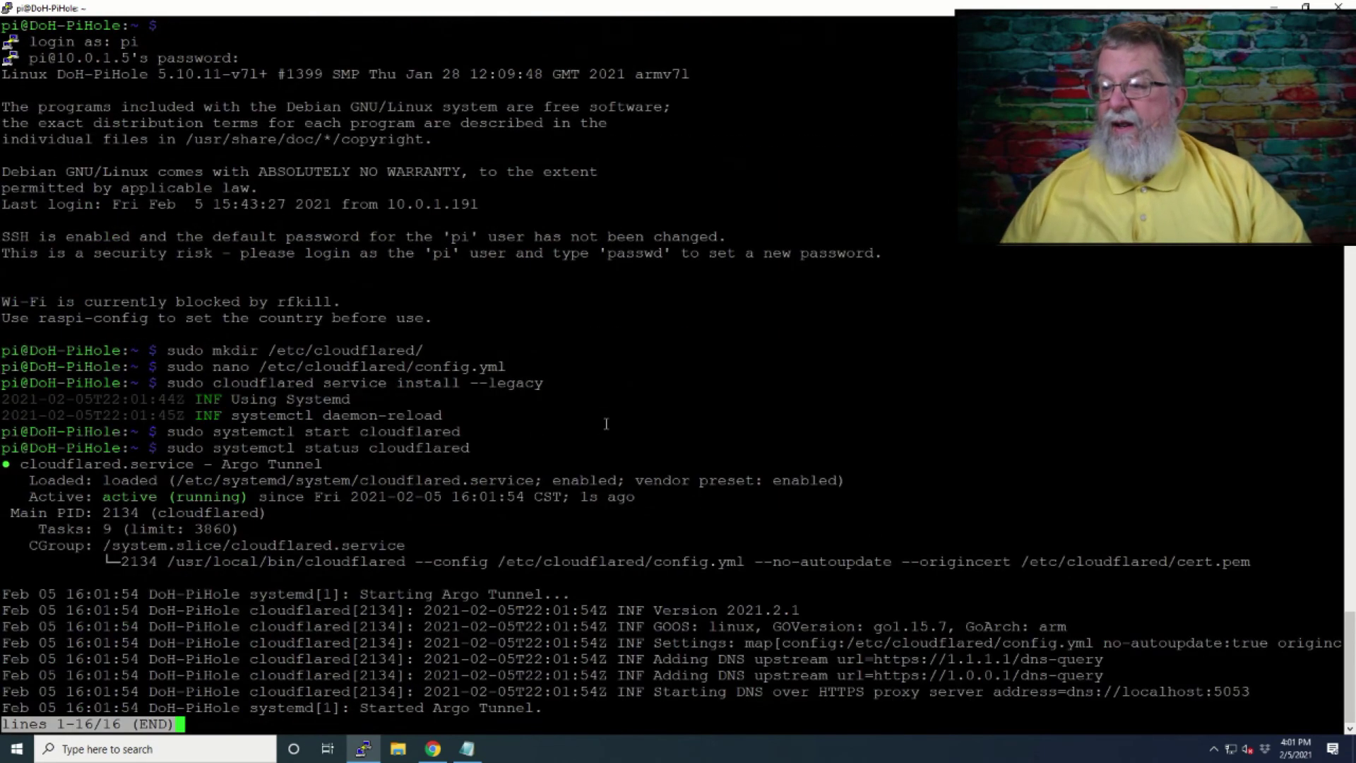
key(alt+Tab)
scroll(606, 424, down, 2)
drag(704, 398, 523, 397)
key(ctrl+c)
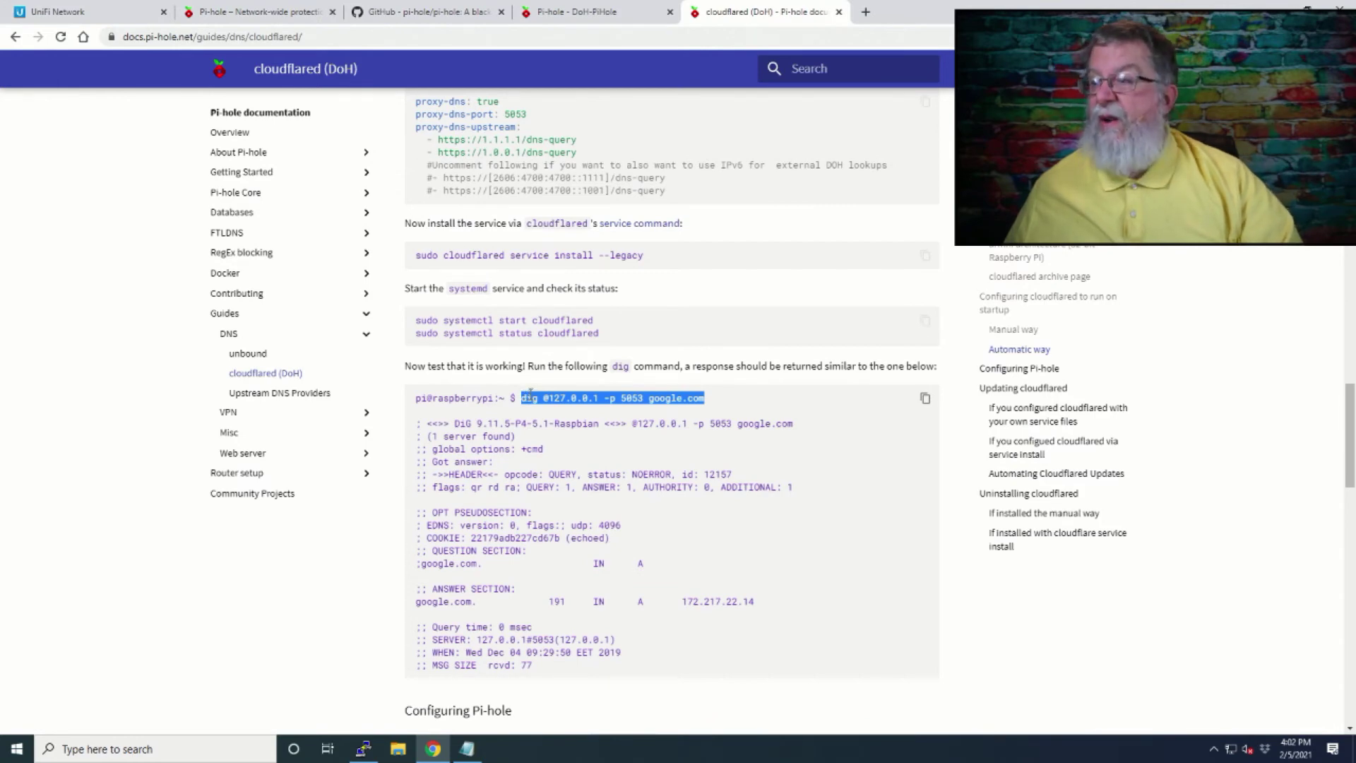
key(alt+Tab)
right_click(649, 366)
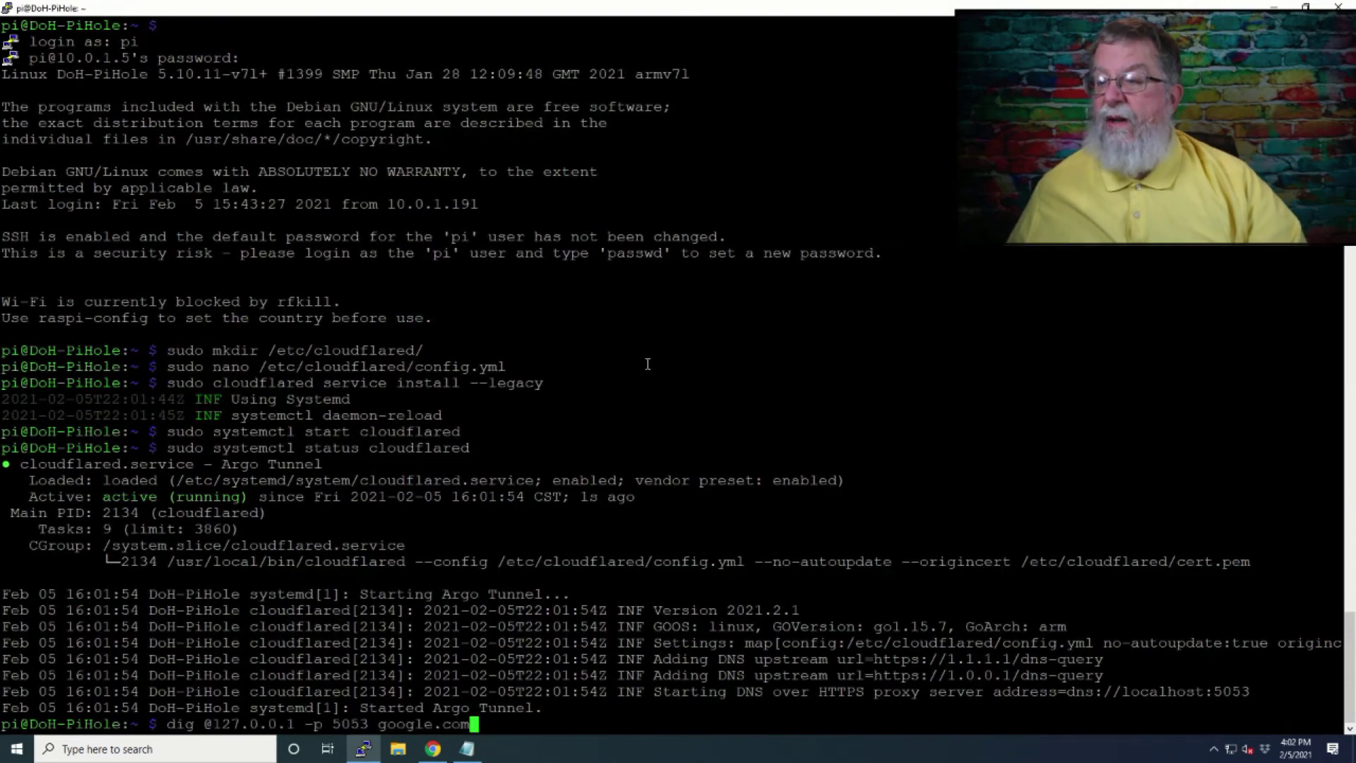
key(Return)
key(alt+Tab)
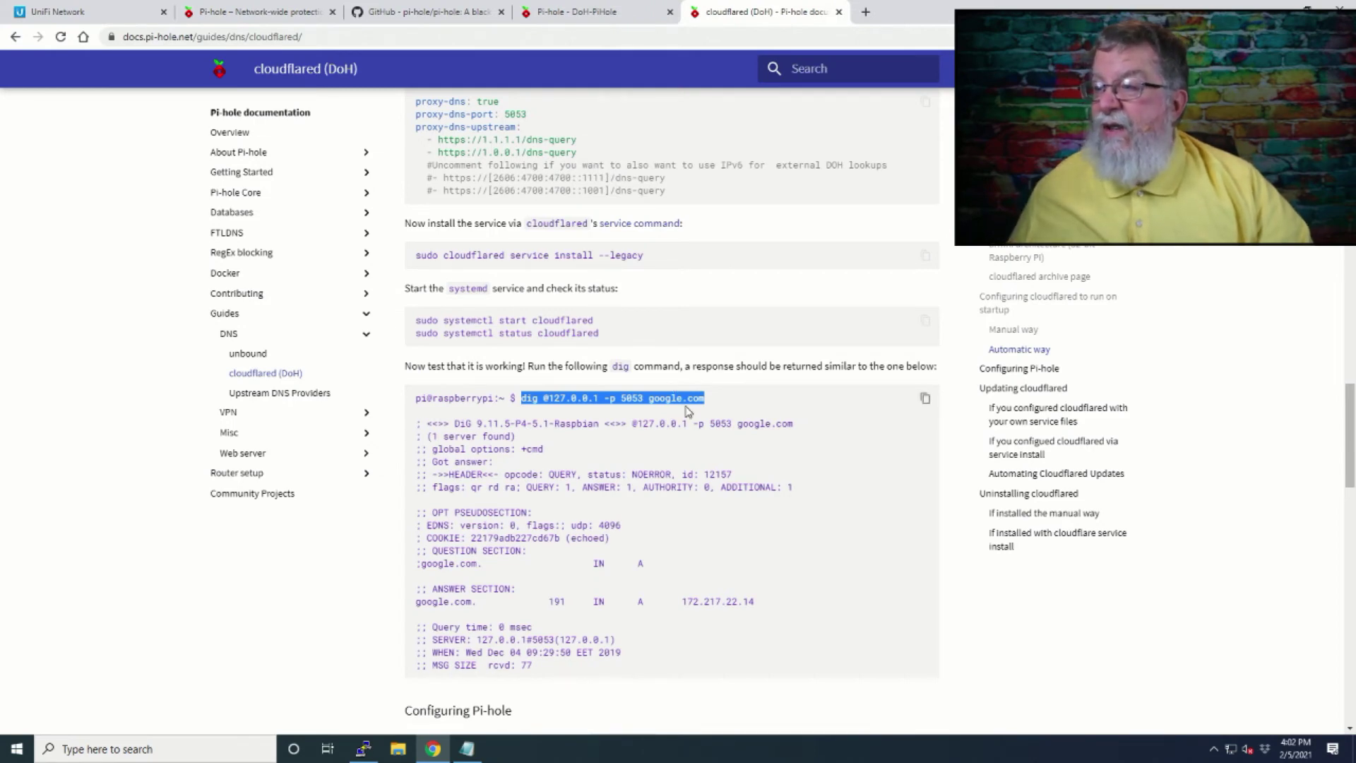
key(alt+Tab)
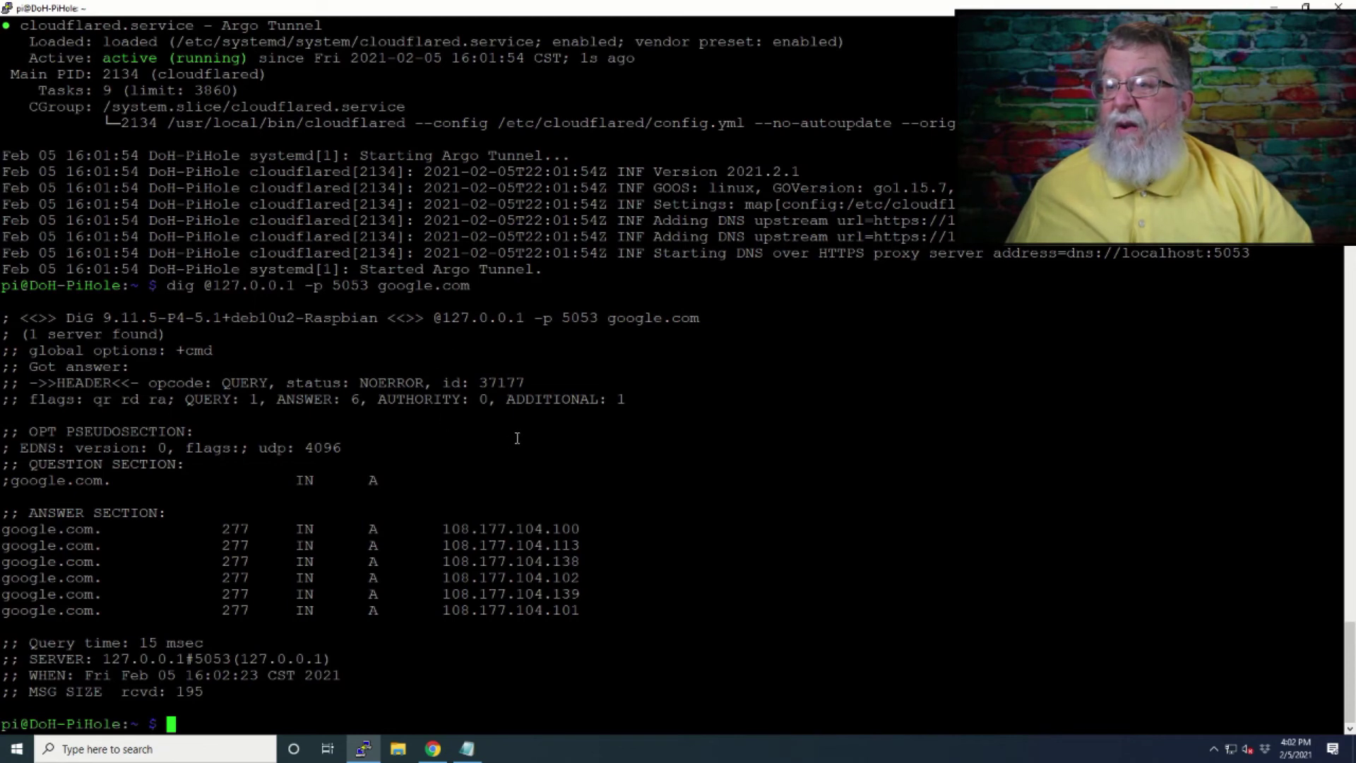
key(alt+Tab)
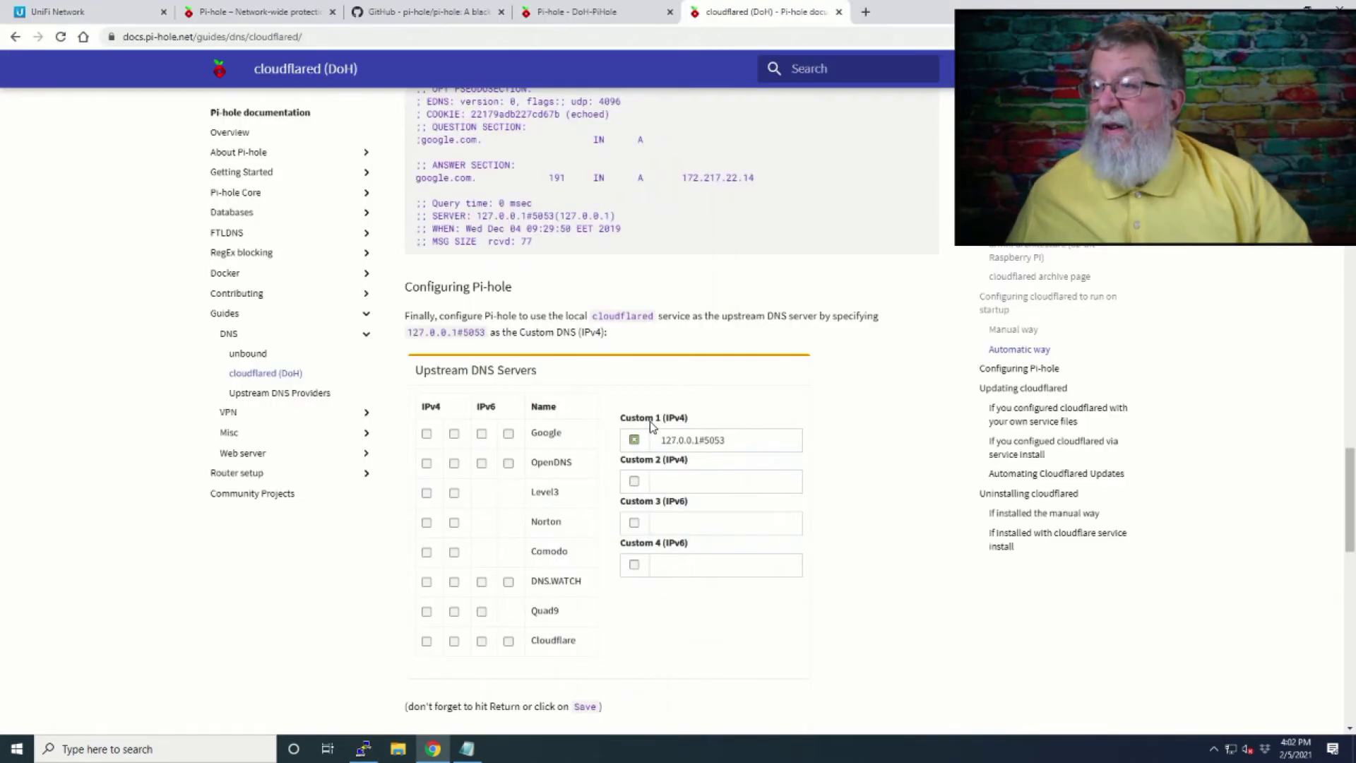
scroll(652, 424, down, 3)
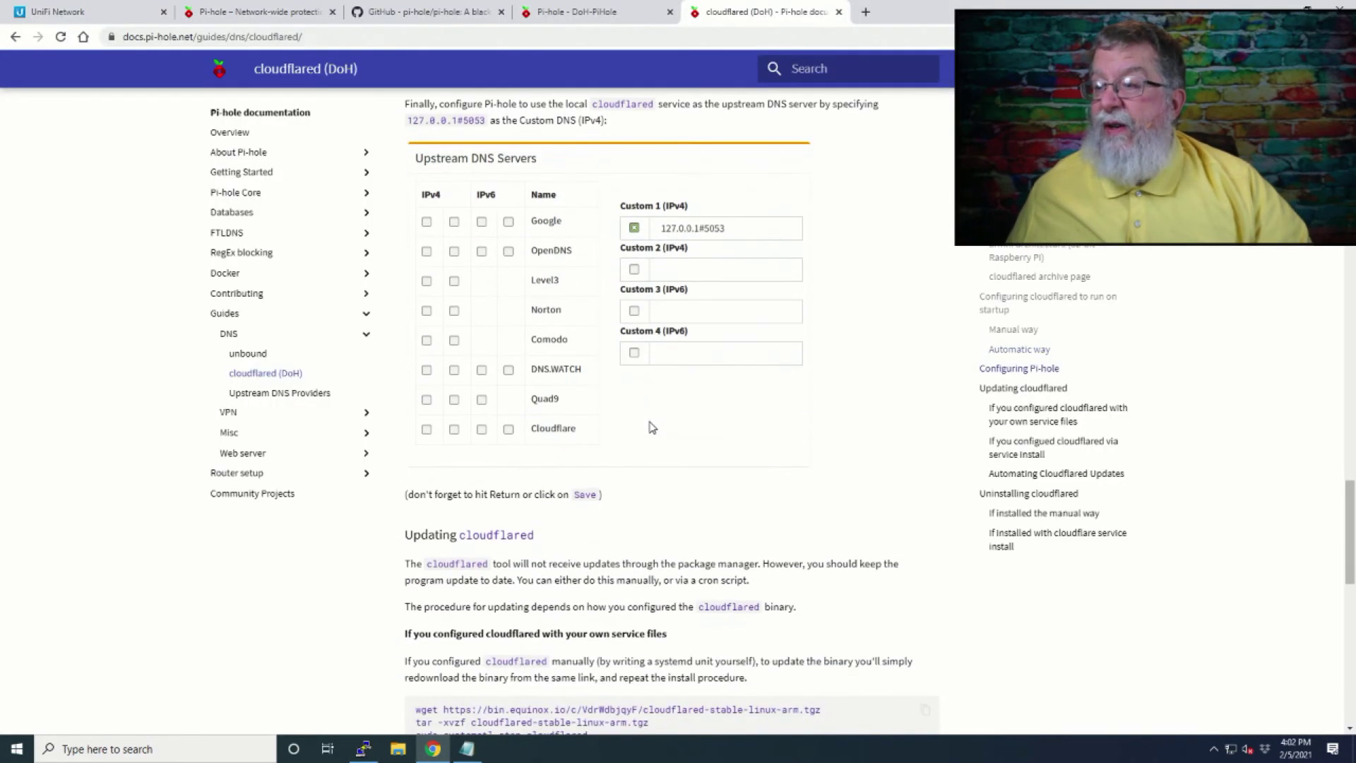
scroll(648, 420, up, 9)
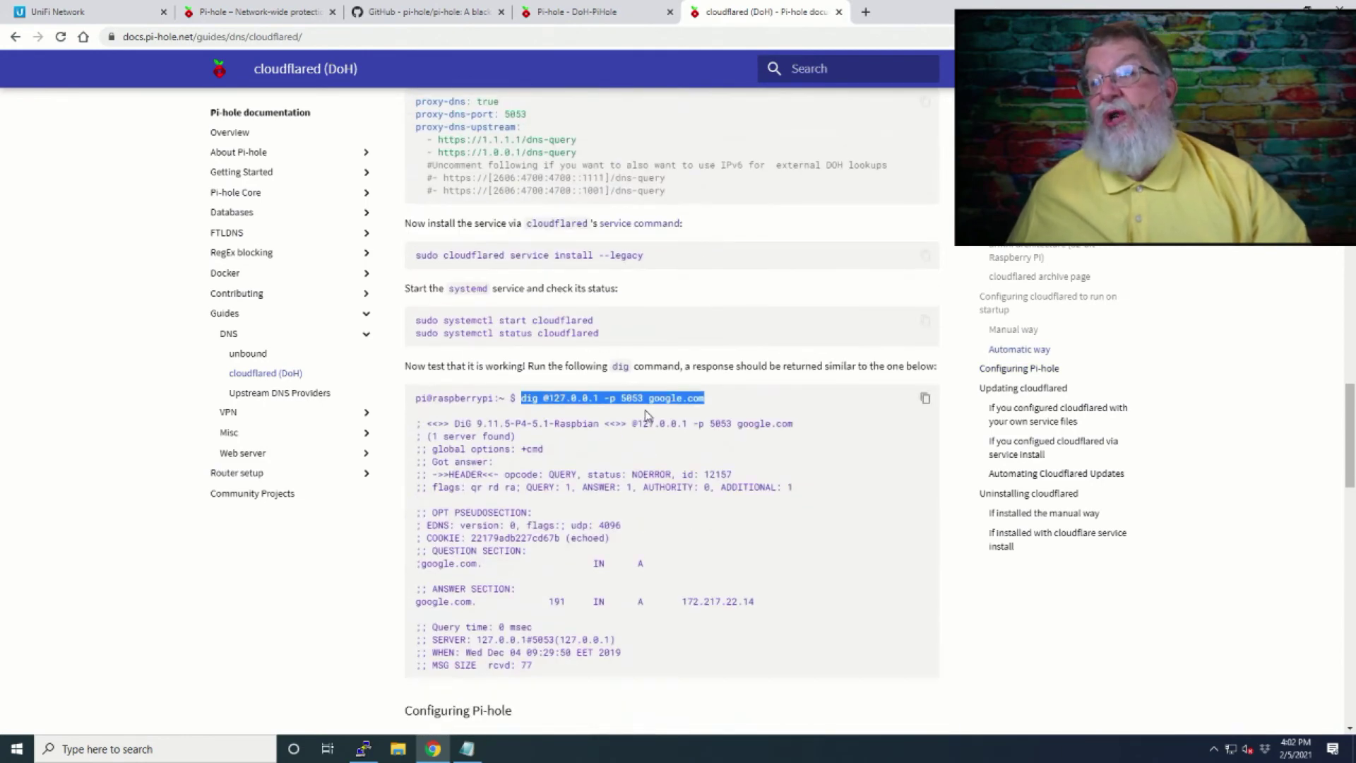
scroll(647, 415, down, 3)
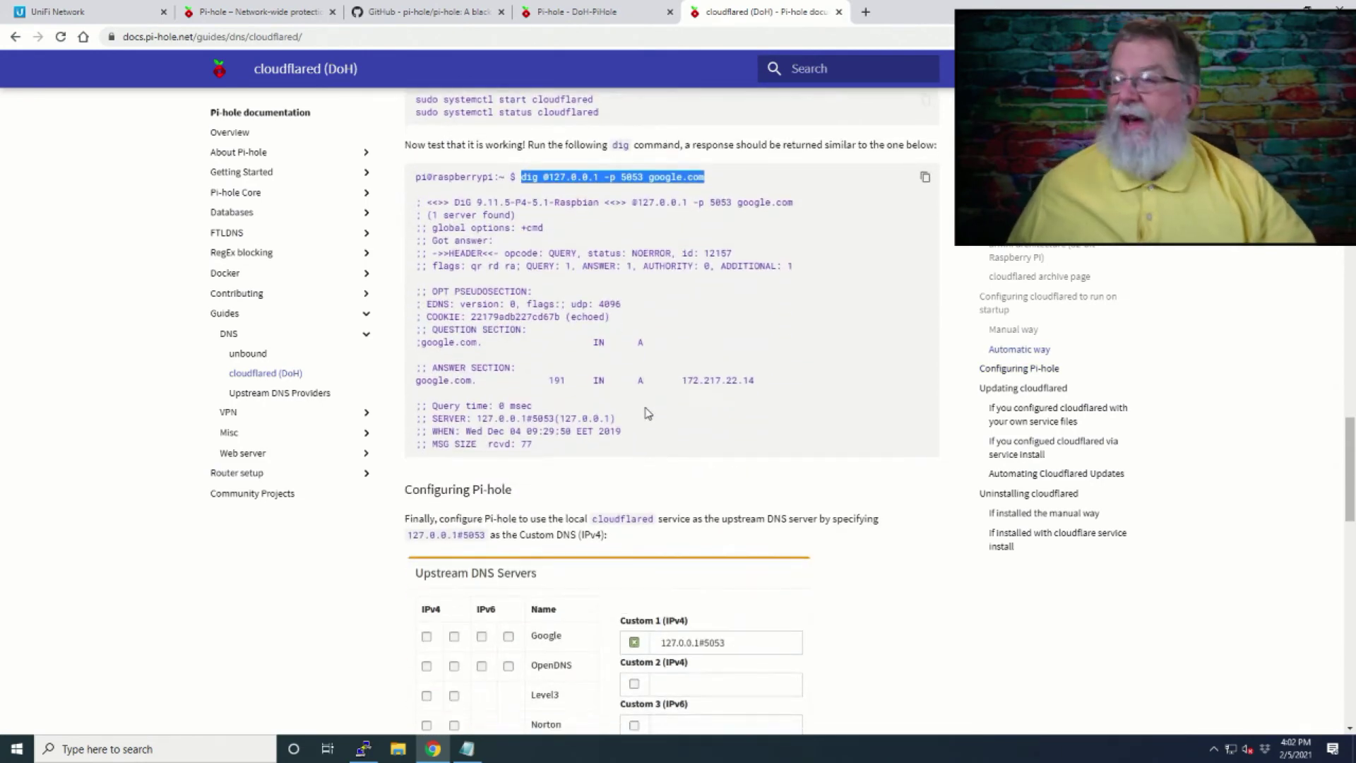
scroll(650, 413, down, 4)
scroll(650, 411, down, 4)
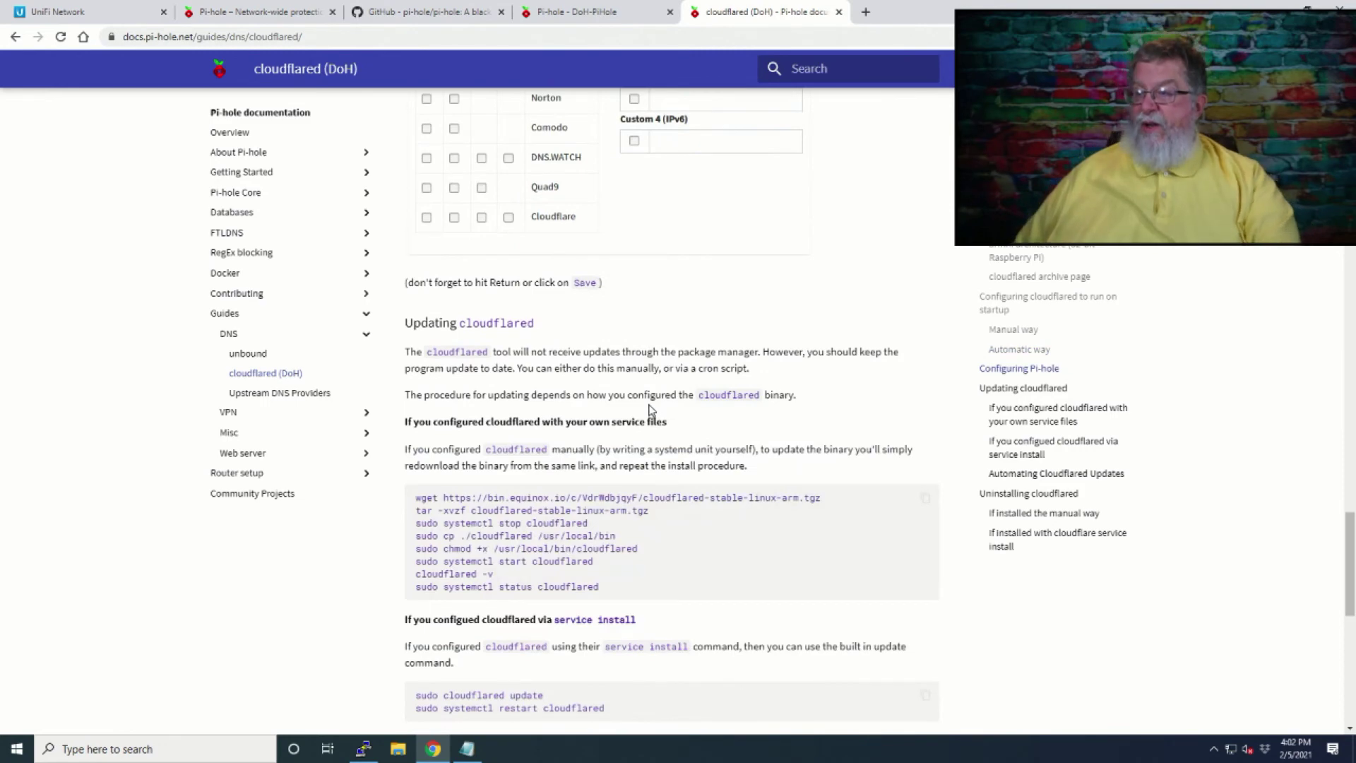
scroll(650, 410, down, 3)
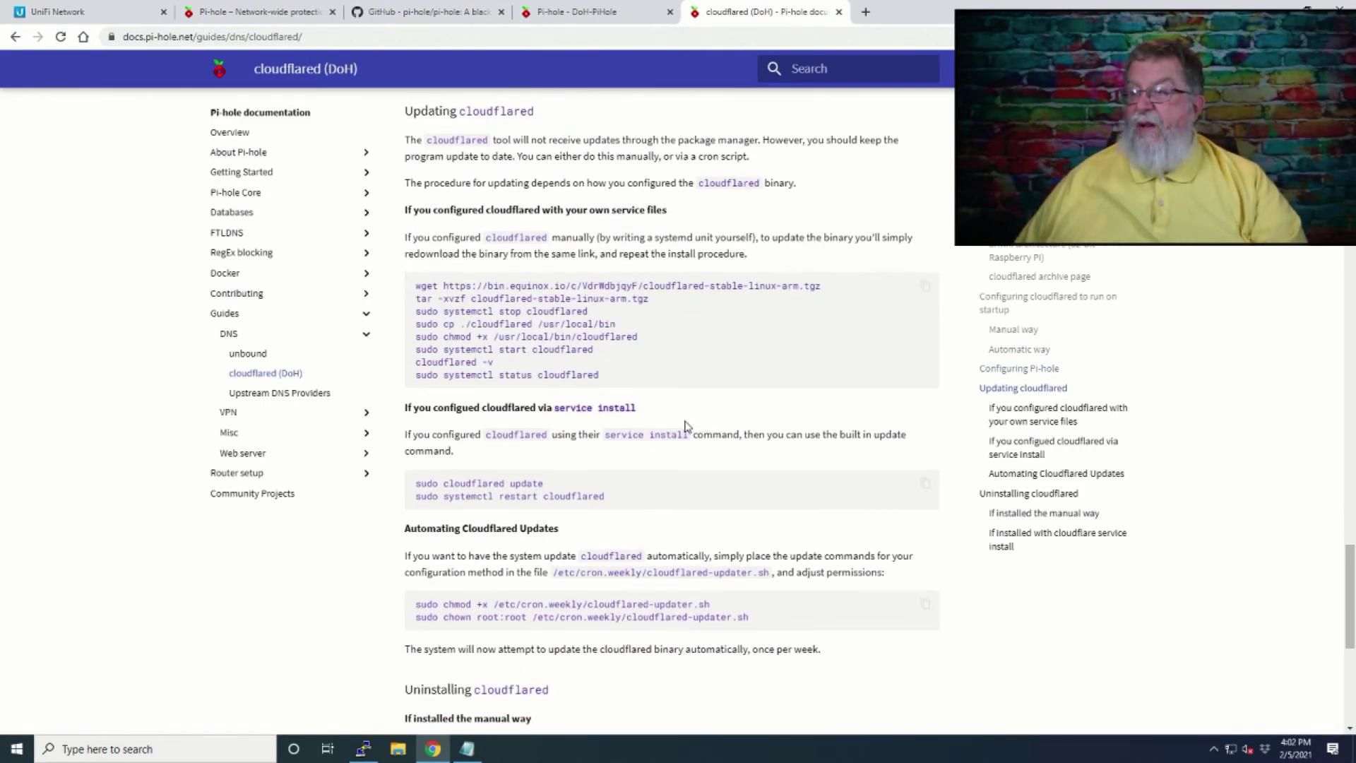
scroll(673, 410, up, 3)
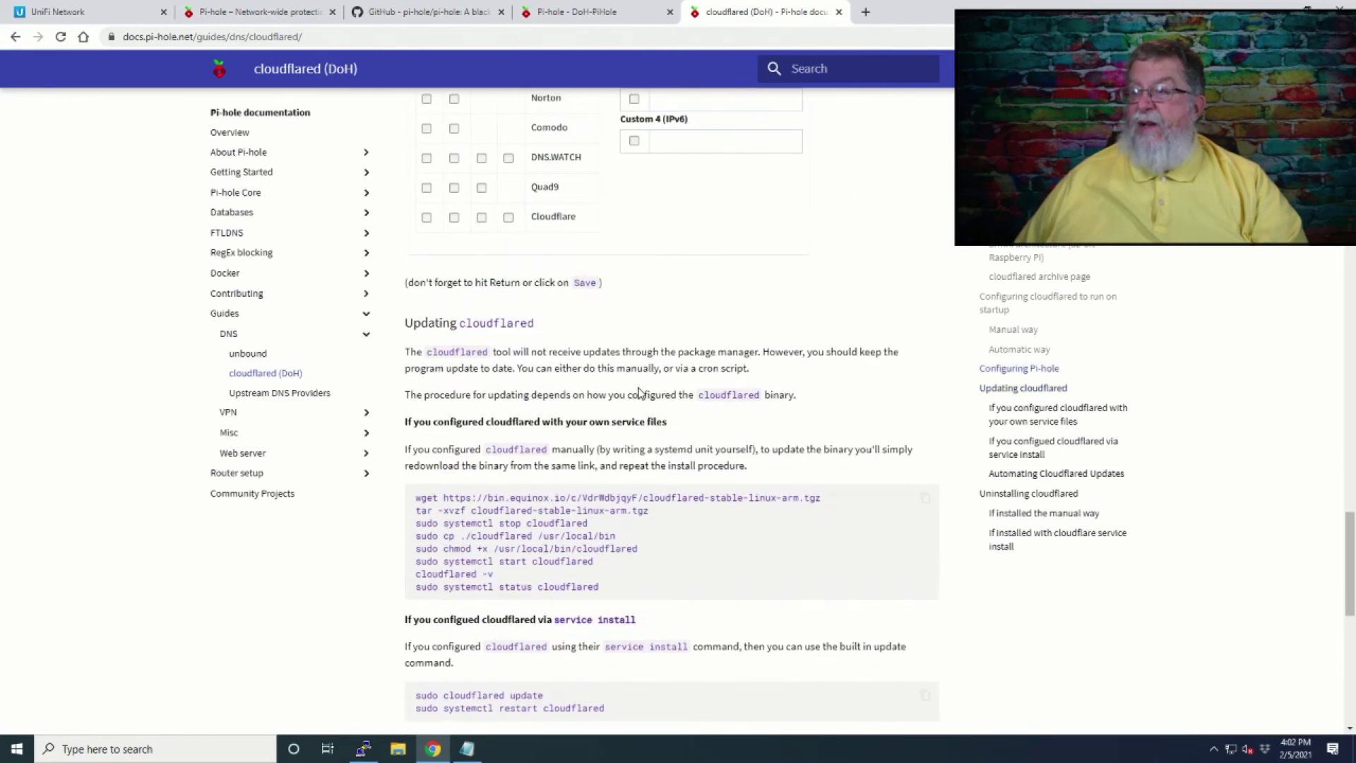
scroll(639, 393, up, 10)
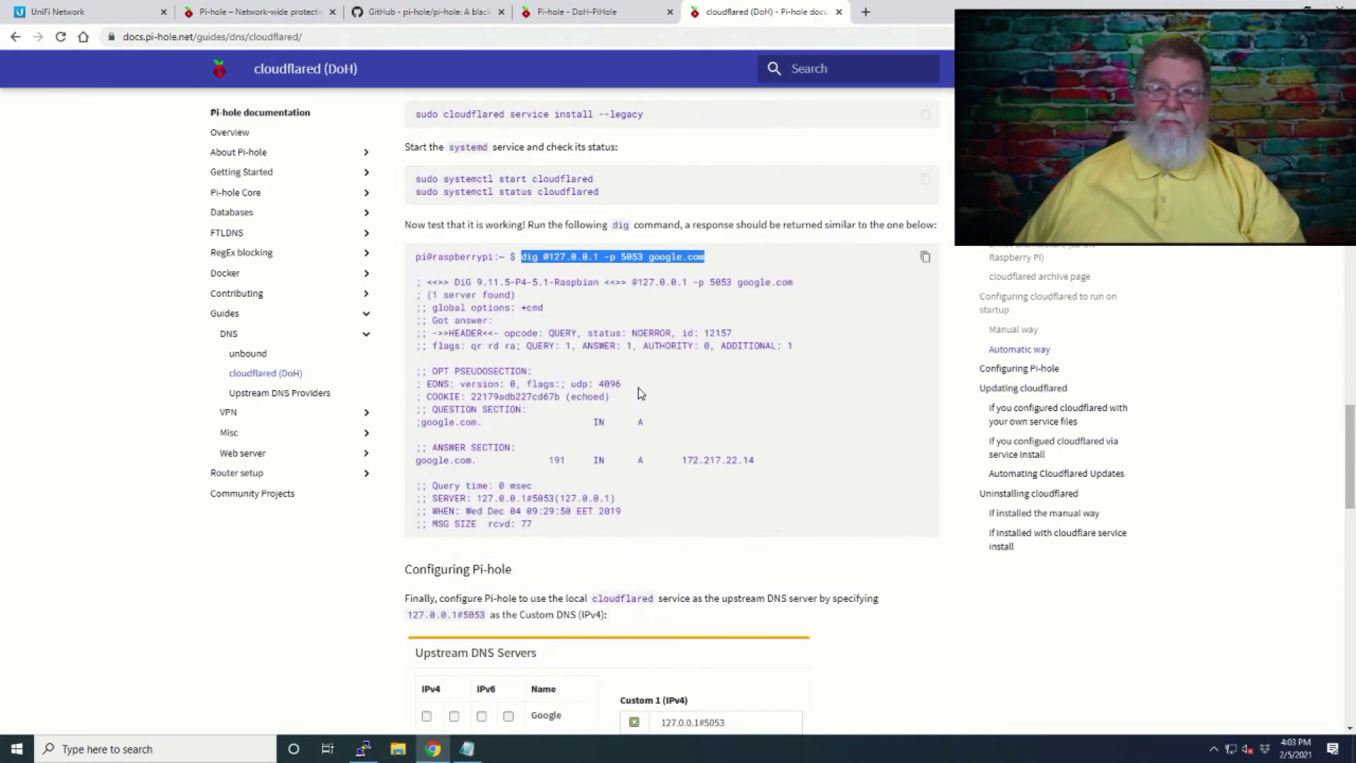
scroll(639, 387, up, 3)
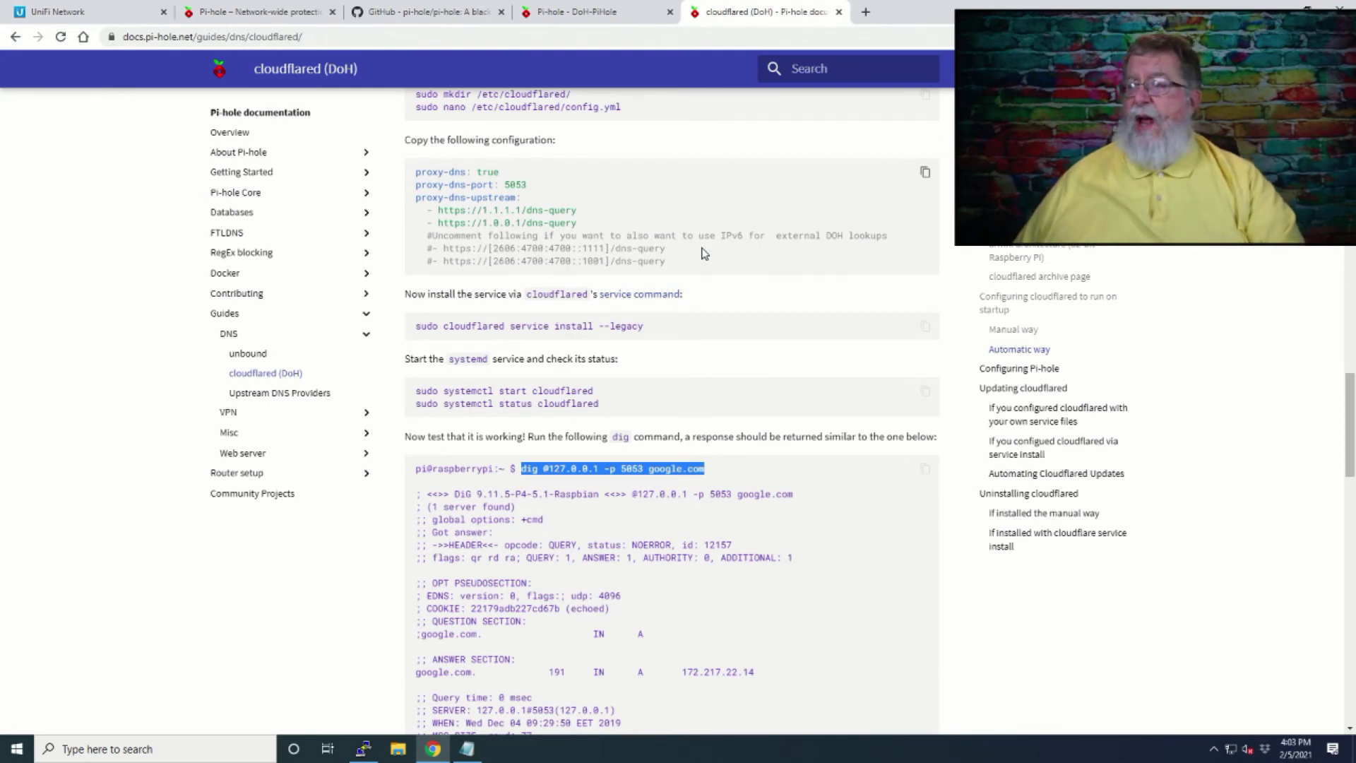
scroll(715, 281, down, 2)
scroll(714, 281, down, 2)
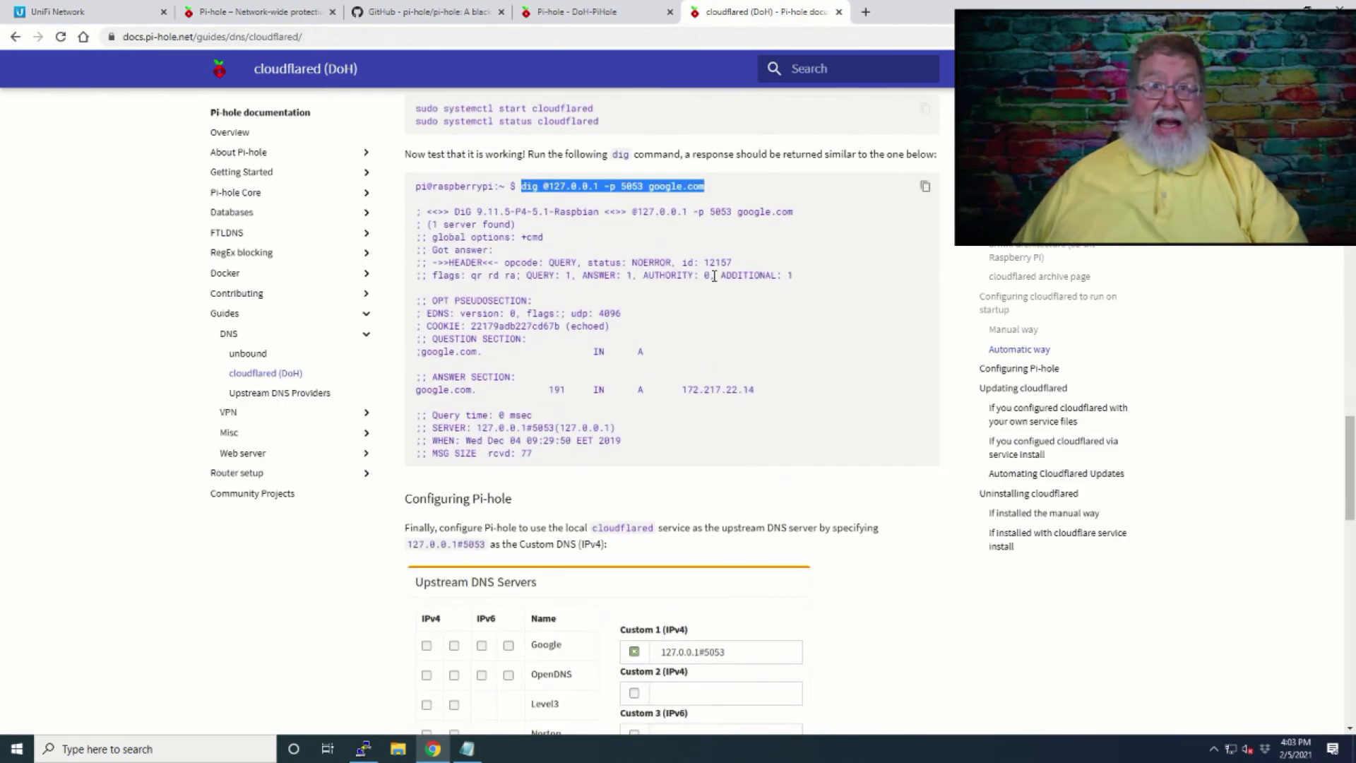
Show the Pi-hole dashboard, load google.com in a new tab, then review the new queries.
click(614, 16)
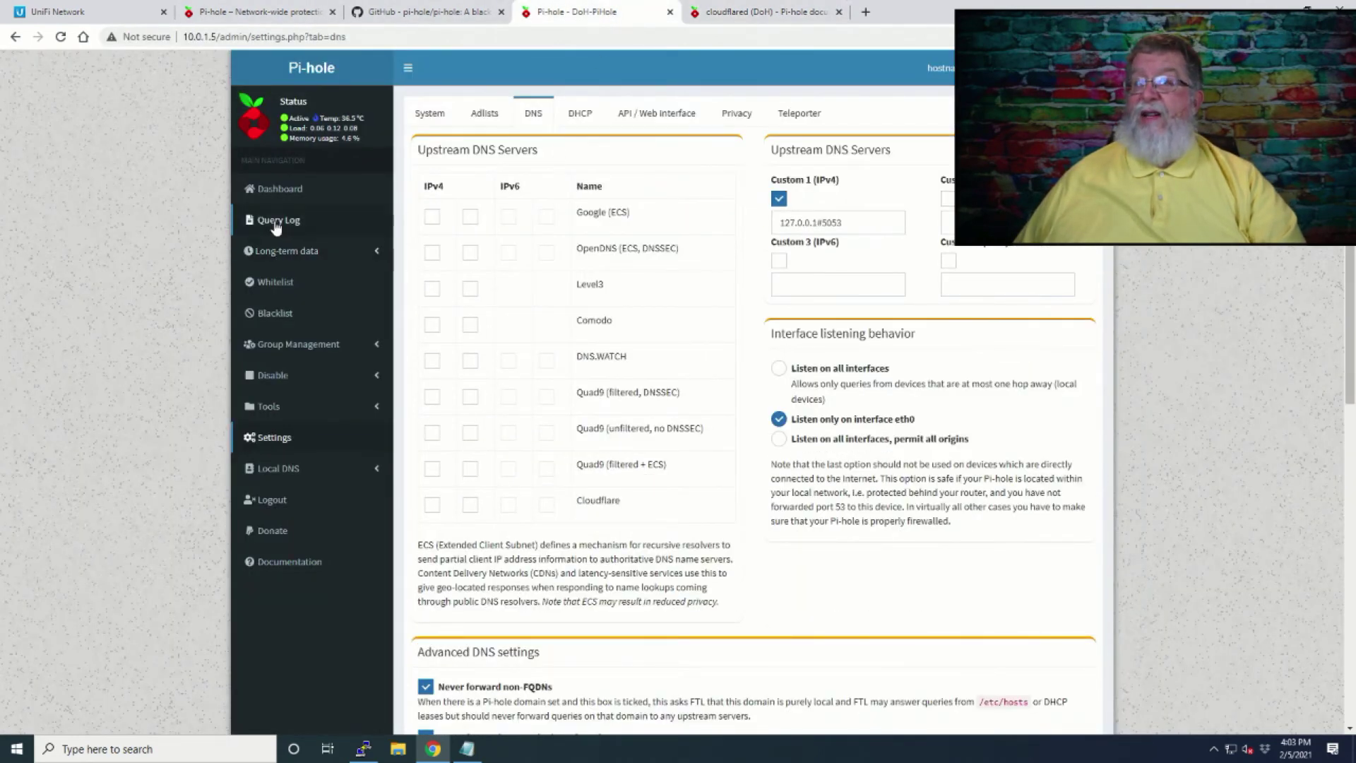
click(279, 189)
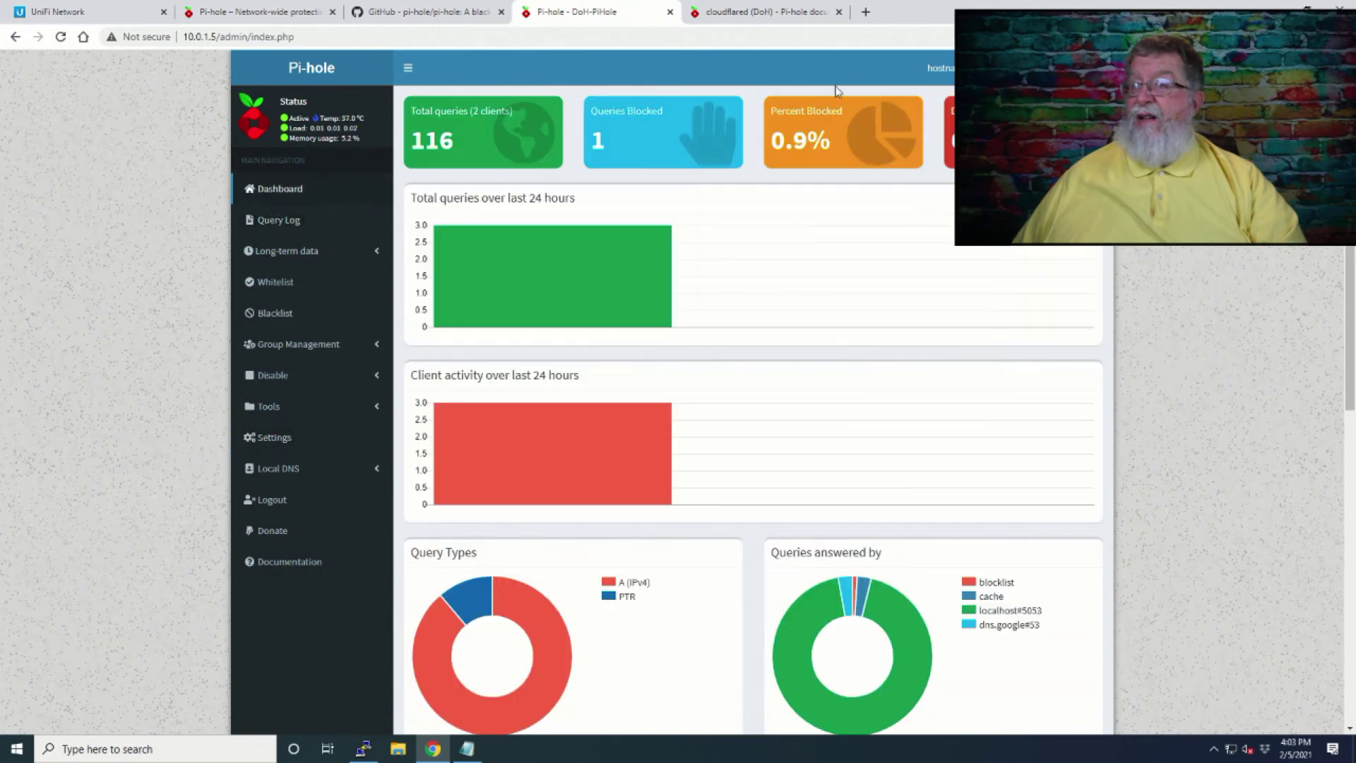
click(865, 11)
text(goog)
key(Return)
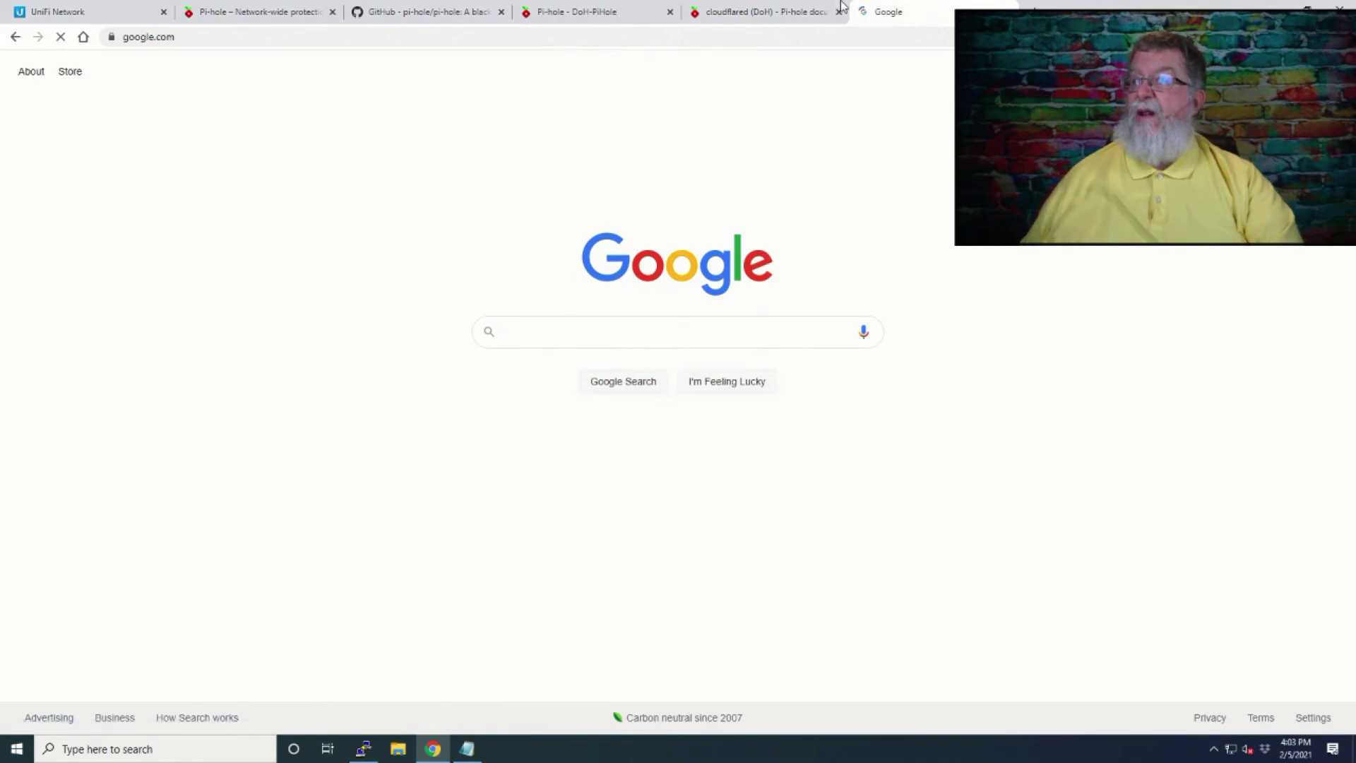
click(775, 15)
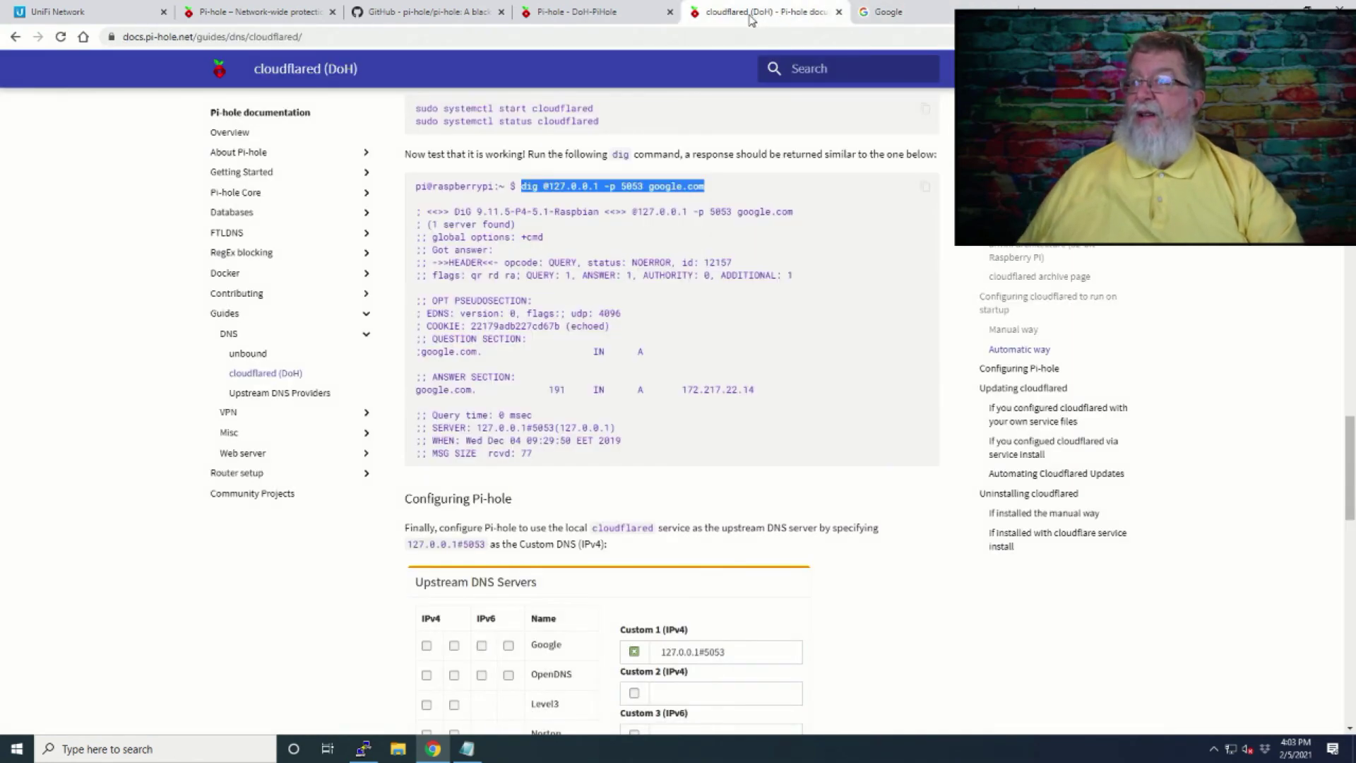
click(633, 17)
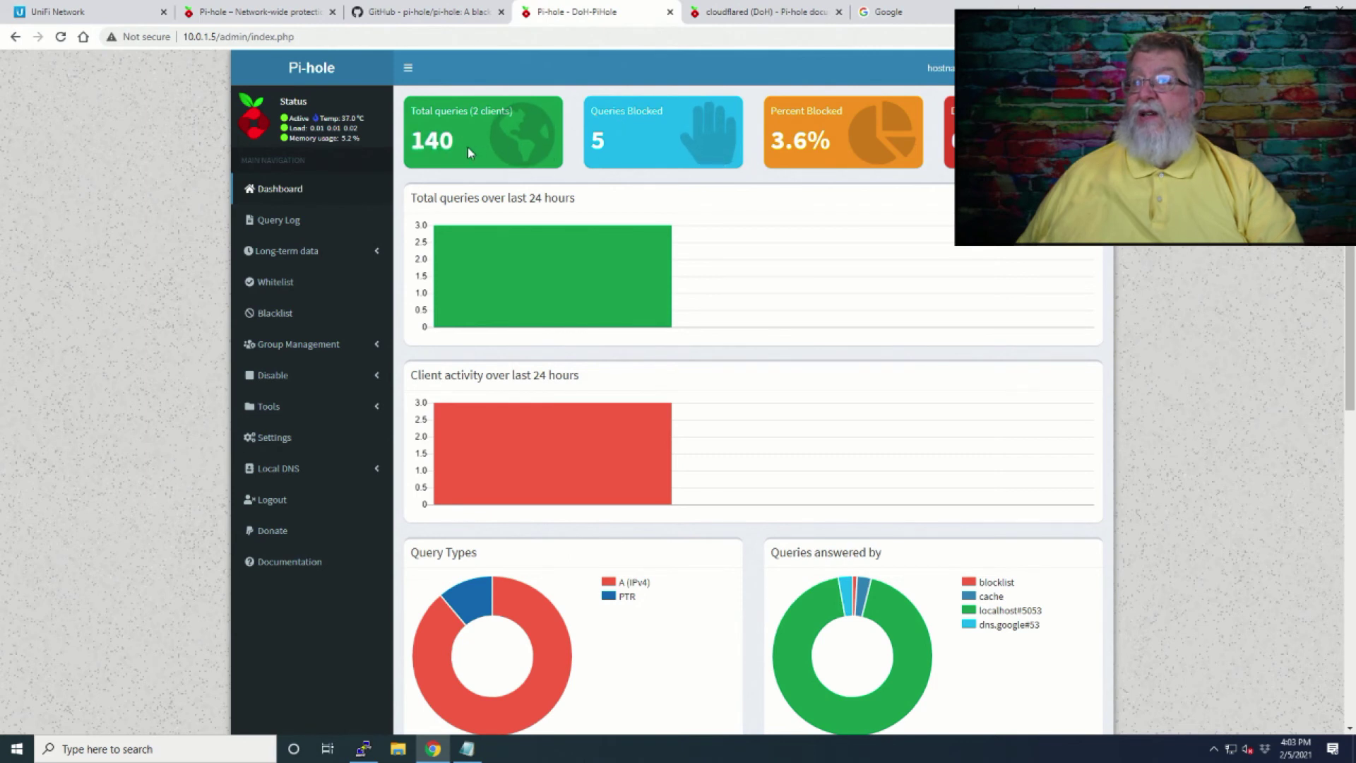
mouse_move(467, 152)
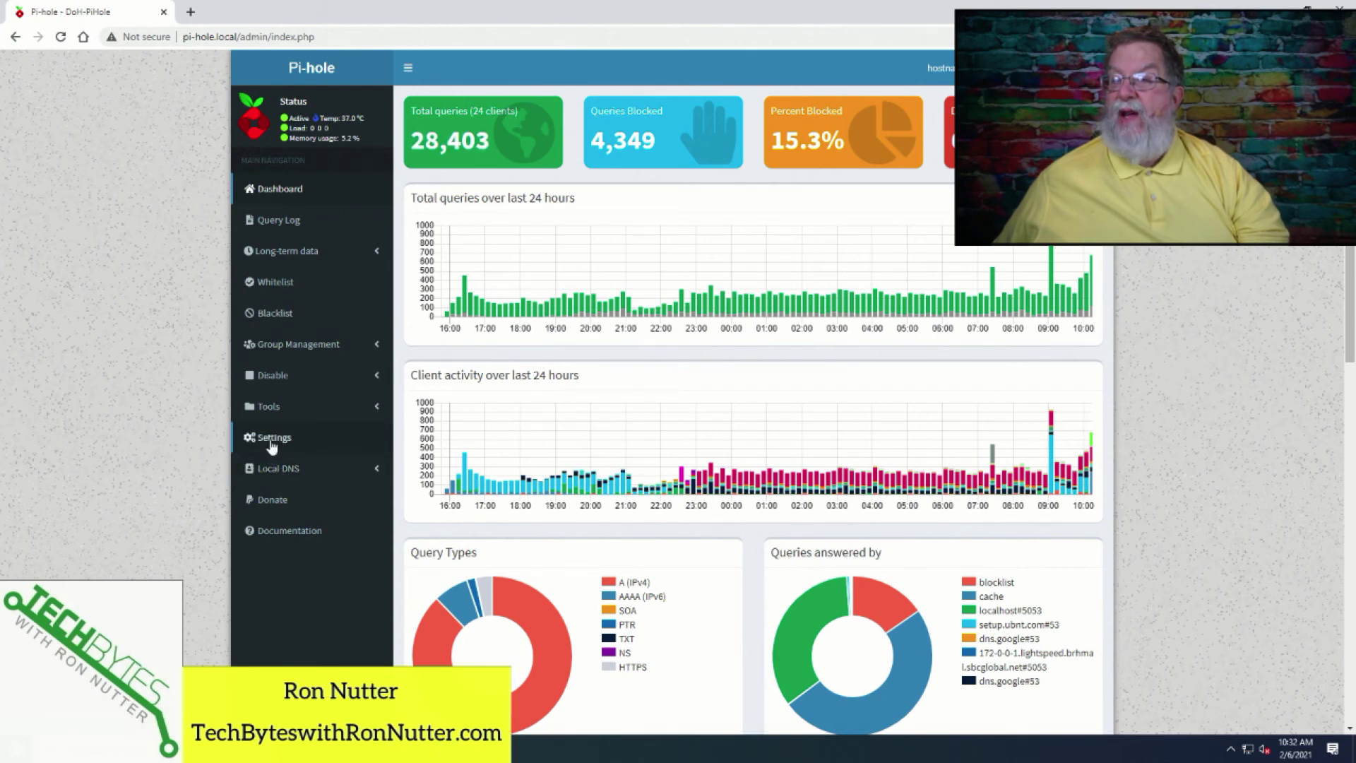
In Pi-hole DNS settings, enable both Google (ECS) IPv4 upstreams, untick Custom 1 127.0.0.1#5053, and save.
click(271, 442)
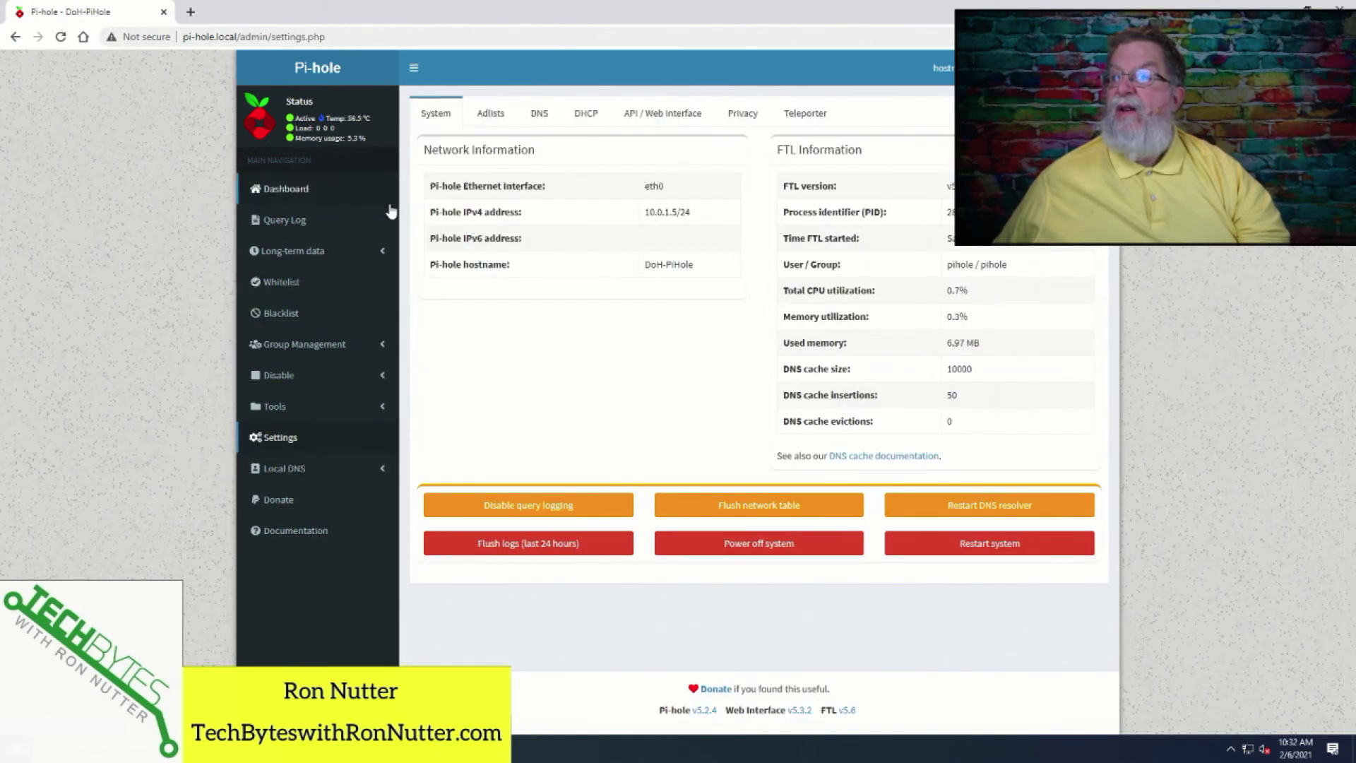
click(538, 115)
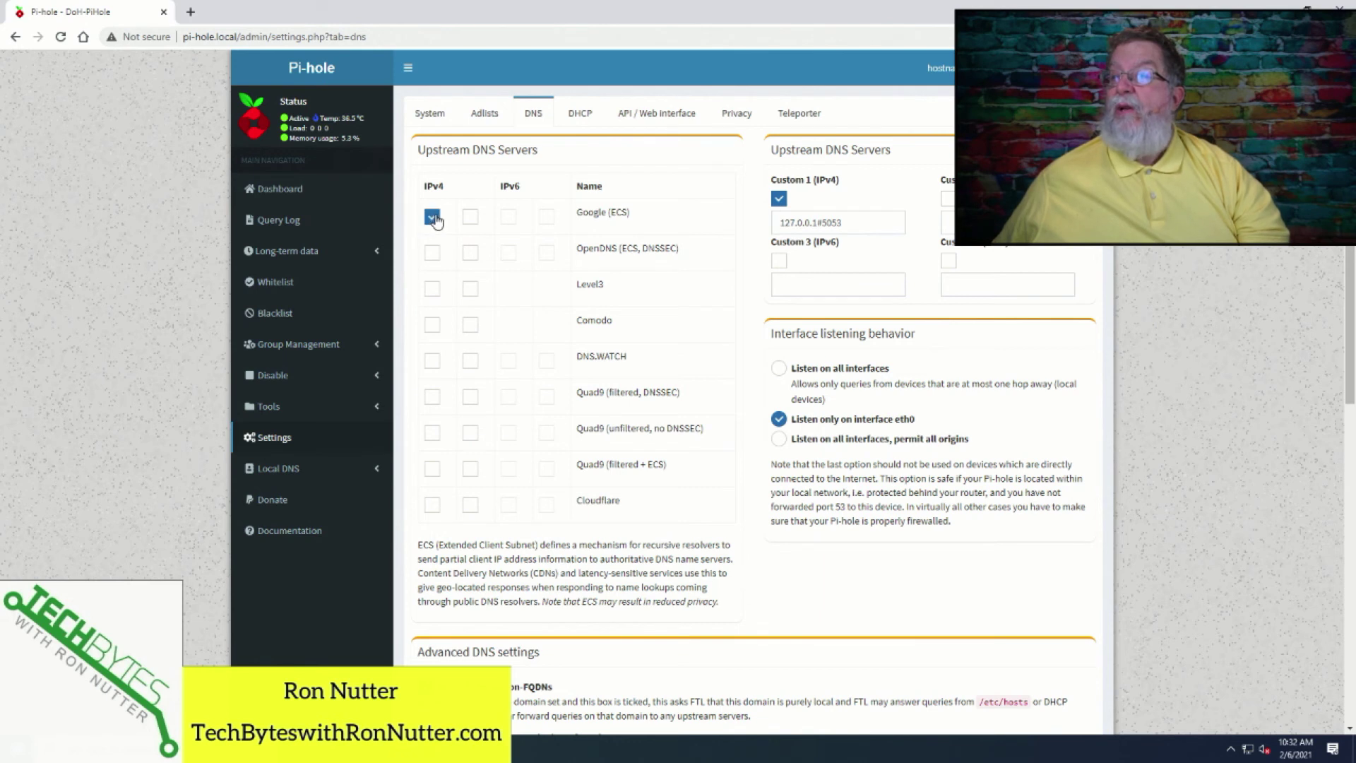
click(470, 217)
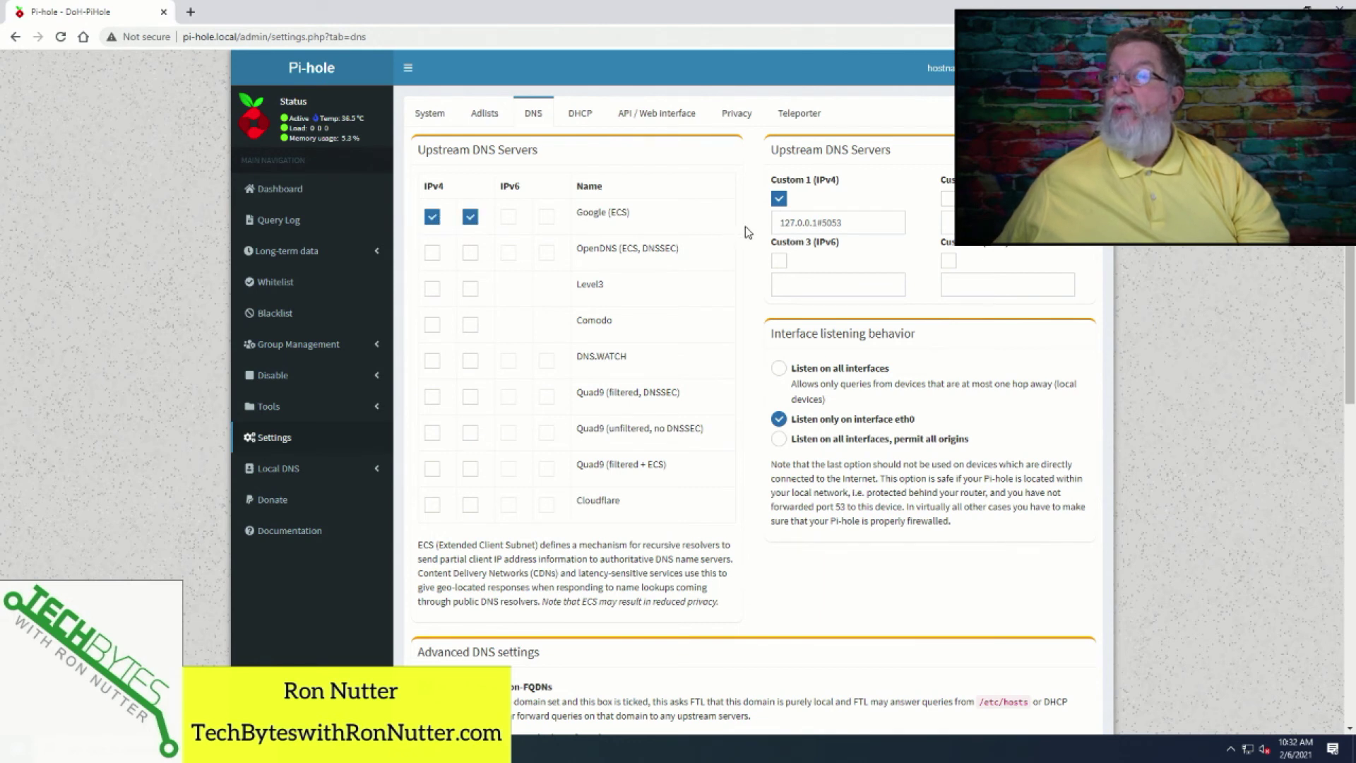
click(779, 202)
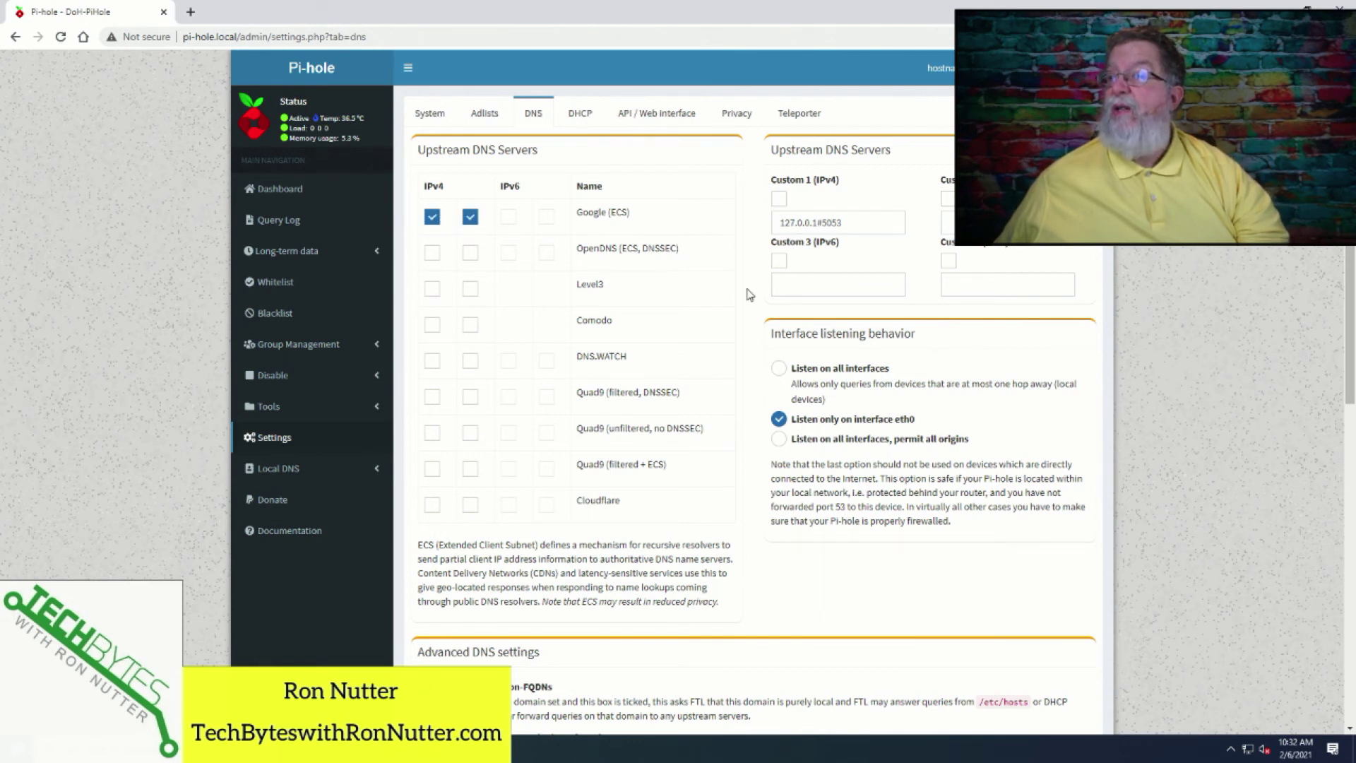
scroll(723, 332, down, 9)
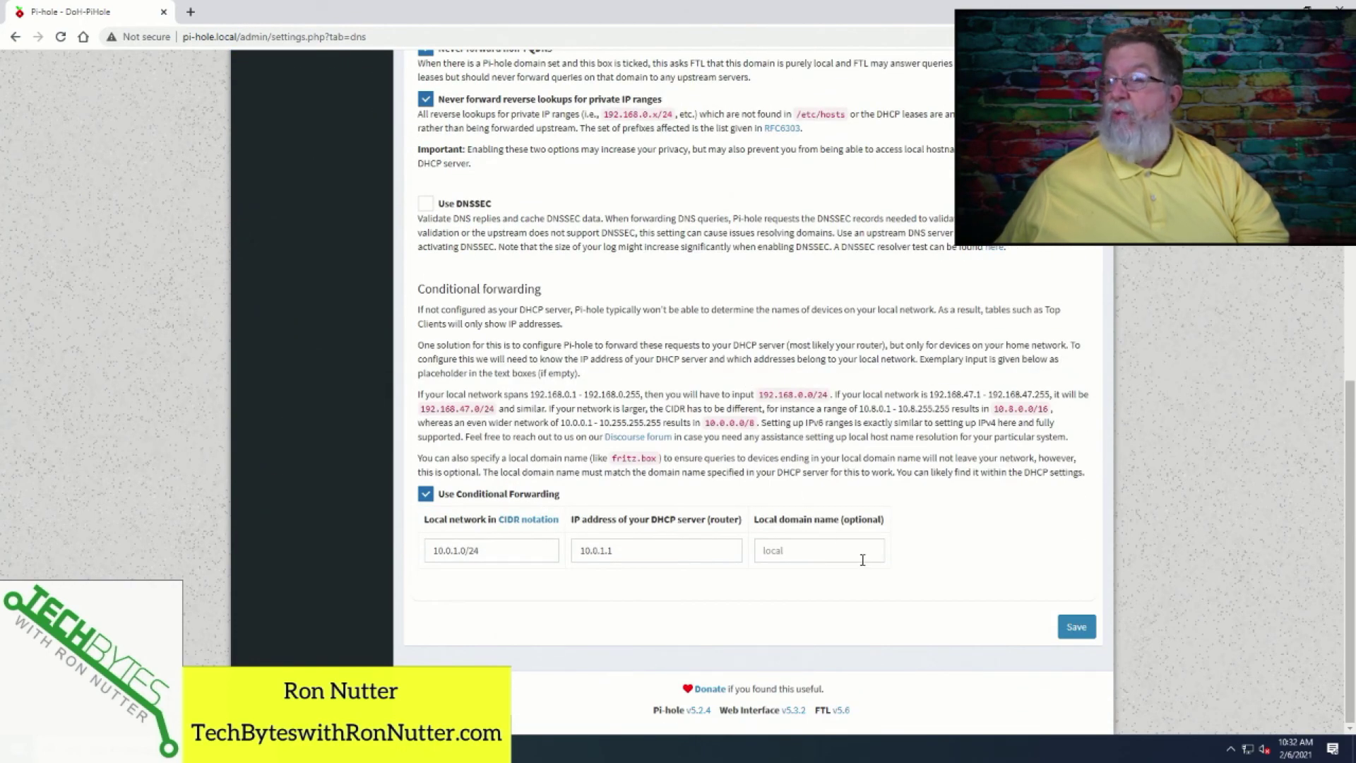
click(1076, 630)
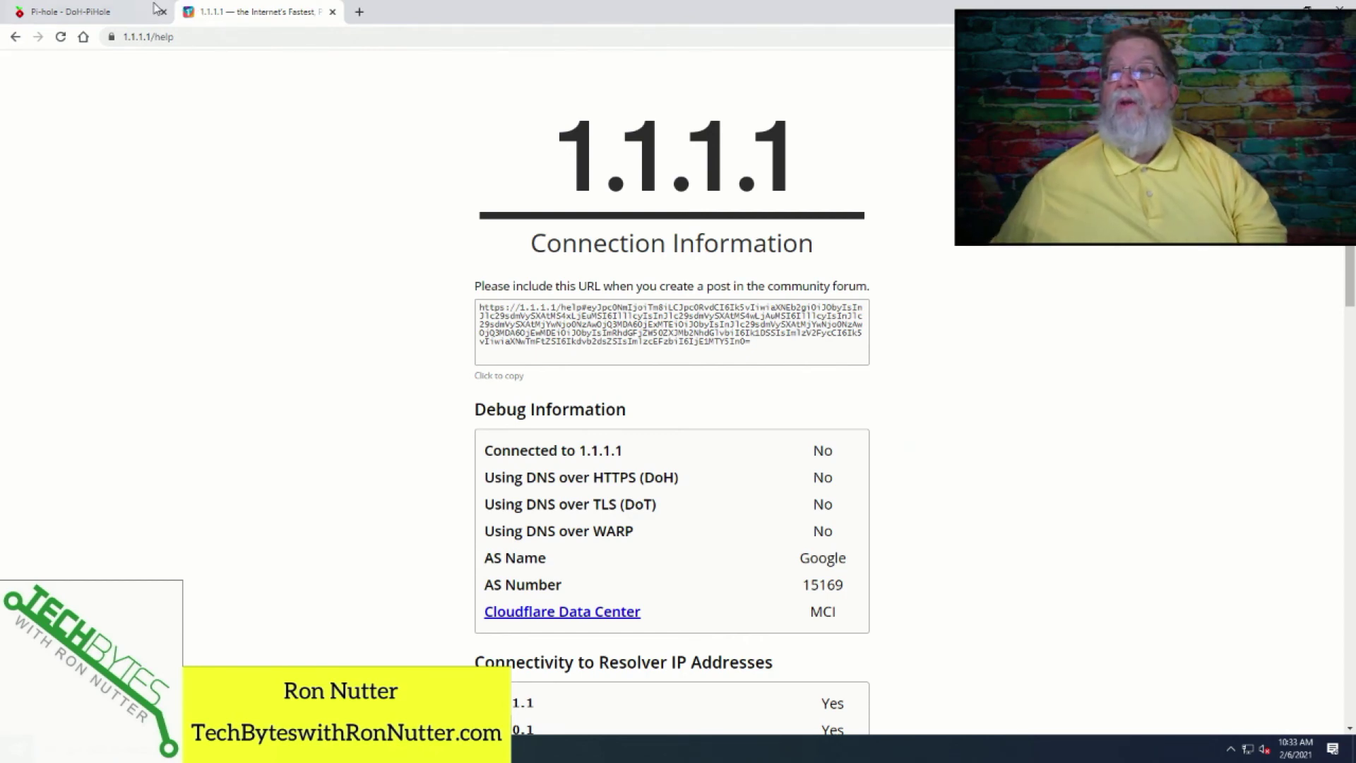
click(125, 12)
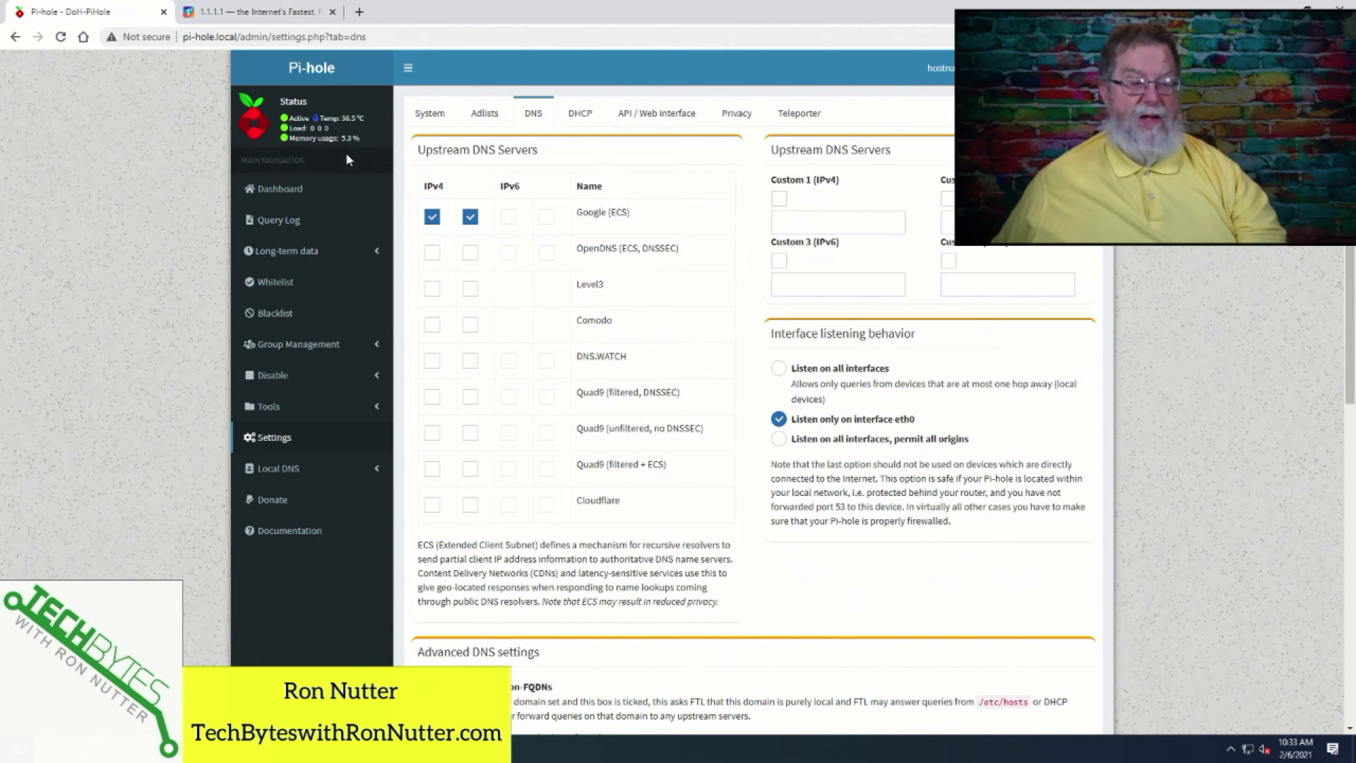
Untick both Google (ECS) upstreams, enable Custom 1 (IPv4) as 127.0.0.1#5053, and save.
click(432, 217)
click(471, 217)
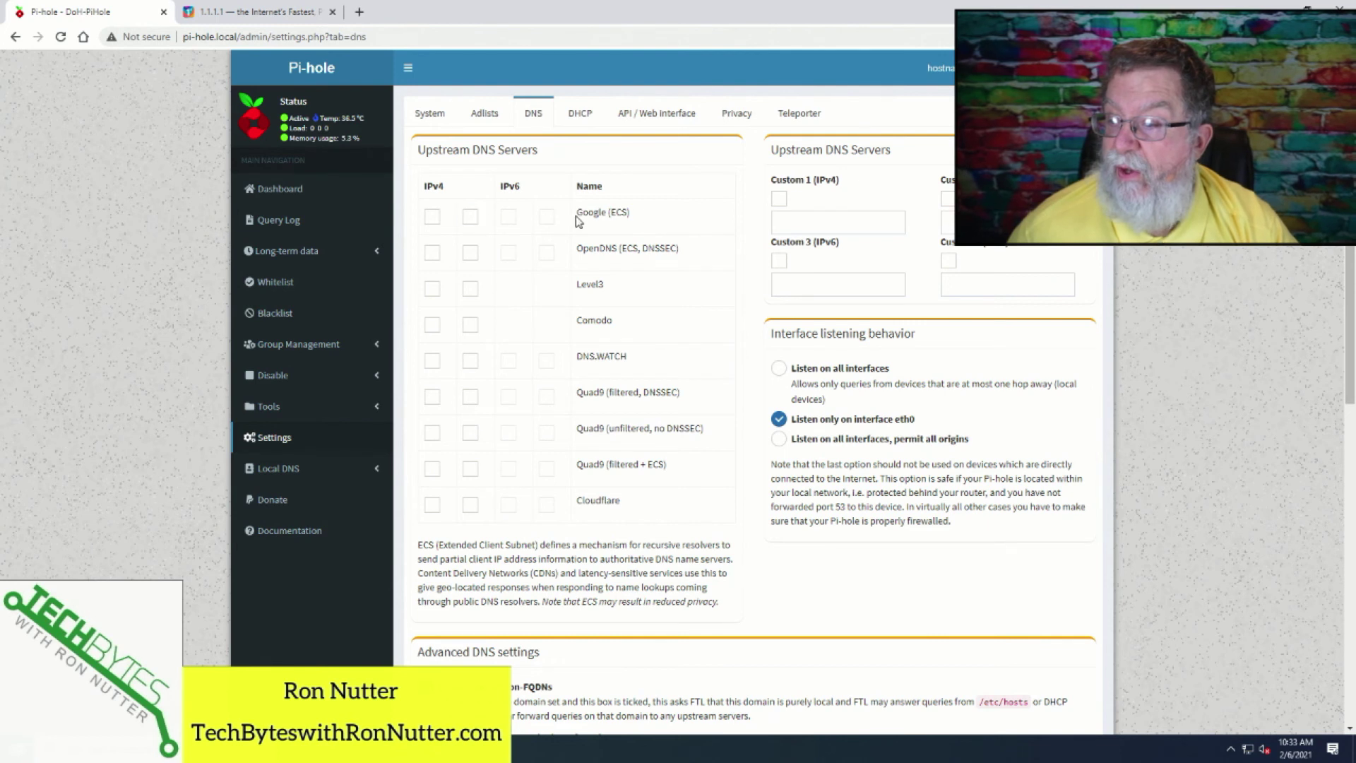
click(778, 200)
click(785, 221)
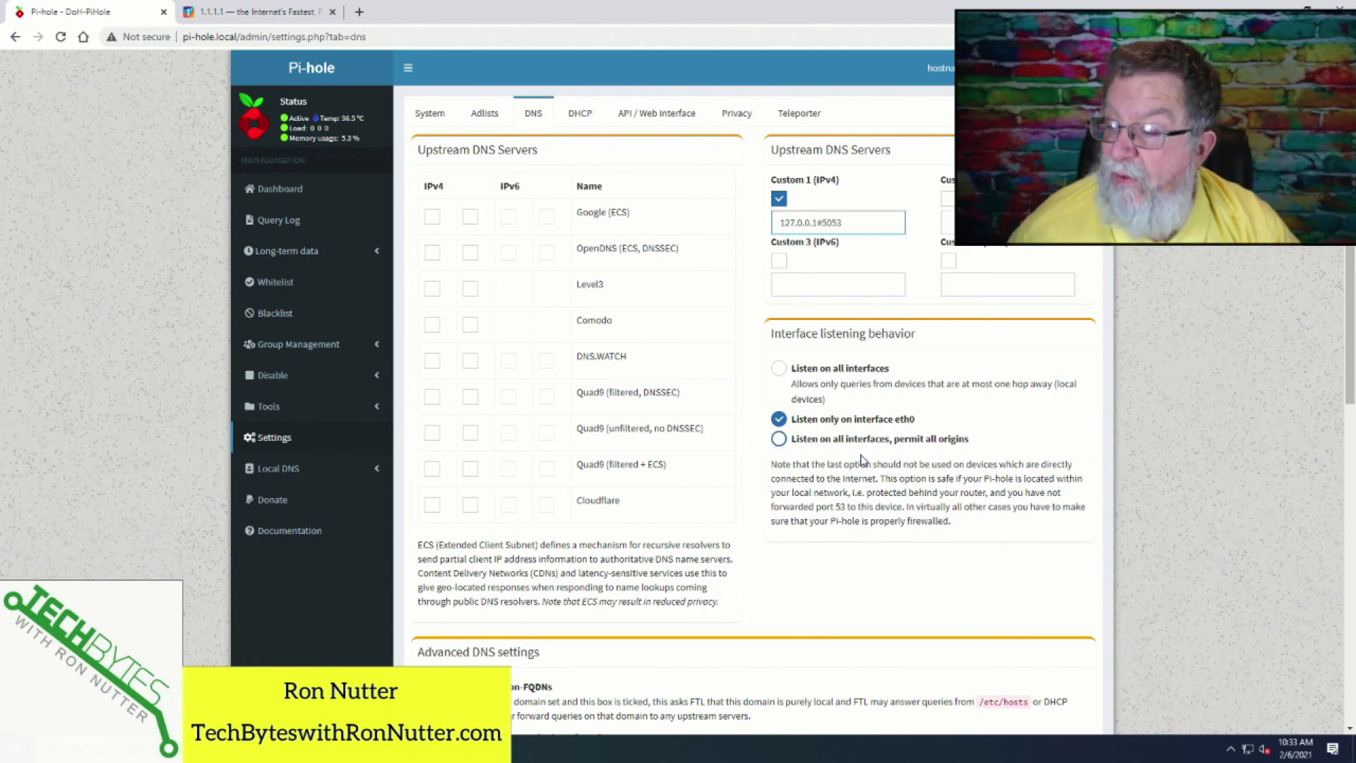
scroll(805, 452, down, 10)
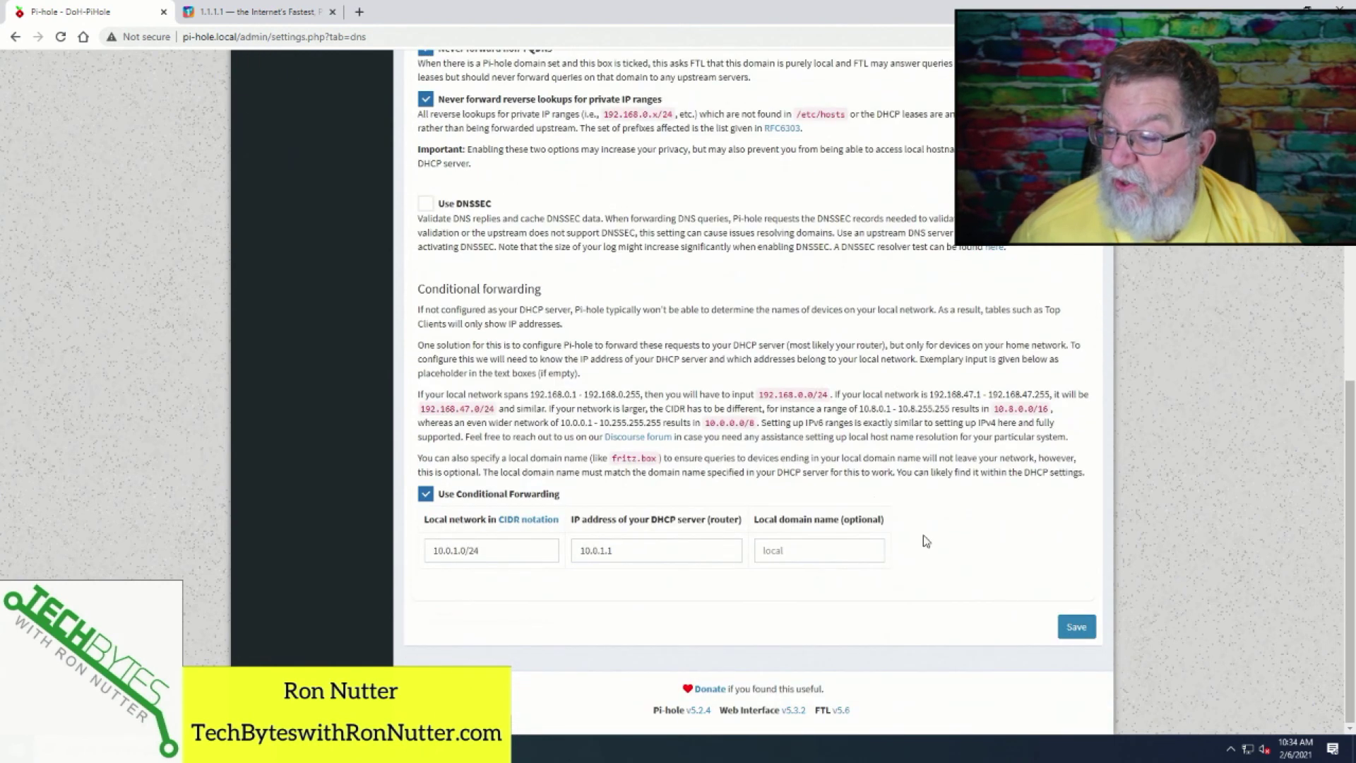
click(1078, 627)
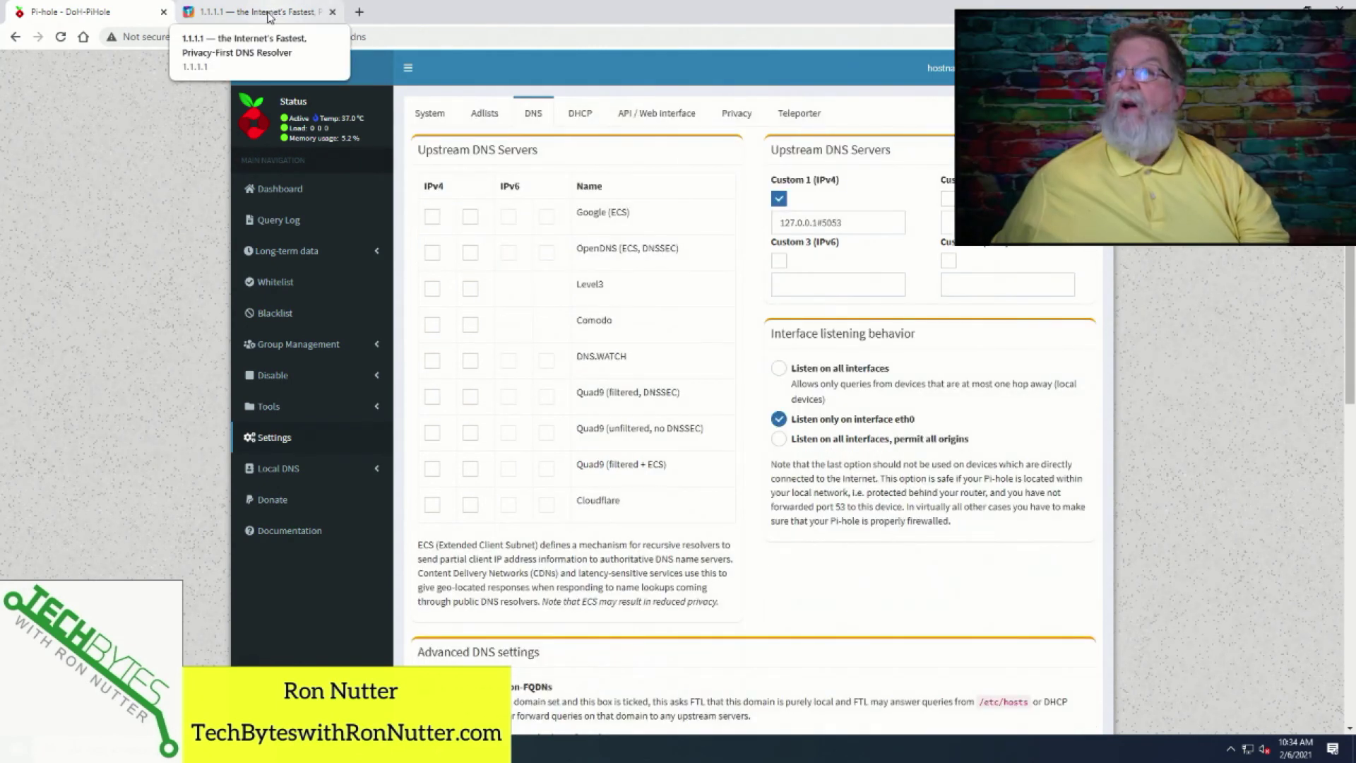
Reload the 1.1.1.1/help page to rerun the DNS over HTTPS connection check.
click(269, 15)
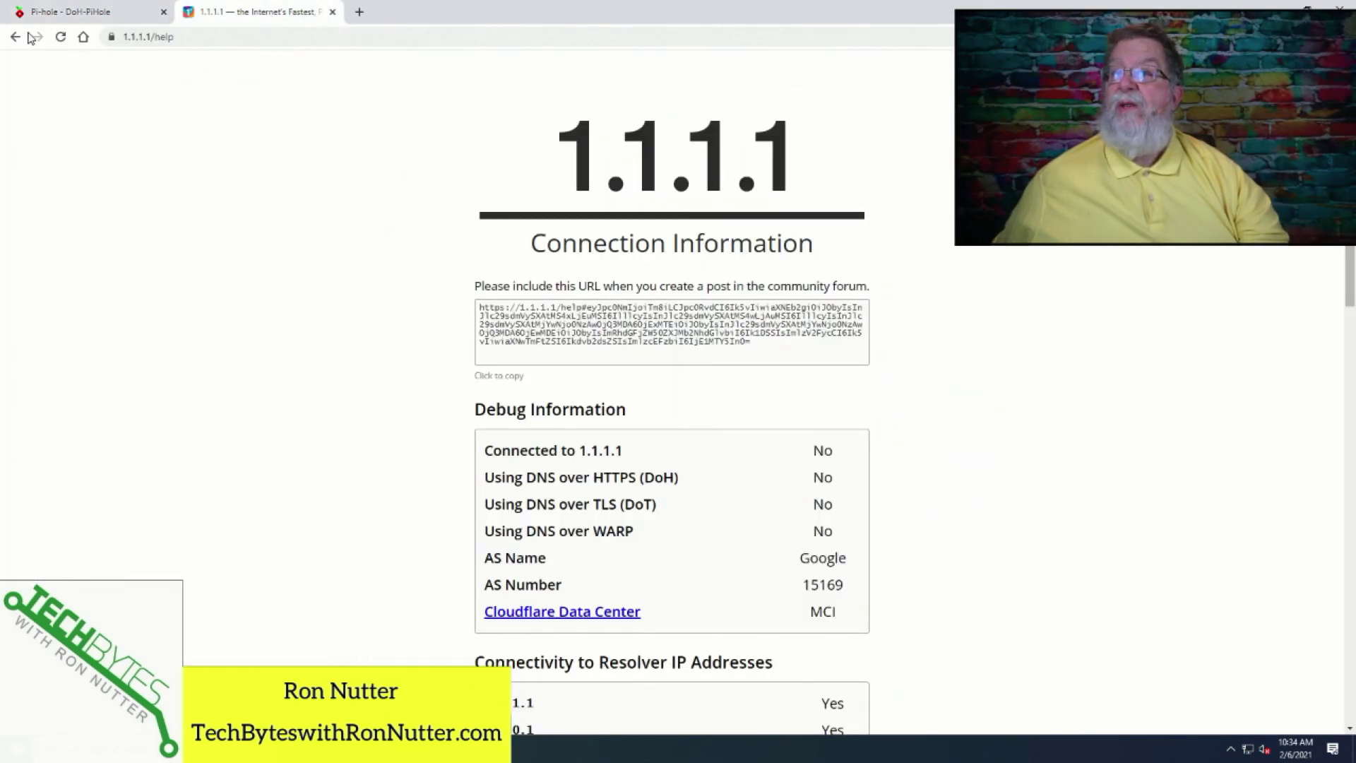
click(60, 39)
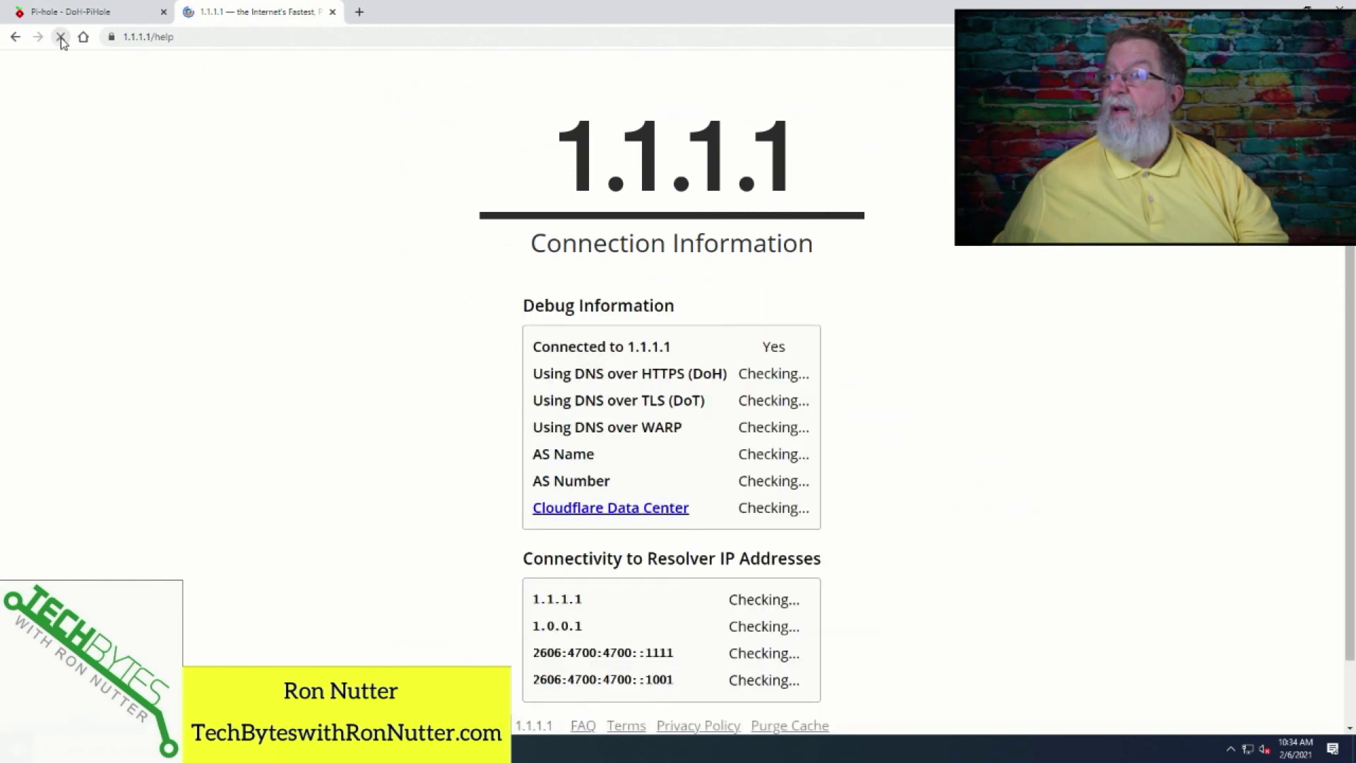